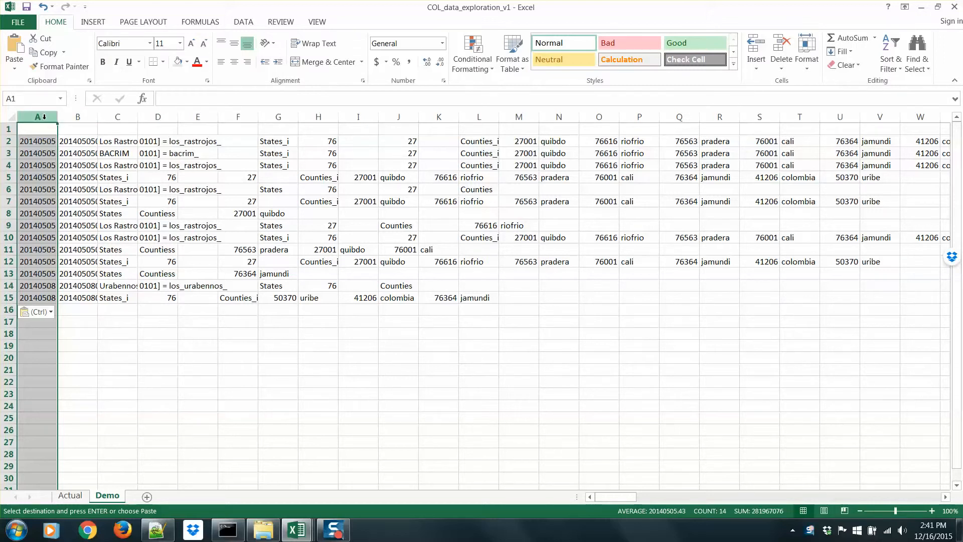
Step: Examine the Demo sheet's columns A, B, C, H, J, M and N and the actor and state code entries in row 2
click(67, 117)
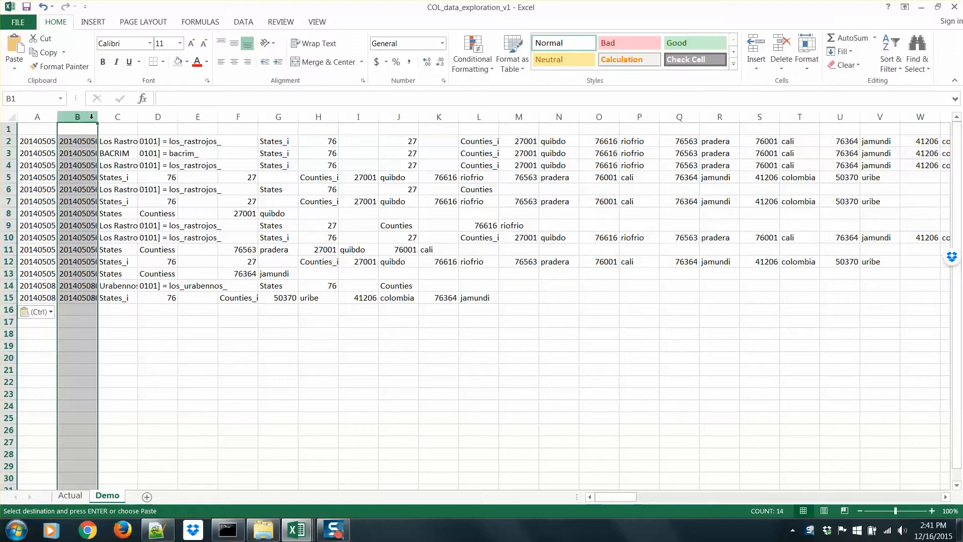
click(118, 117)
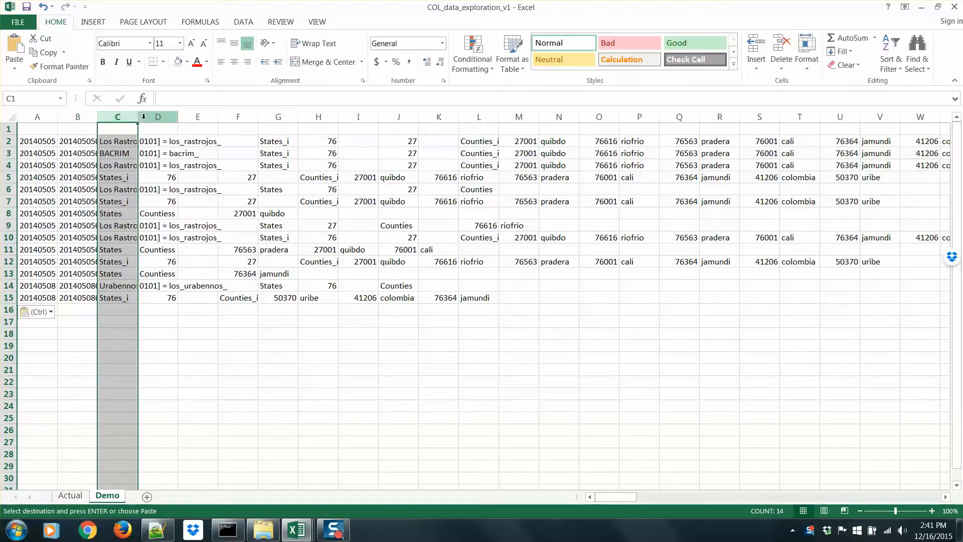
click(315, 117)
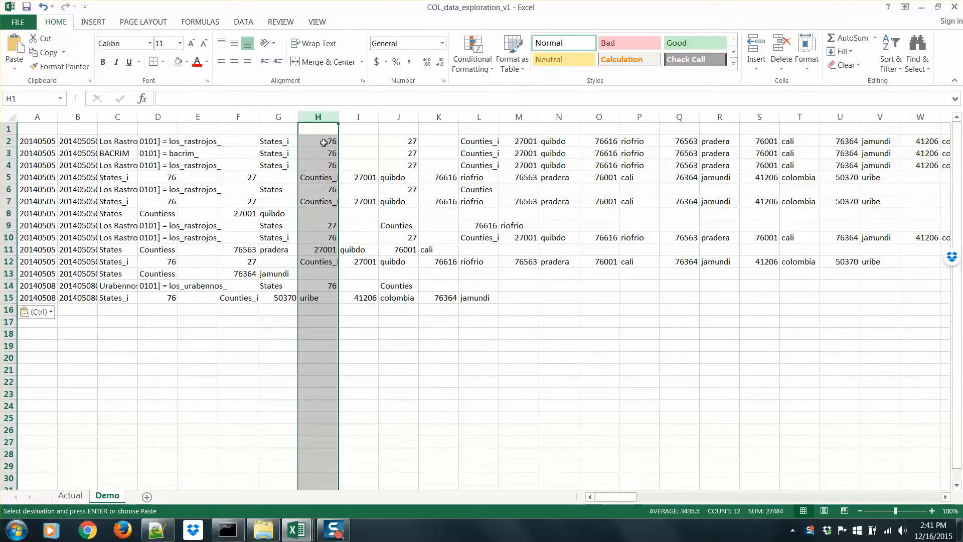
click(399, 117)
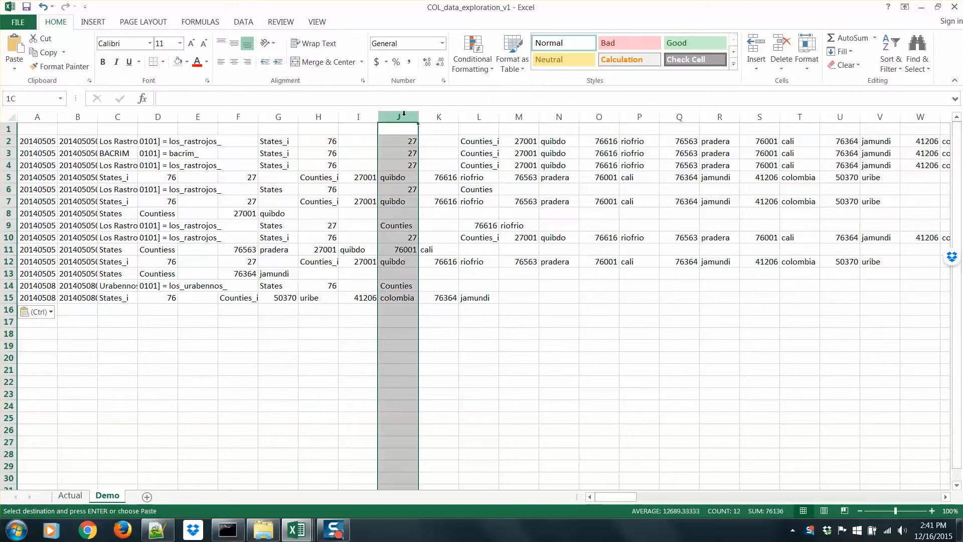
click(517, 118)
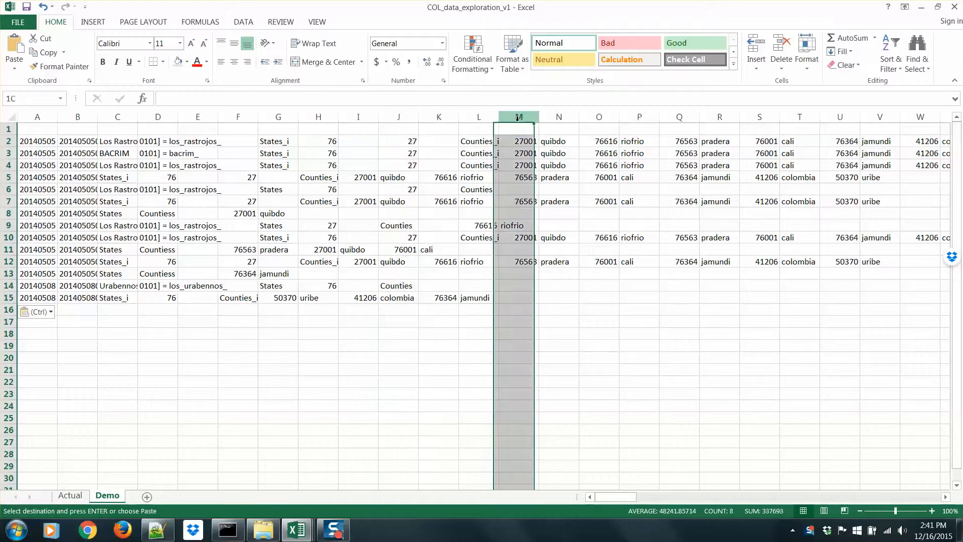
click(547, 116)
click(517, 116)
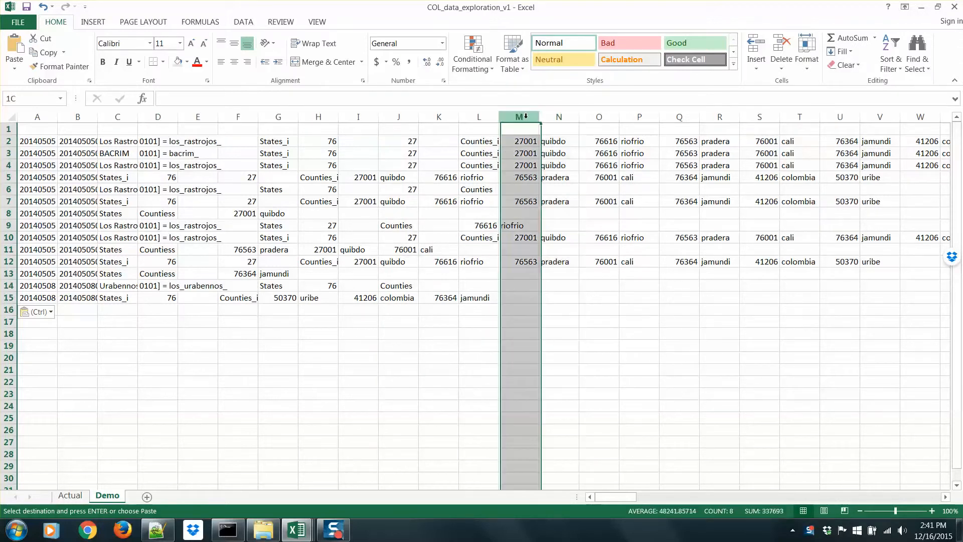
click(548, 116)
click(513, 116)
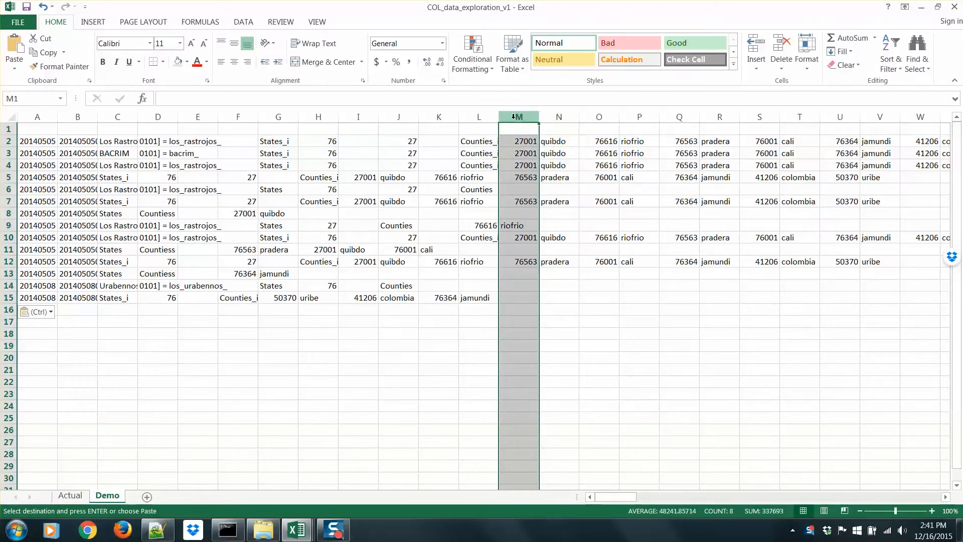
click(550, 116)
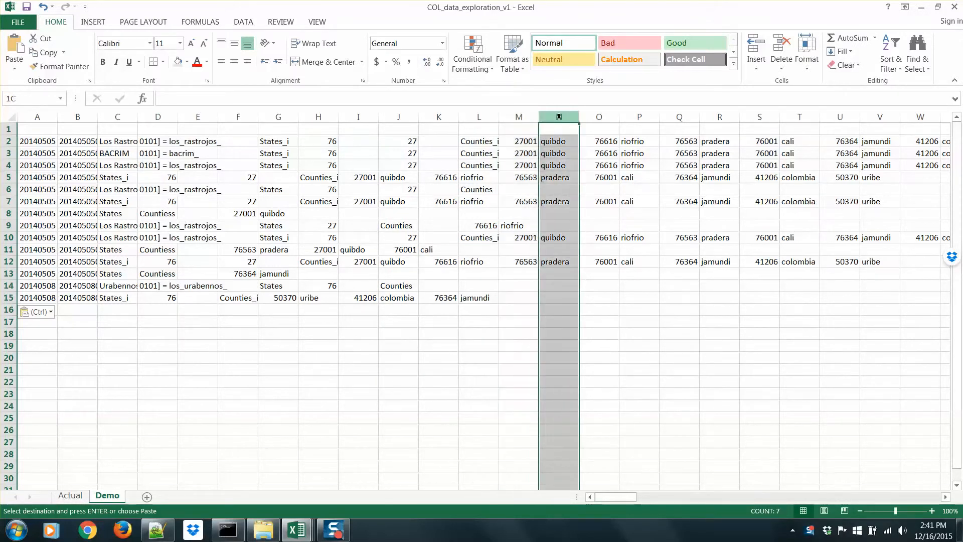
click(114, 142)
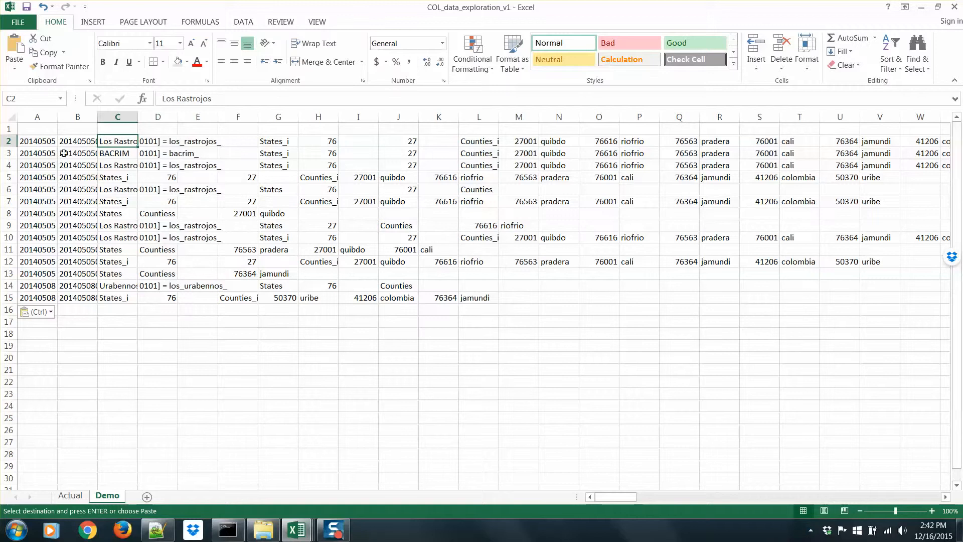
click(65, 153)
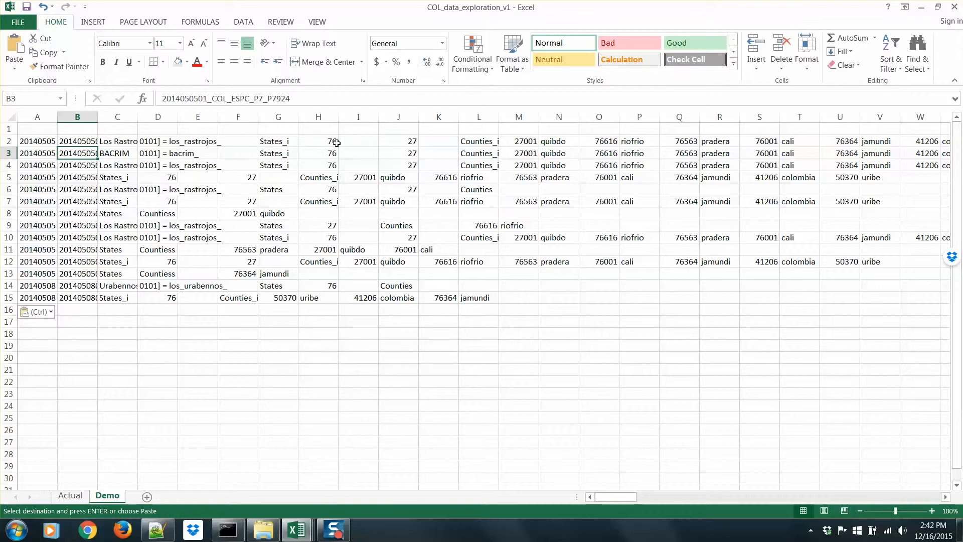
click(368, 138)
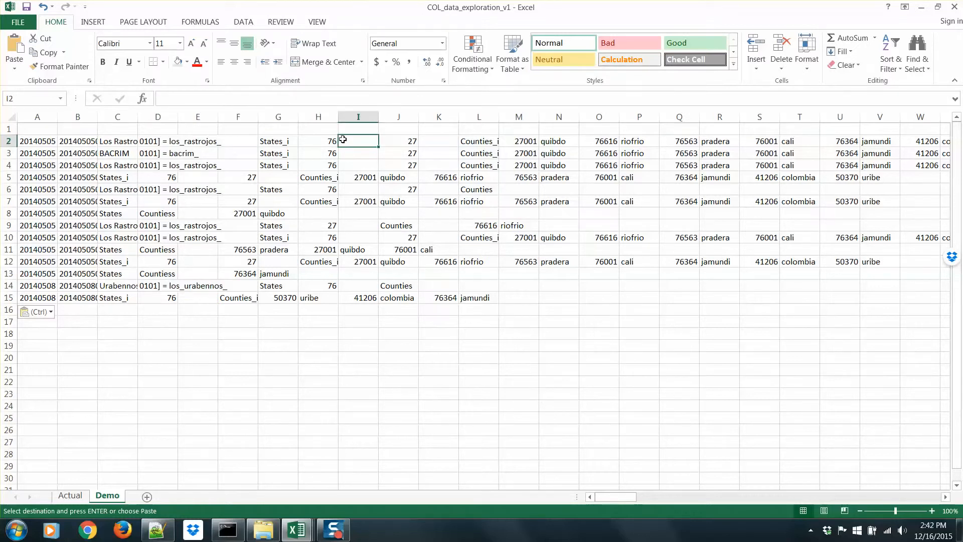
click(320, 141)
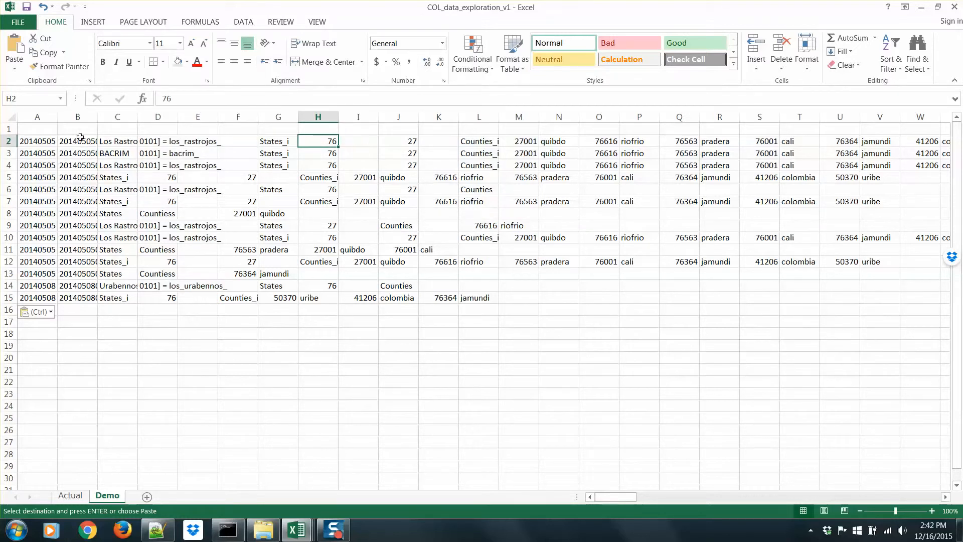
click(387, 144)
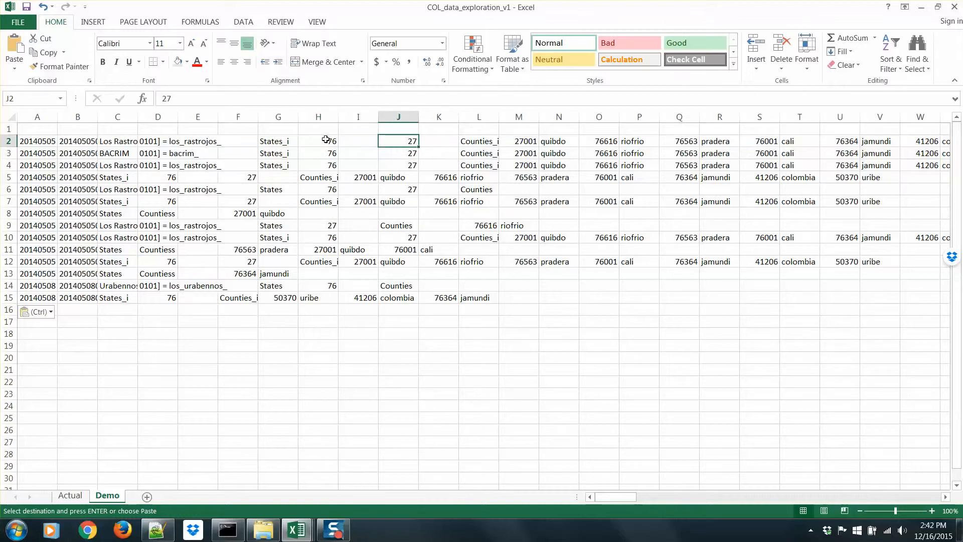
Step: Insert a blank row above the BACRIM record in row 3
click(6, 153)
right_click(6, 154)
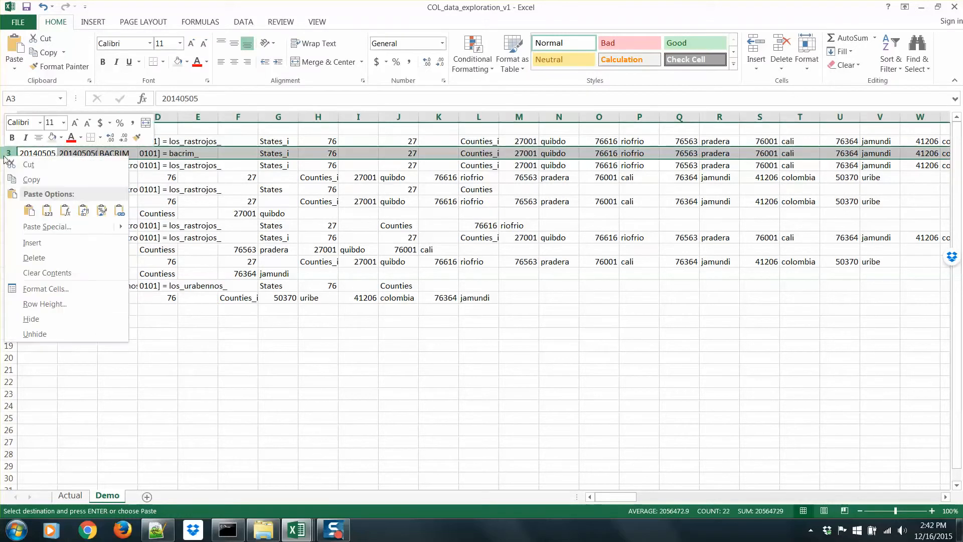
click(31, 243)
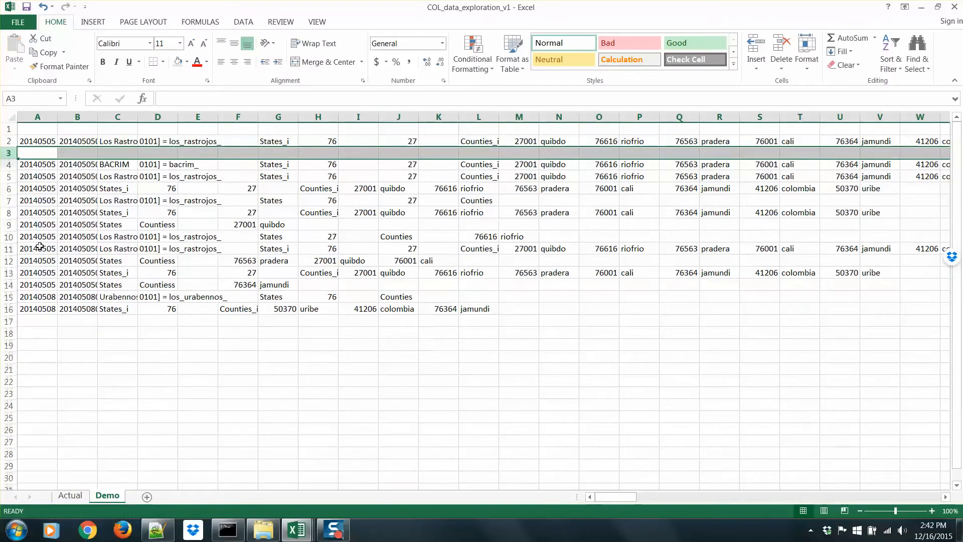
Step: Move the second state code, 27, from J2 into H3, directly beneath the first state code, leaving J2 empty
click(415, 142)
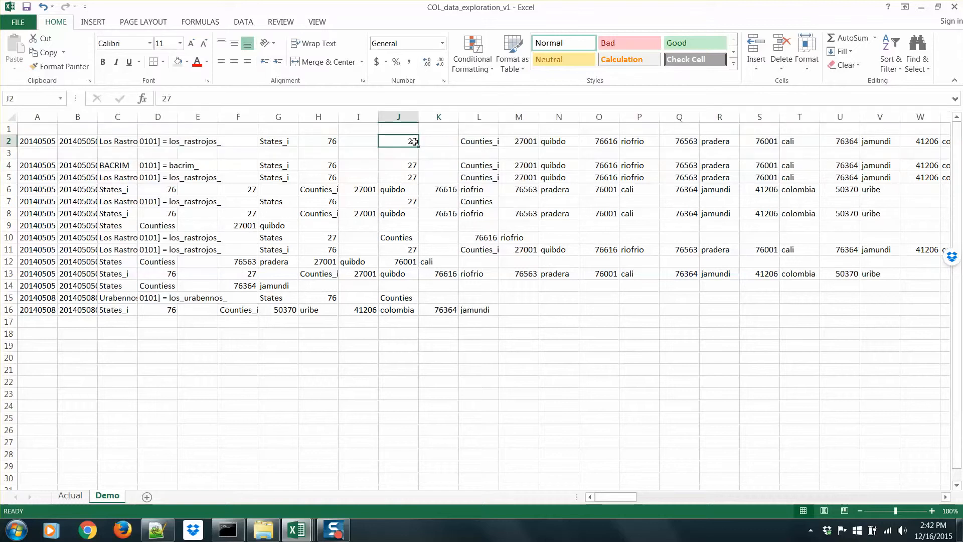
key(ctrl+c)
key(Left)
key(Left)
key(Down)
key(Left)
key(Right)
key(ctrl+v)
key(Right)
key(Right)
key(Up)
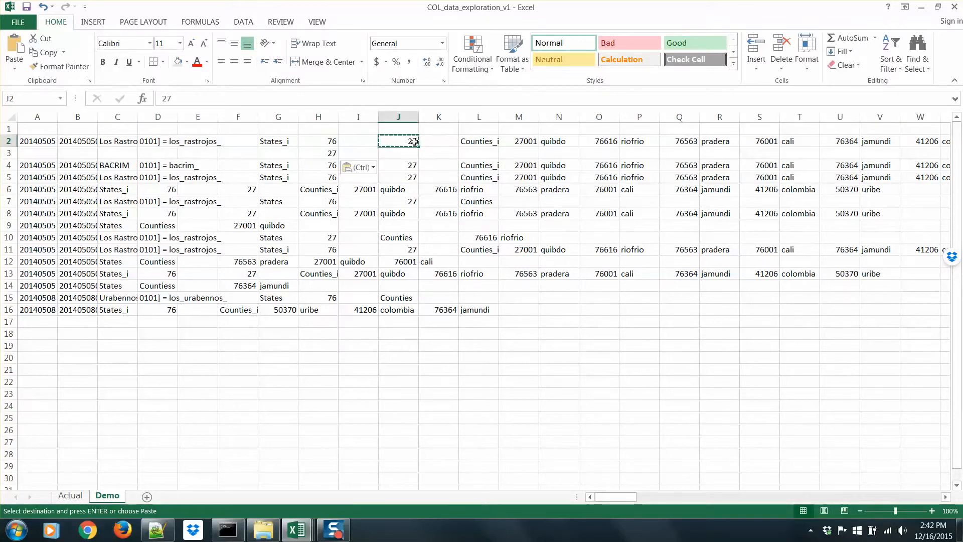
key(Delete)
key(Right)
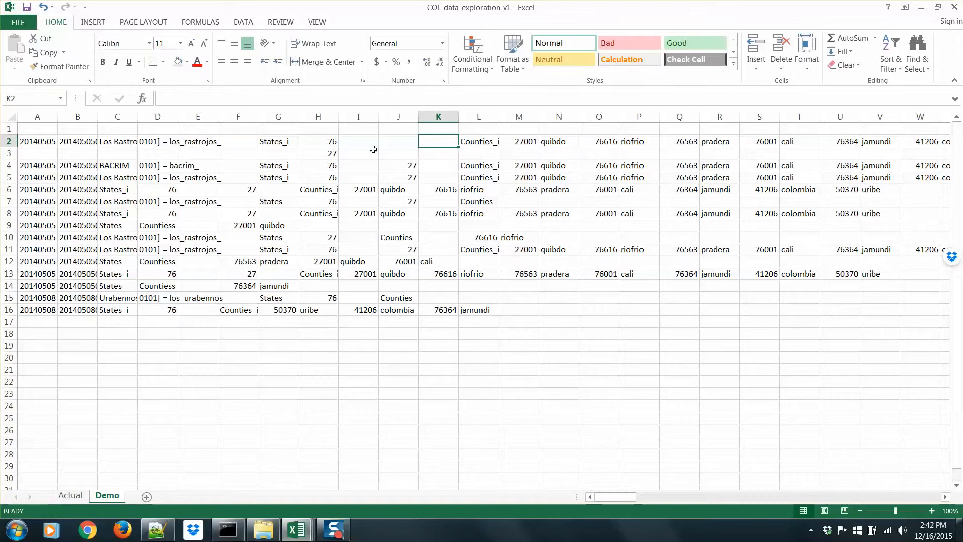
Step: Delete the empty cells I2:K3, shifting the remaining cells left
click(337, 143)
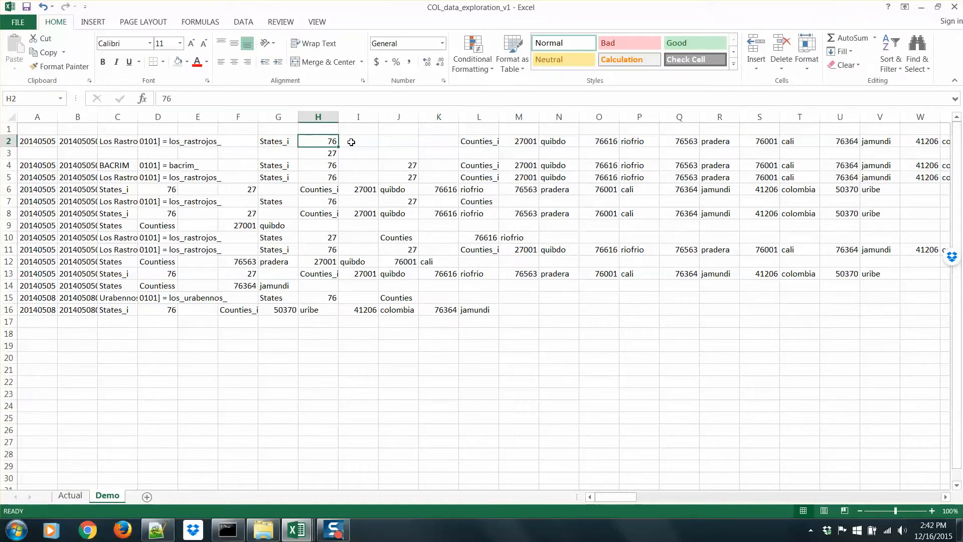
click(328, 164)
drag(328, 164, 397, 164)
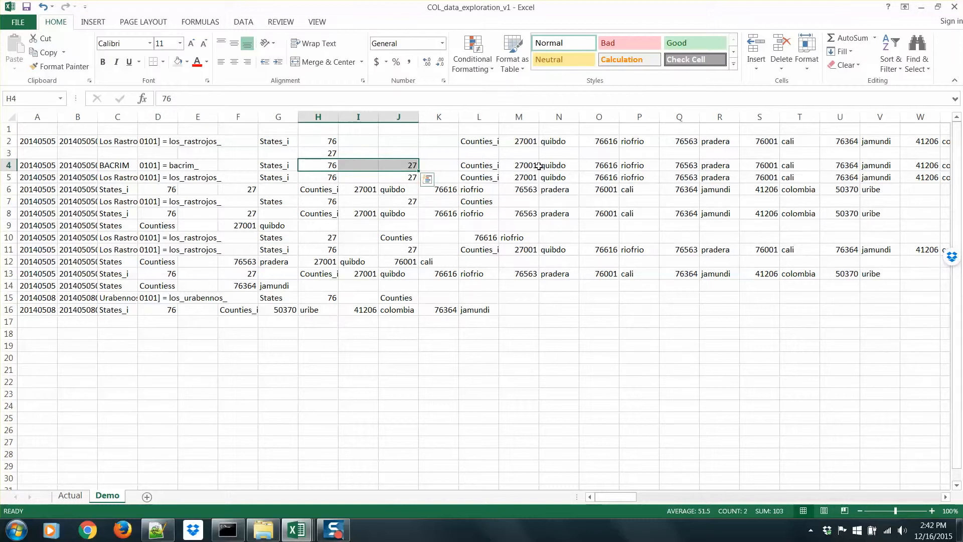
click(501, 164)
click(476, 166)
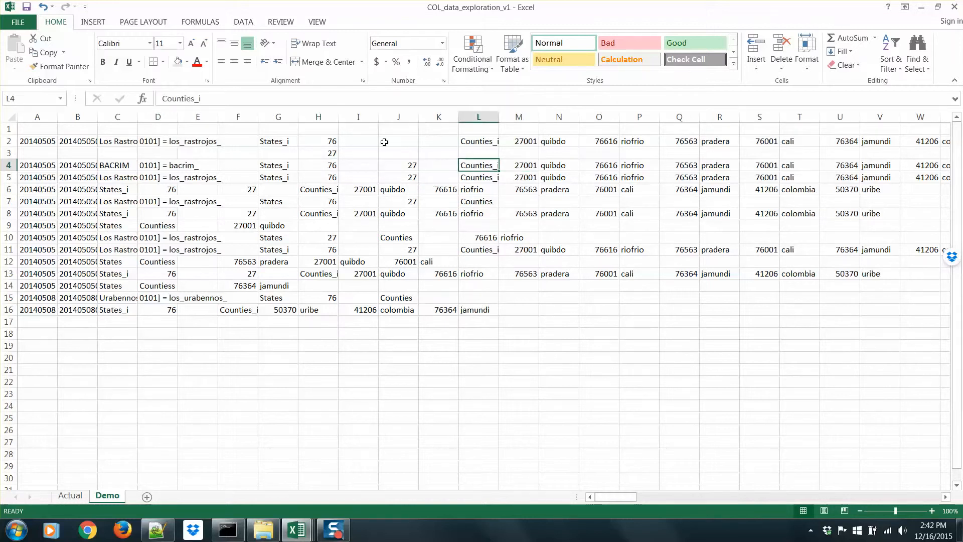
click(359, 140)
drag(359, 140, 428, 159)
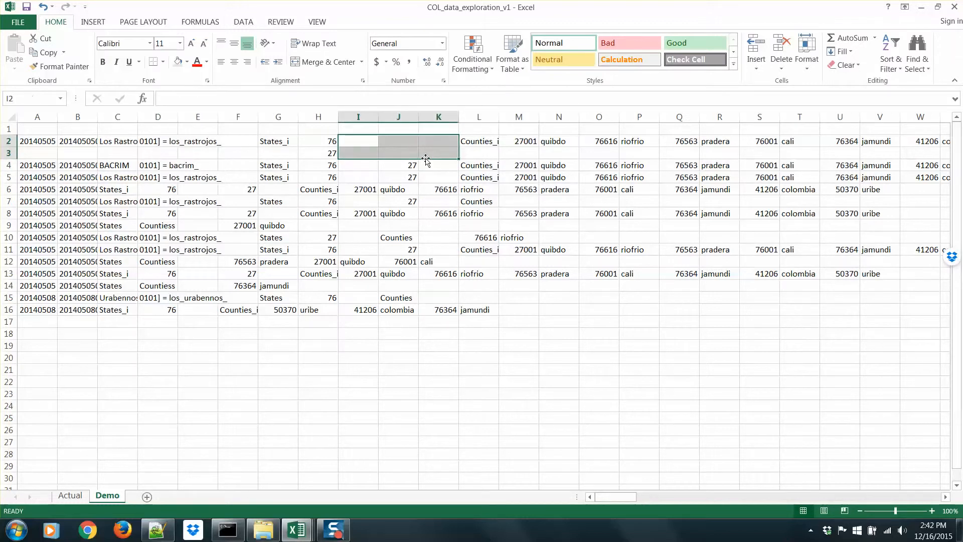
right_click(374, 153)
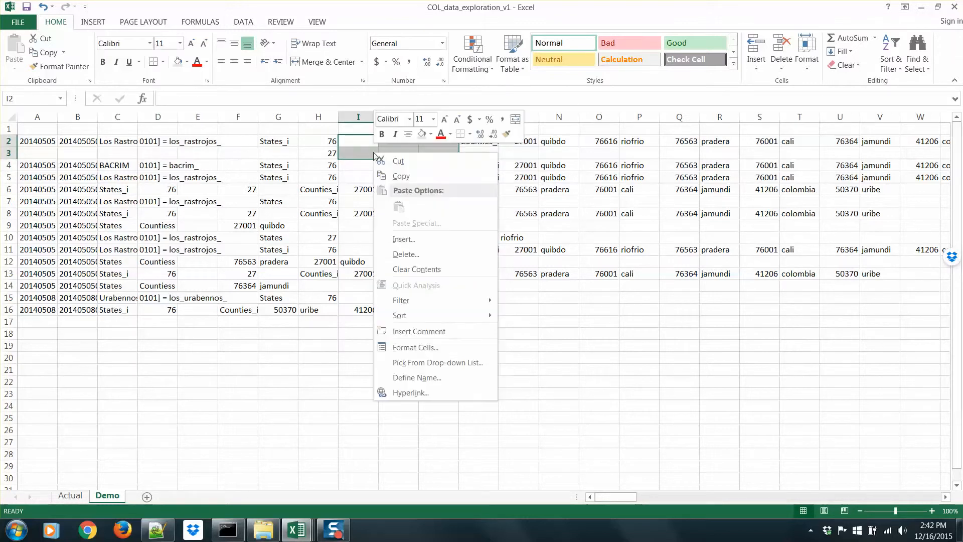
click(420, 255)
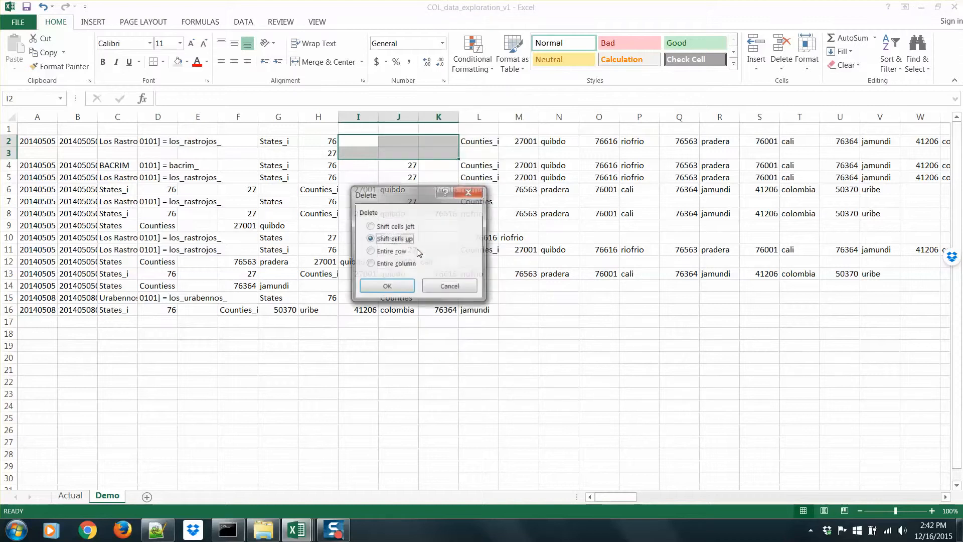
click(375, 226)
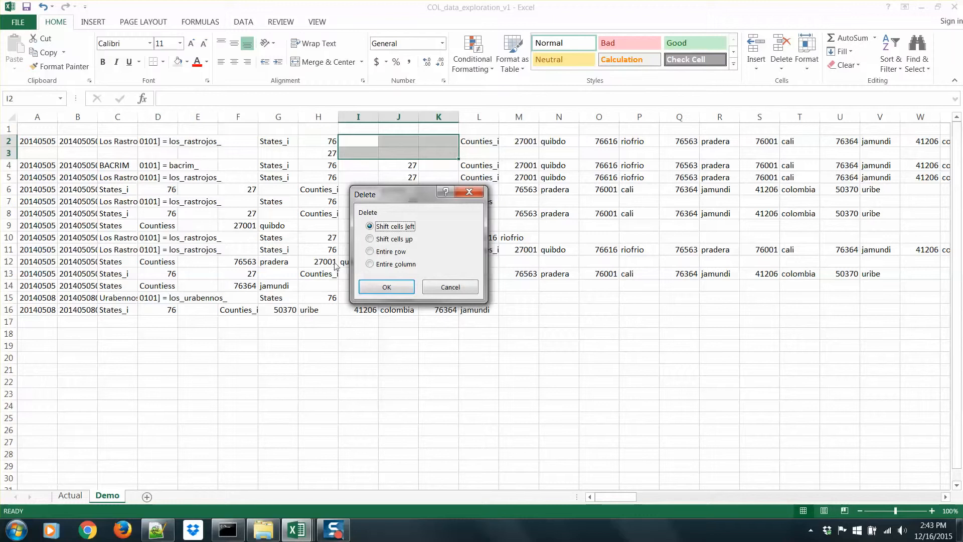
click(390, 289)
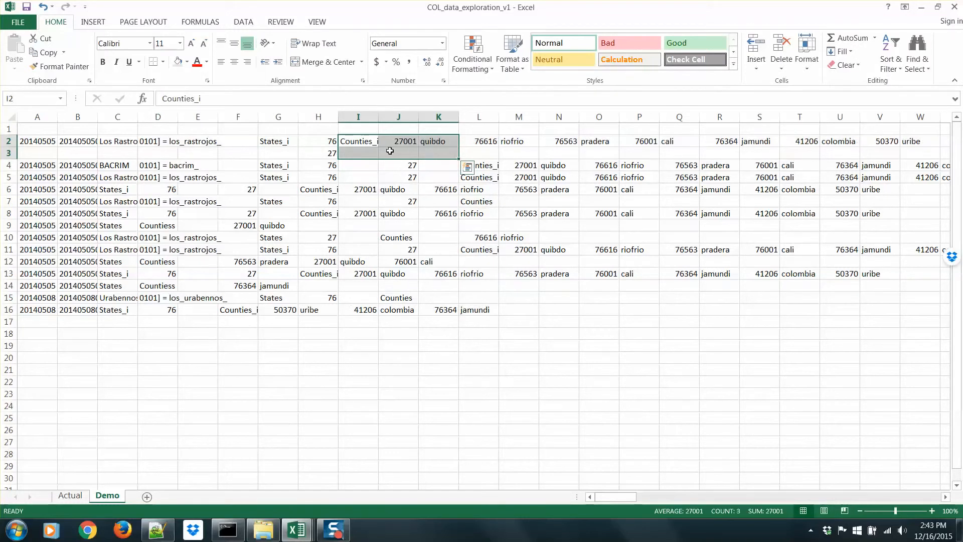
Step: Copy the county codes and names in L2:W2 into row 3 starting at J3
click(366, 143)
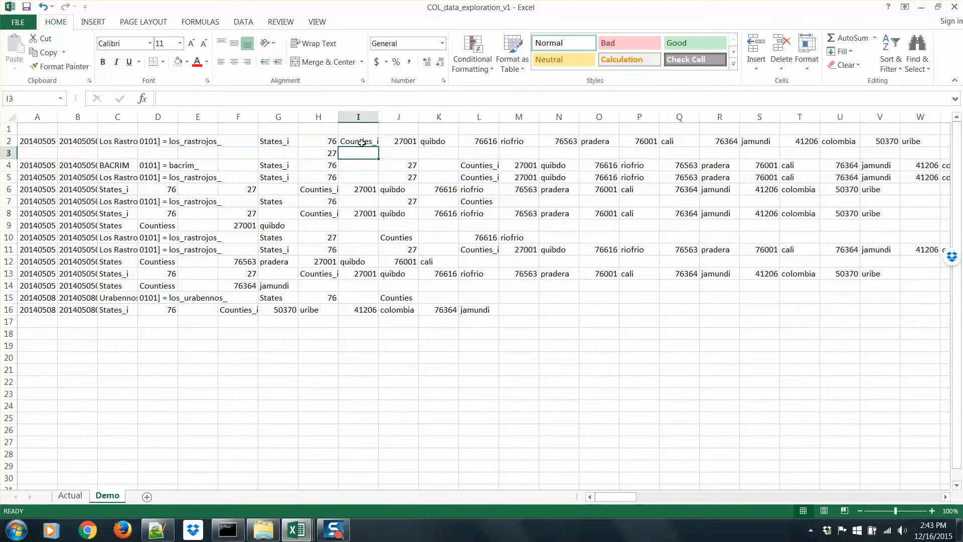
click(396, 142)
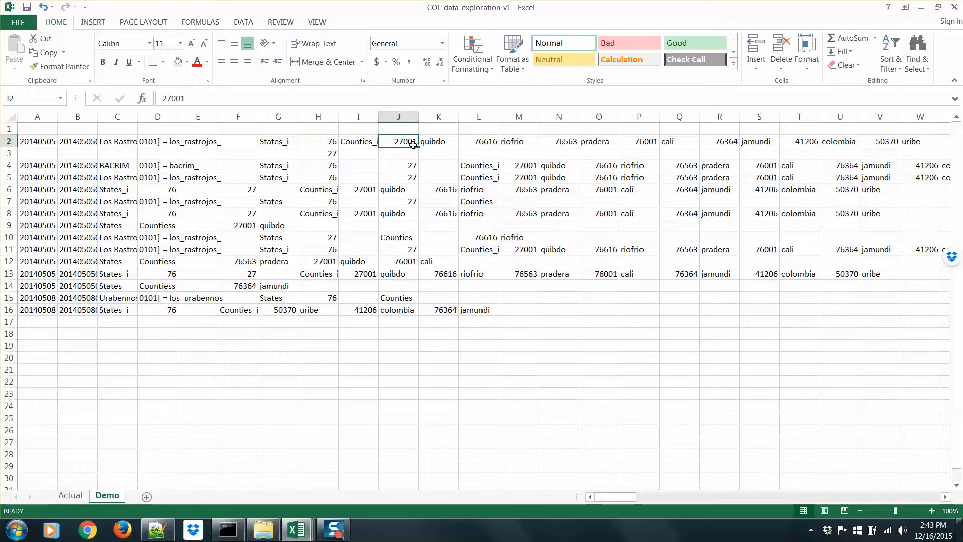
click(481, 141)
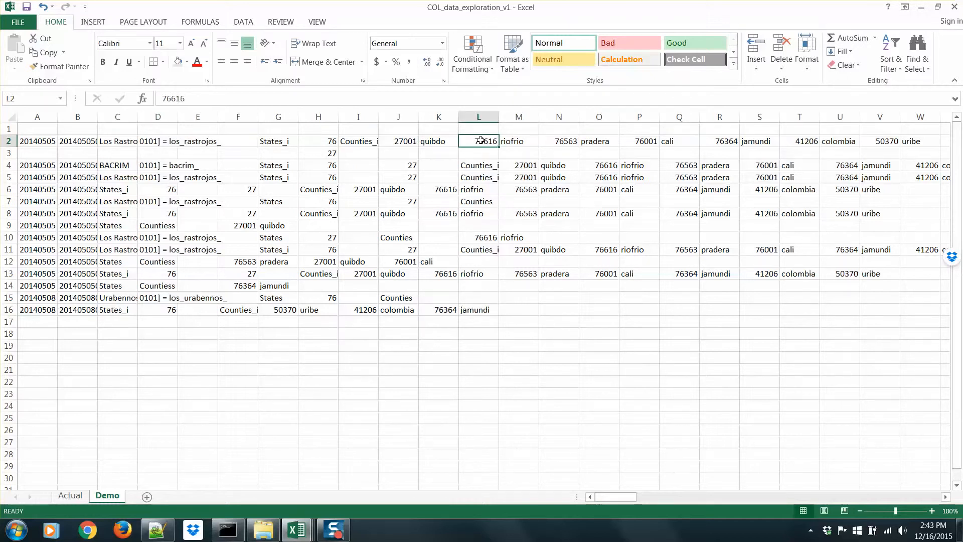
key(ctrl+shift+Right)
key(ctrl+c)
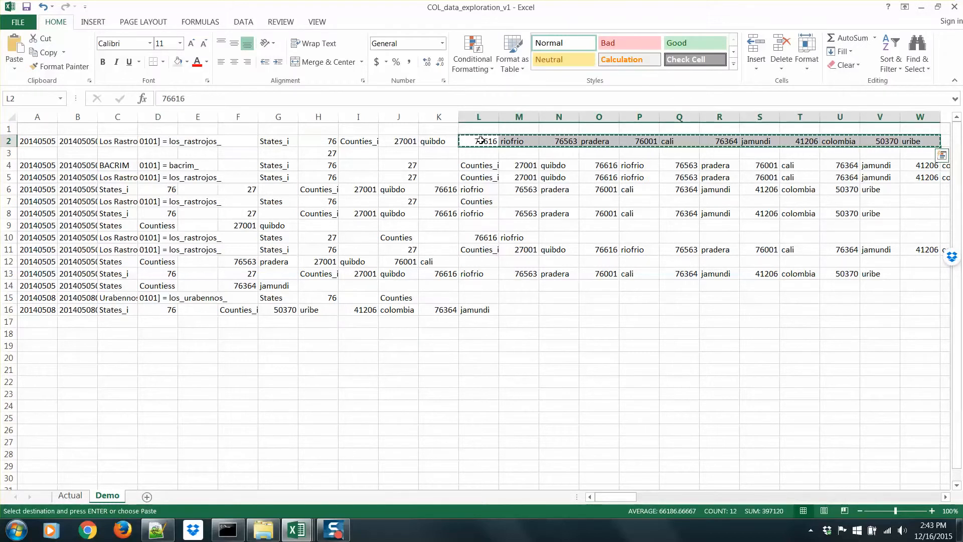
key(Left)
key(Left)
key(Down)
key(ctrl+v)
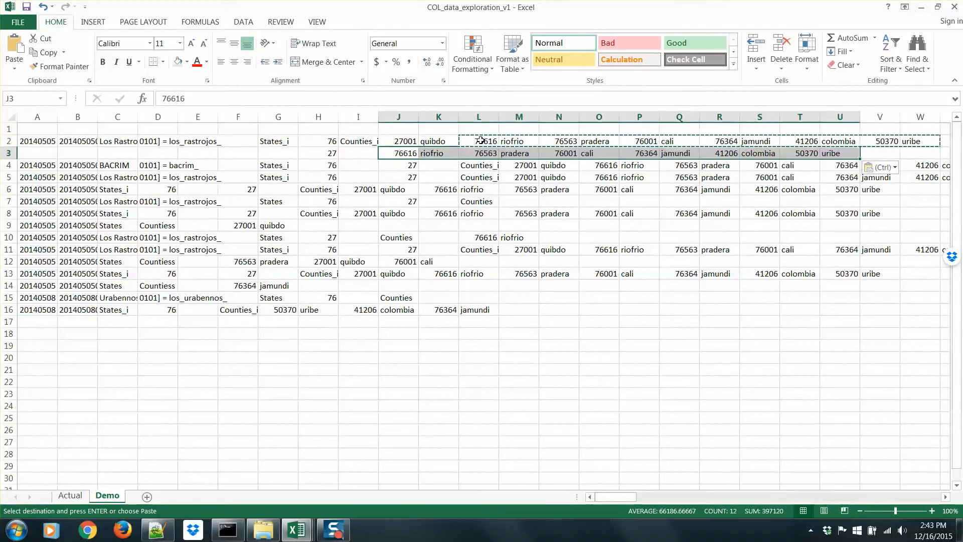
key(Escape)
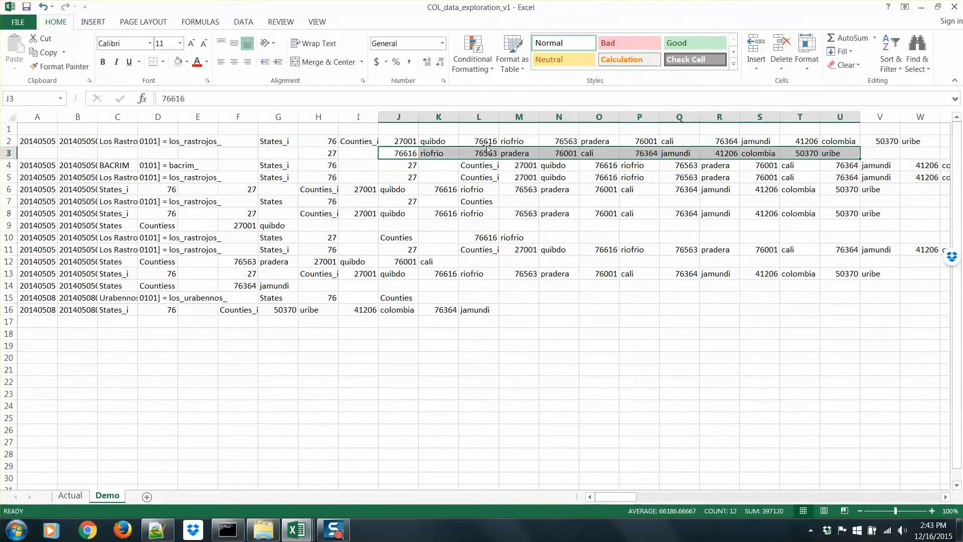
Step: Insert five blank rows above the BACRIM record in row 4
click(487, 153)
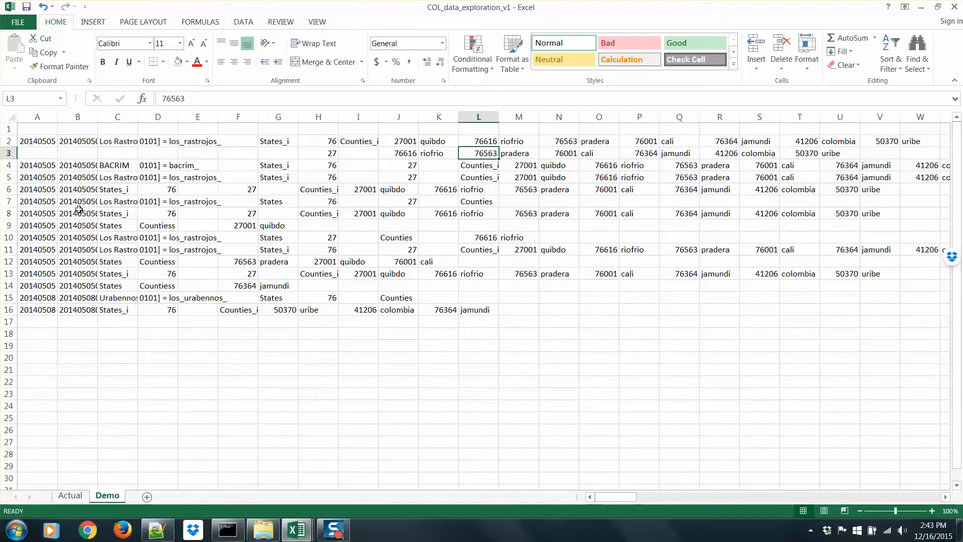
click(8, 165)
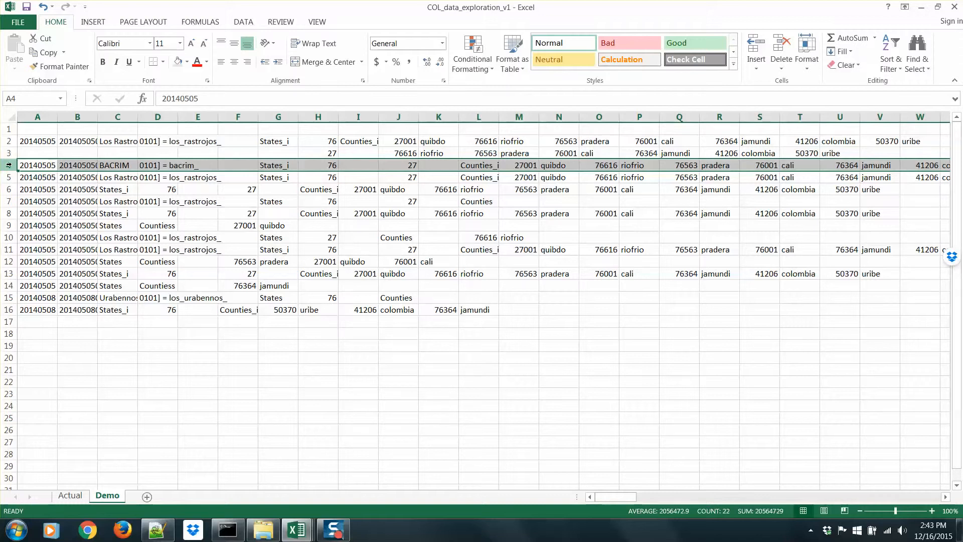
key(ctrl+shift+plus)
key(ctrl+shift+plus)
key(ctrl+shift+plus)
key(ctrl+shift+plus)
key(ctrl+shift+plus)
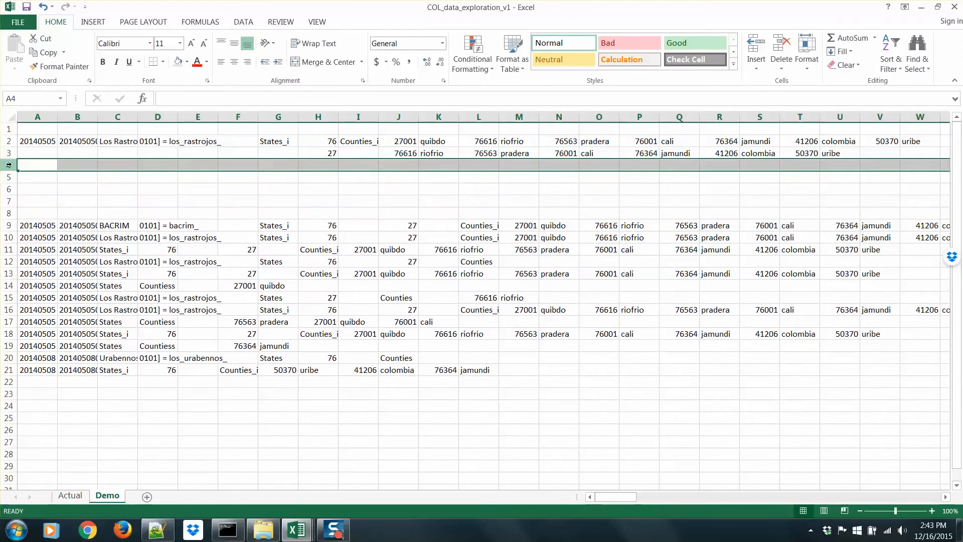
Step: Copy the county codes and names in L3:U3 into row 4 starting at J4
click(482, 163)
click(483, 154)
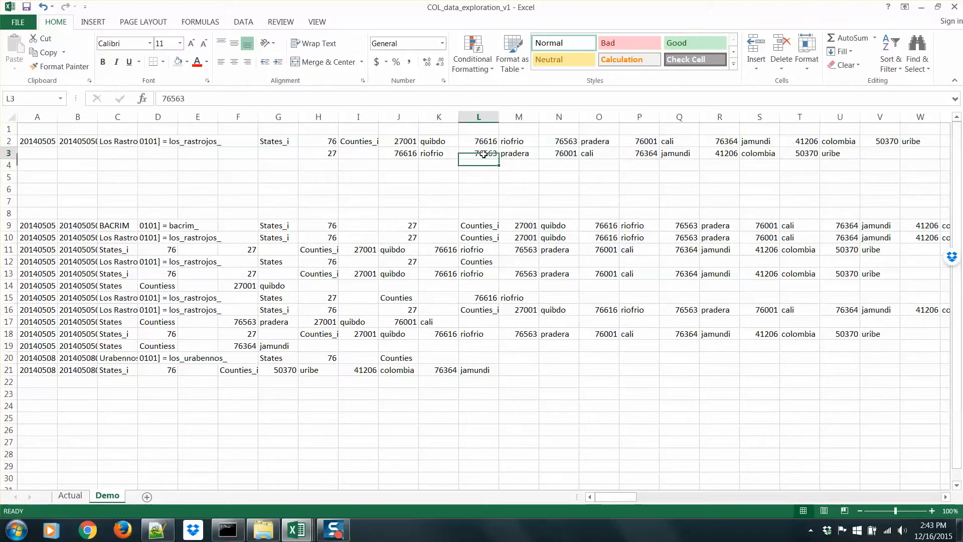
key(ctrl+shift+Right)
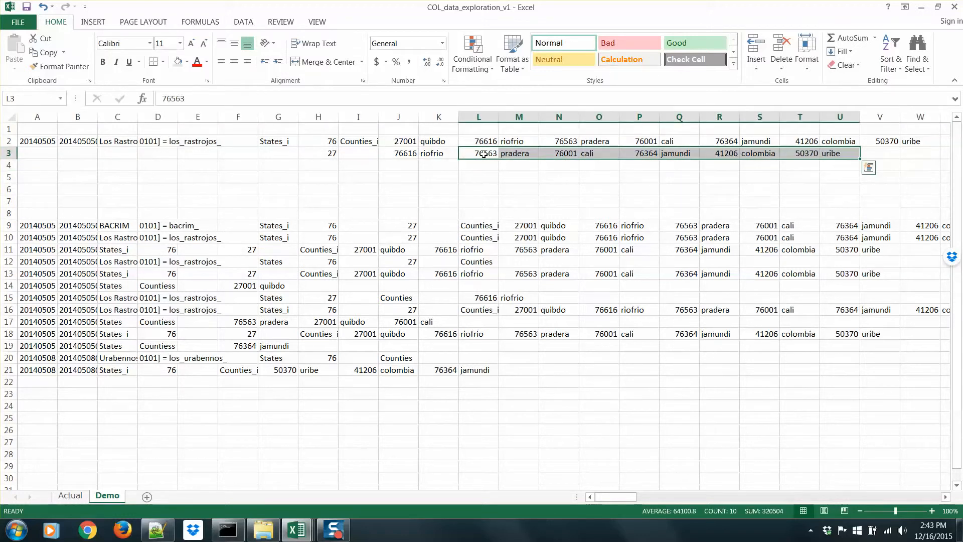
key(super)
key(super)
key(ctrl+x)
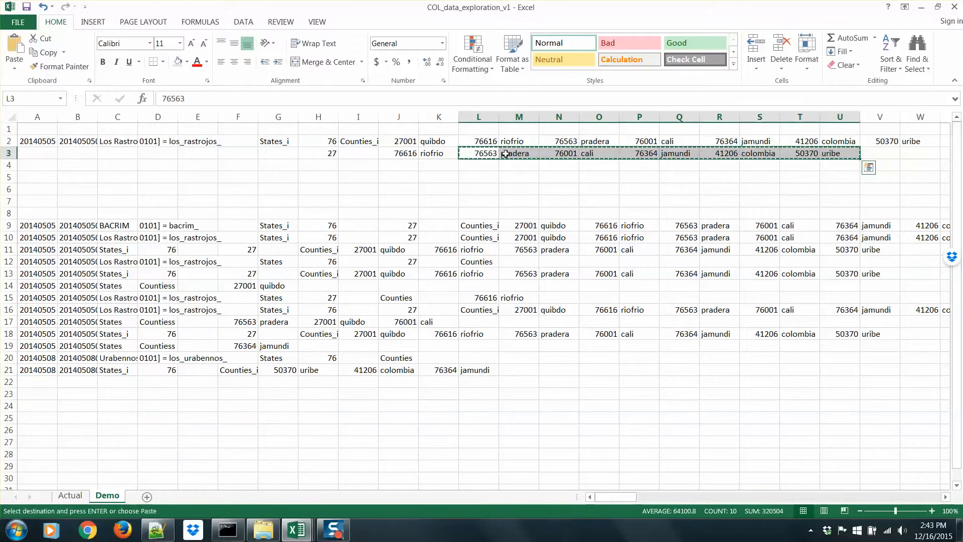
click(411, 166)
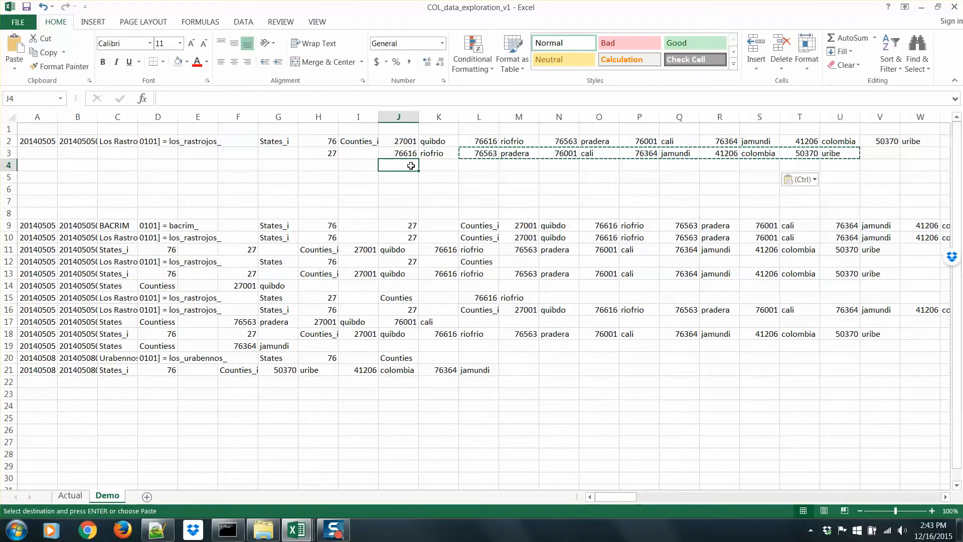
key(ctrl+v)
Step: Copy the county codes and names in L4:S4 into row 5 starting at J5
key(Right)
key(Right)
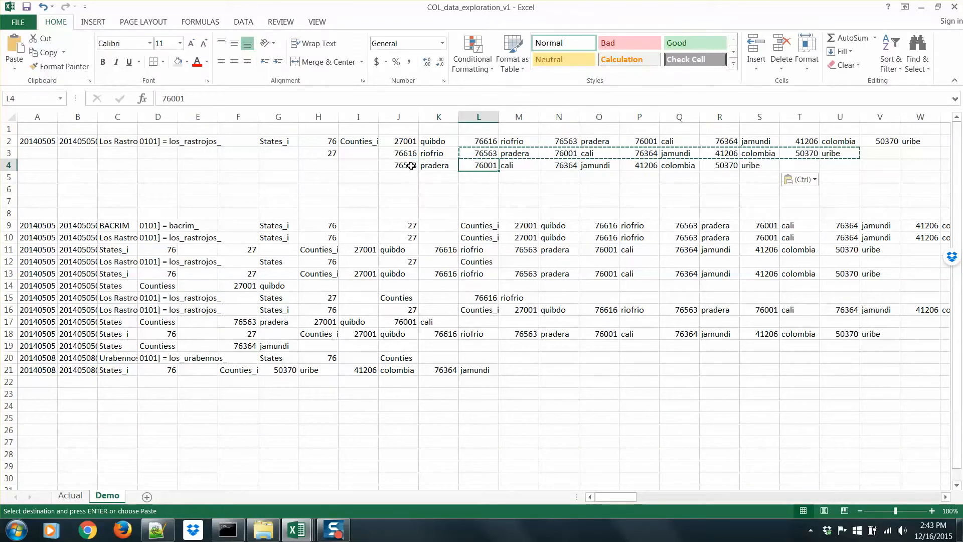
key(ctrl+c)
key(ctrl+shift+Right)
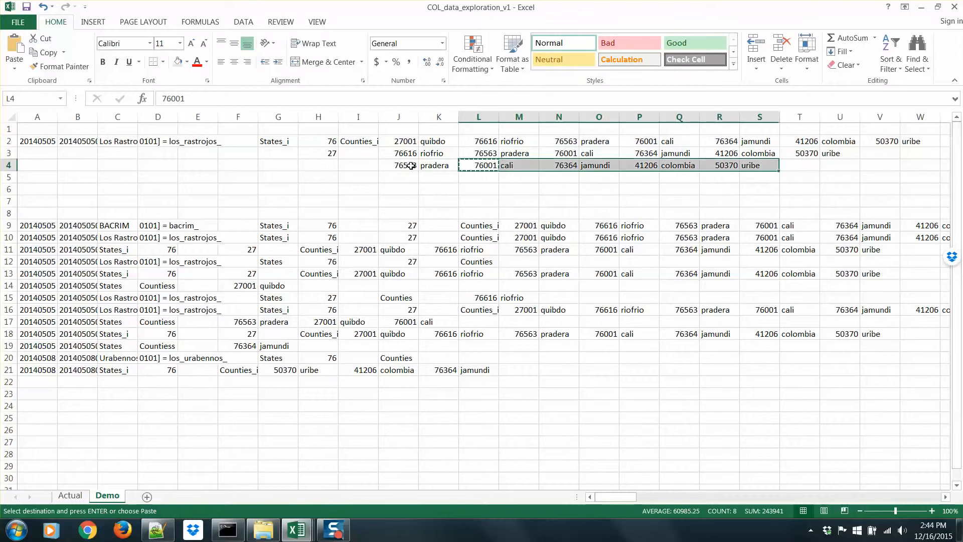
key(ctrl+c)
key(Left)
key(Left)
key(Down)
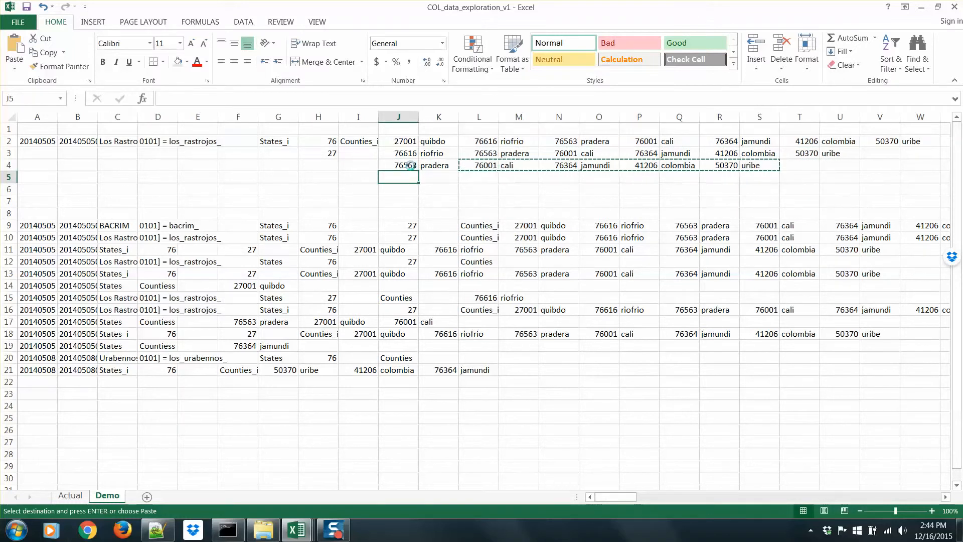
key(ctrl+v)
Step: Copy the county codes and names in L5:Q5 into row 6 starting at J6
key(Right)
key(Right)
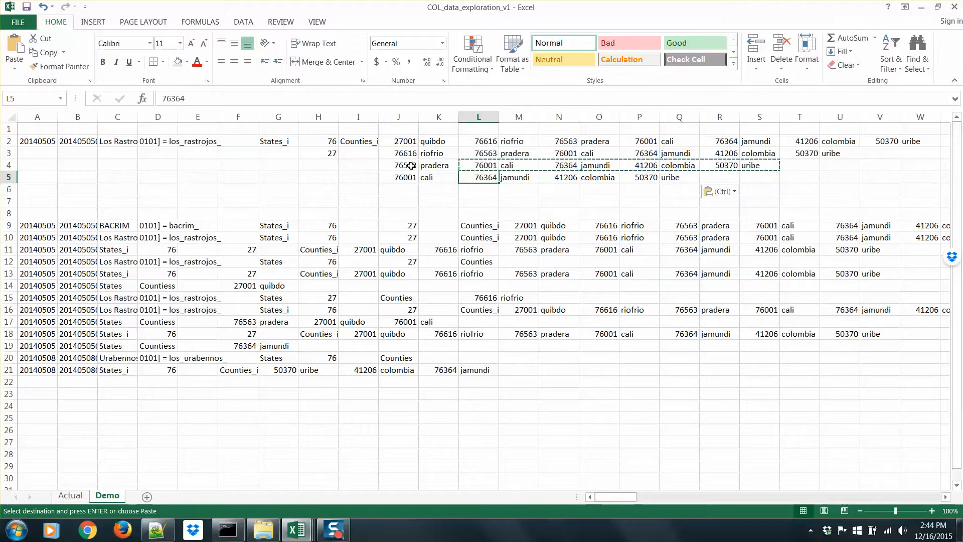
key(ctrl+shift+Right)
key(ctrl+c)
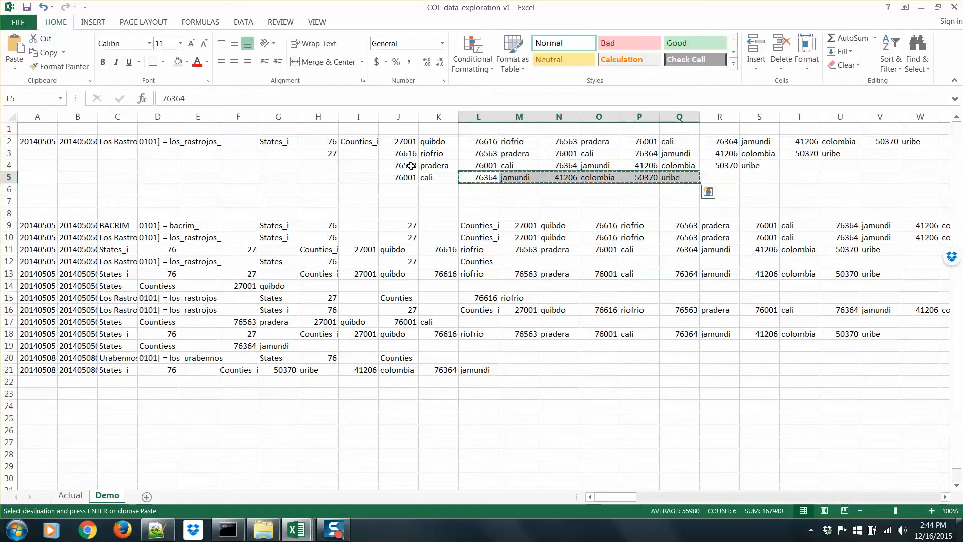
key(Down)
key(Left)
key(Left)
key(ctrl+v)
key(Right)
key(Right)
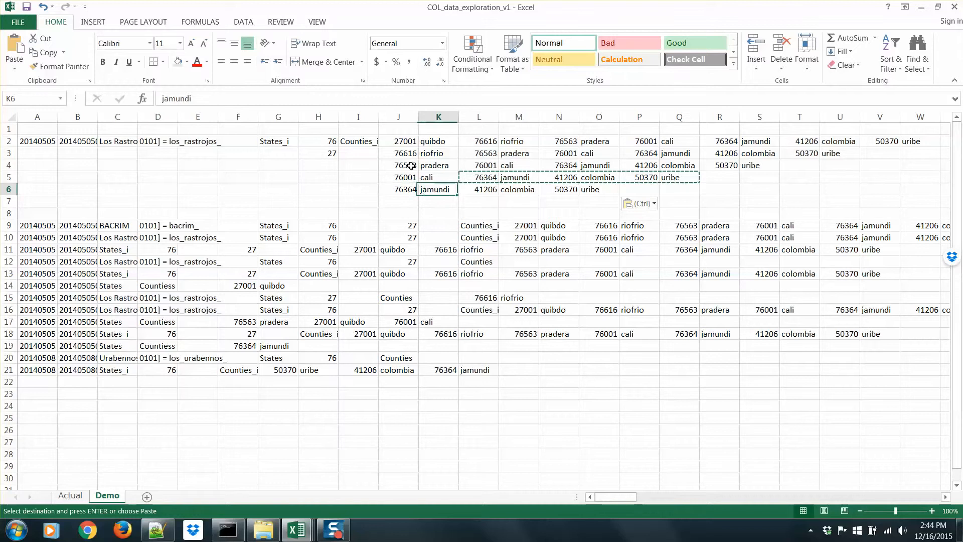
key(ctrl+v)
key(Right)
key(Left)
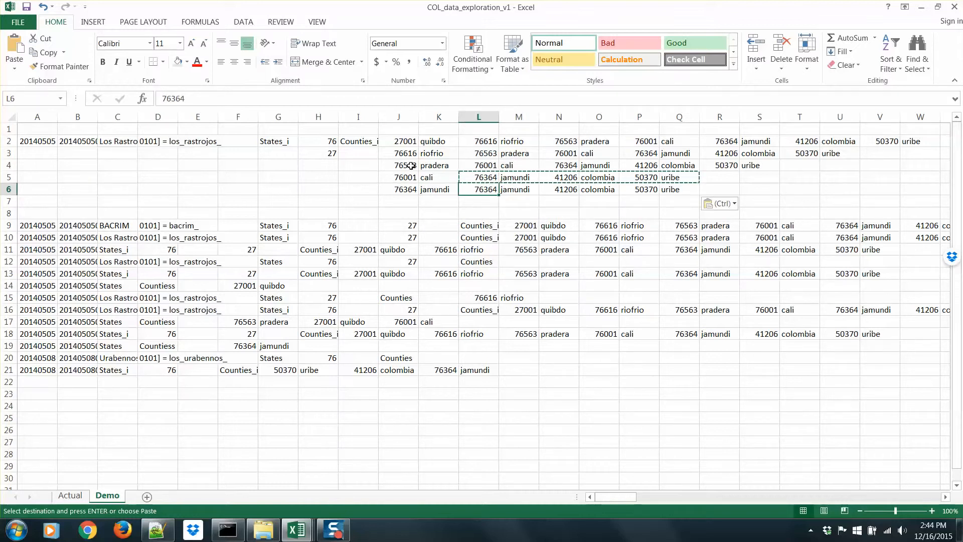
click(43, 6)
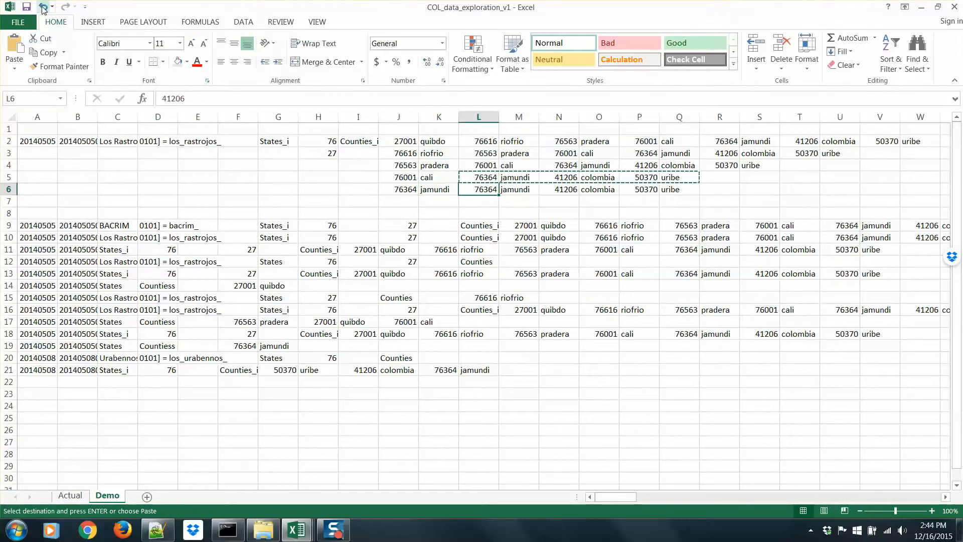
text(c)
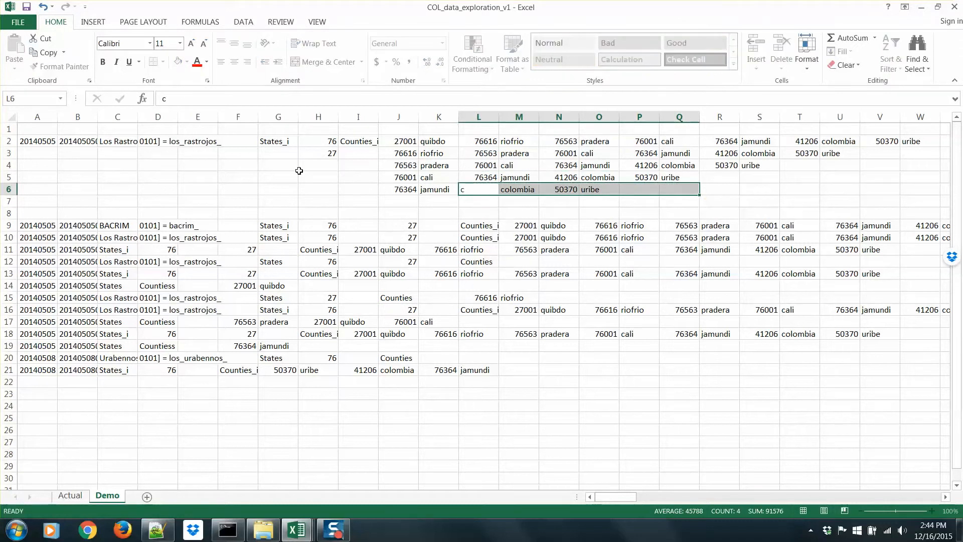
key(Down)
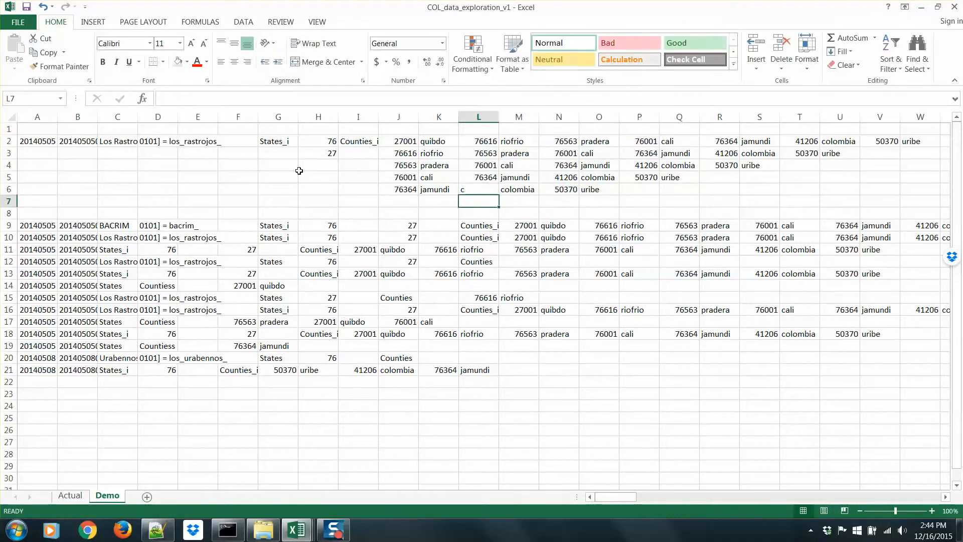
click(43, 6)
Step: Copy the remaining county codes and names in L6:Q6 into row 7 starting at J7
key(ctrl+c)
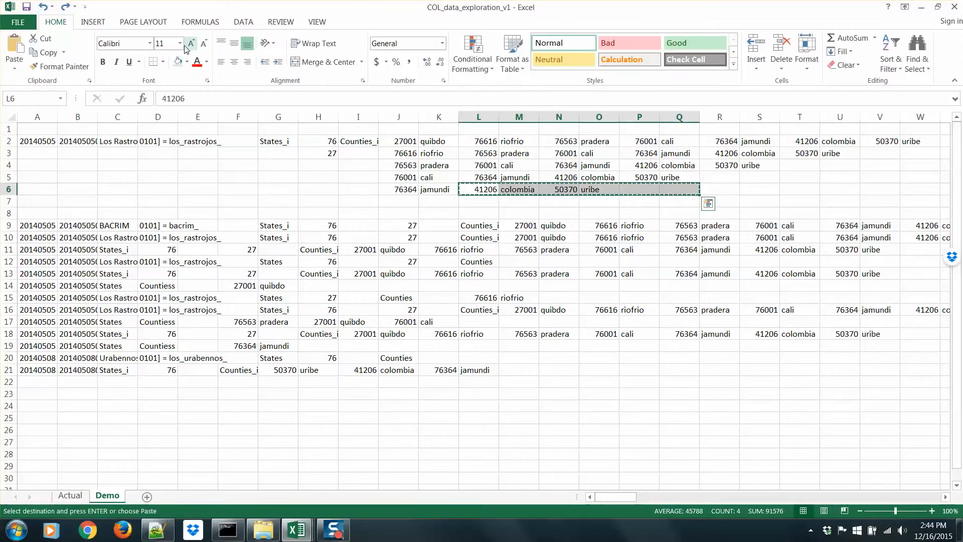
key(Down)
key(Left)
key(Left)
key(ctrl+v)
key(Right)
key(Right)
key(Right)
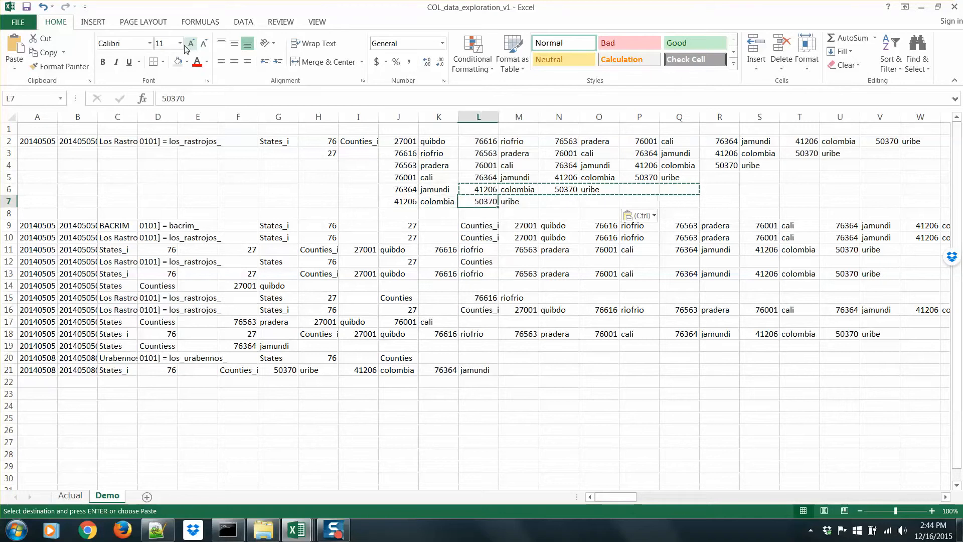
key(Left)
key(ctrl)
key(Right)
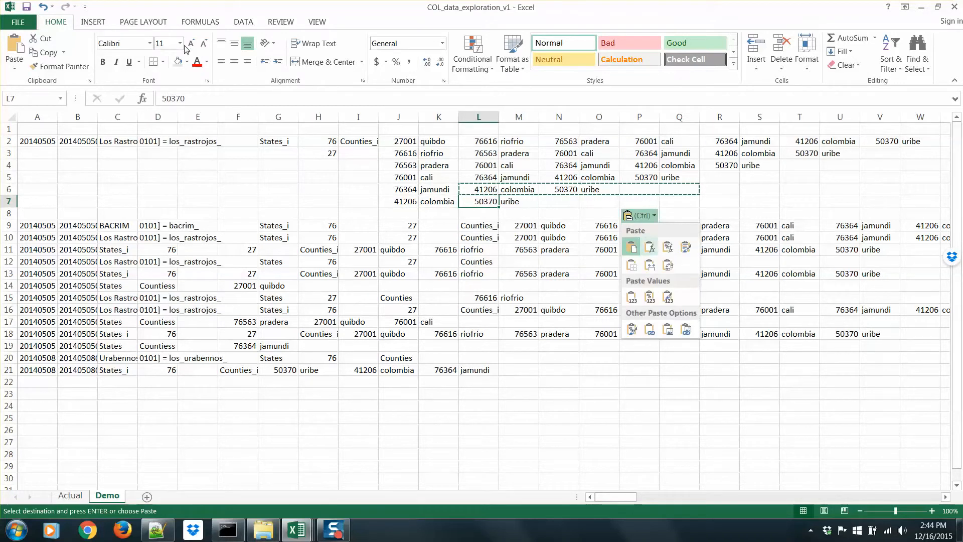
click(487, 208)
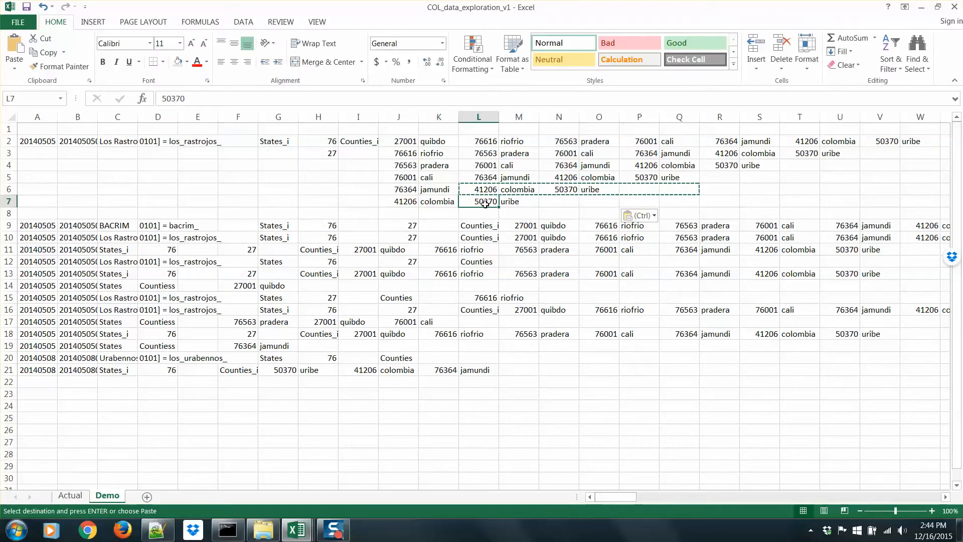
key(ctrl+v)
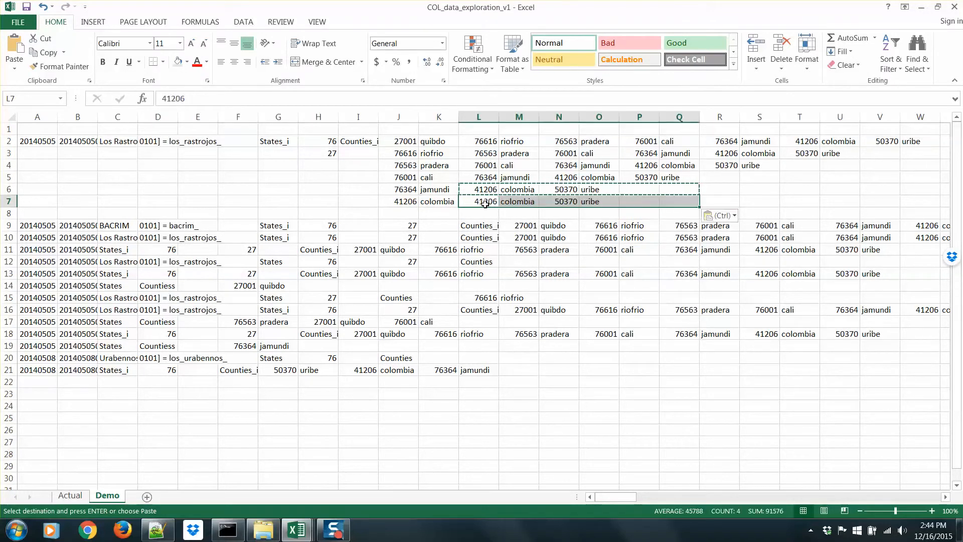
click(43, 6)
Step: Copy the last county code and name, 50370 uribe, from L7:M7 into J8:K8
key(Left)
key(Right)
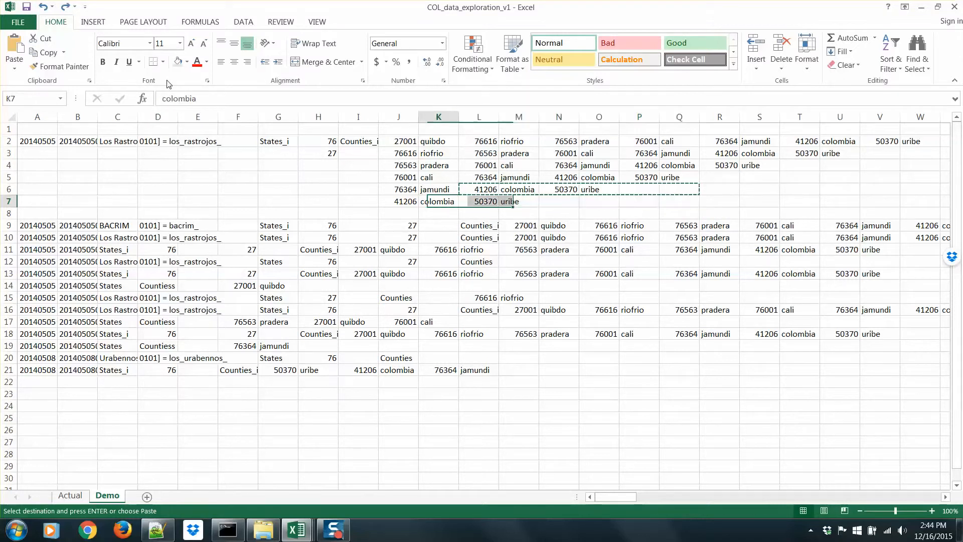
key(shift+Right)
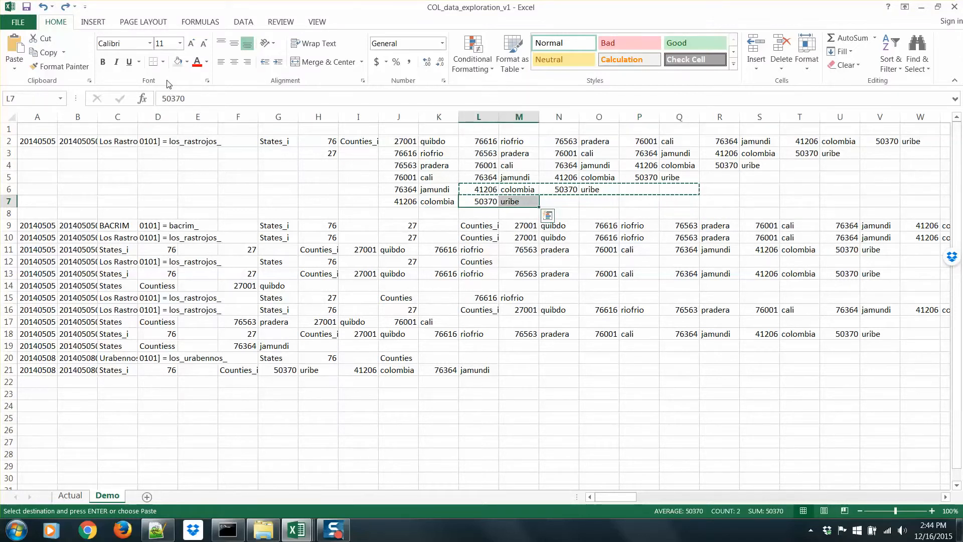
key(ctrl+c)
key(Down)
key(Left)
key(Left)
key(ctrl+v)
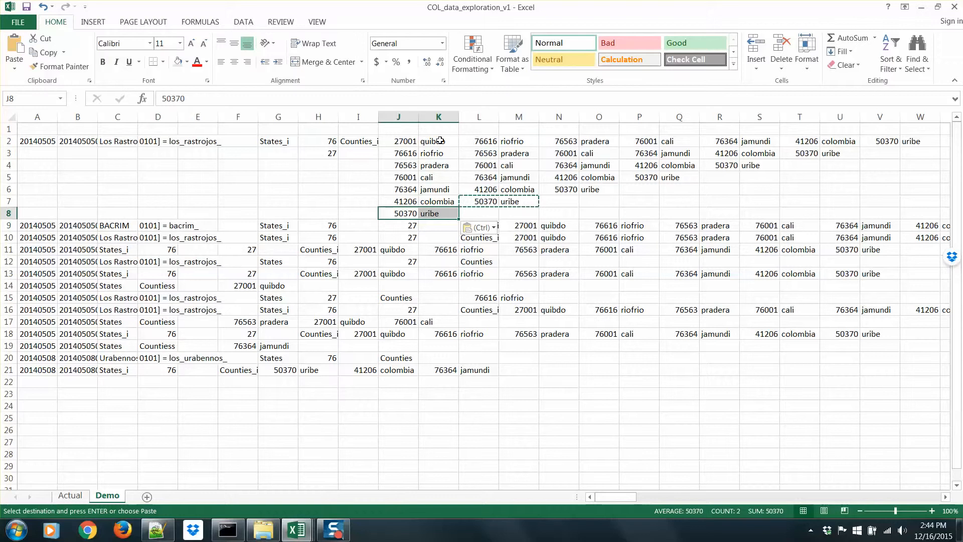
Step: Delete the leftover county cells L2:W8, shifting the remaining cells left
drag(418, 142, 659, 146)
click(409, 144)
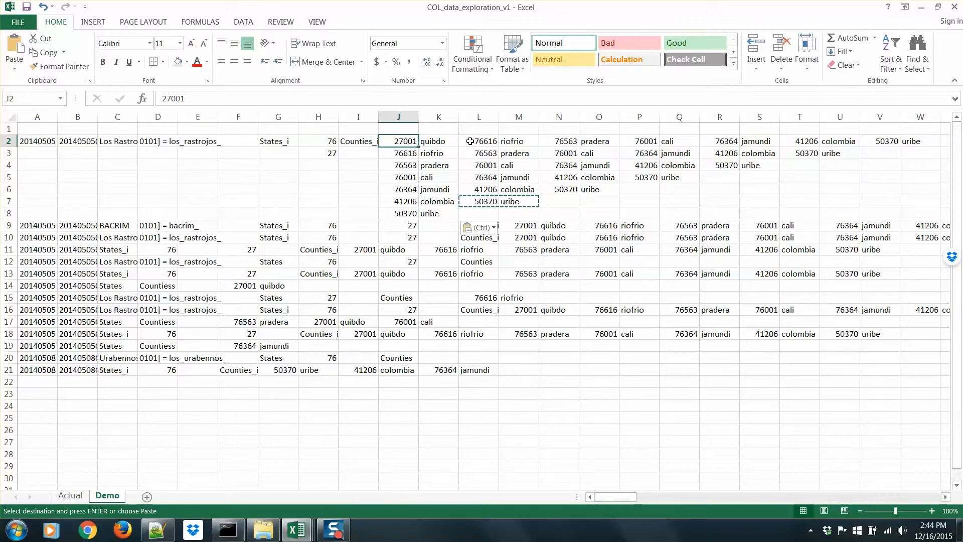
drag(470, 142, 908, 208)
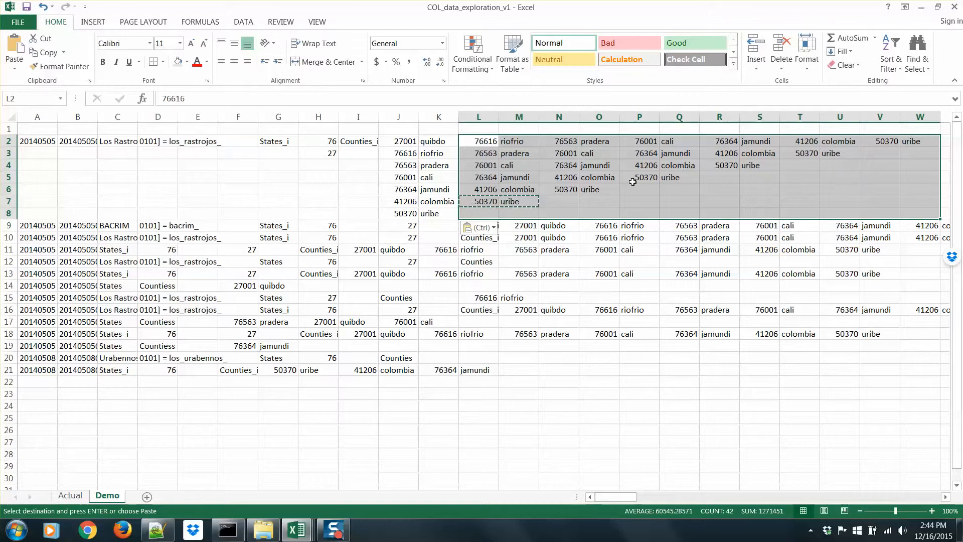
right_click(591, 181)
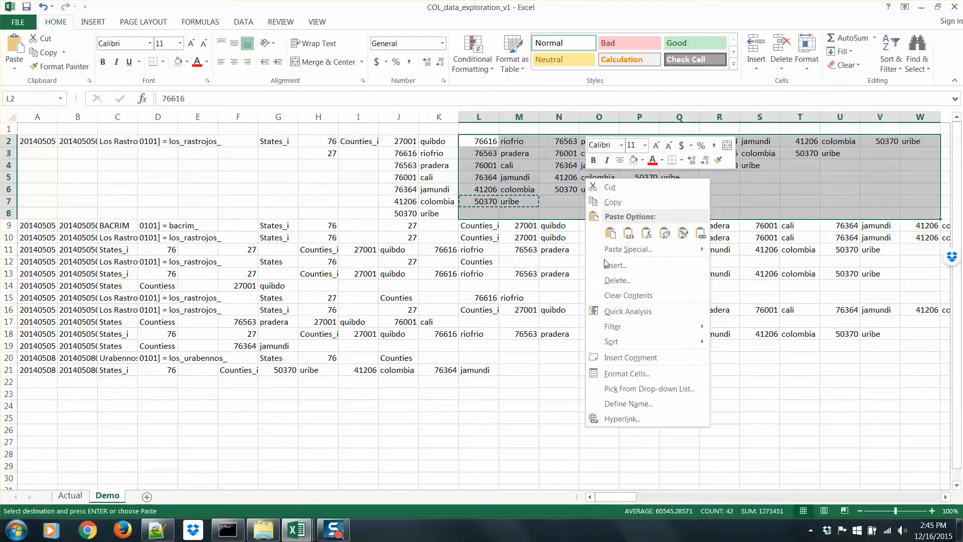
click(615, 279)
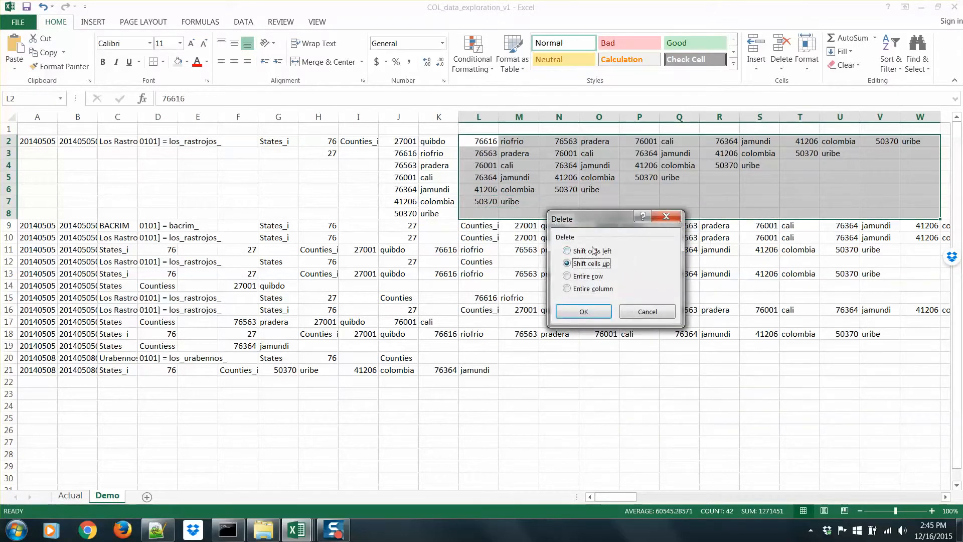
click(592, 251)
click(582, 310)
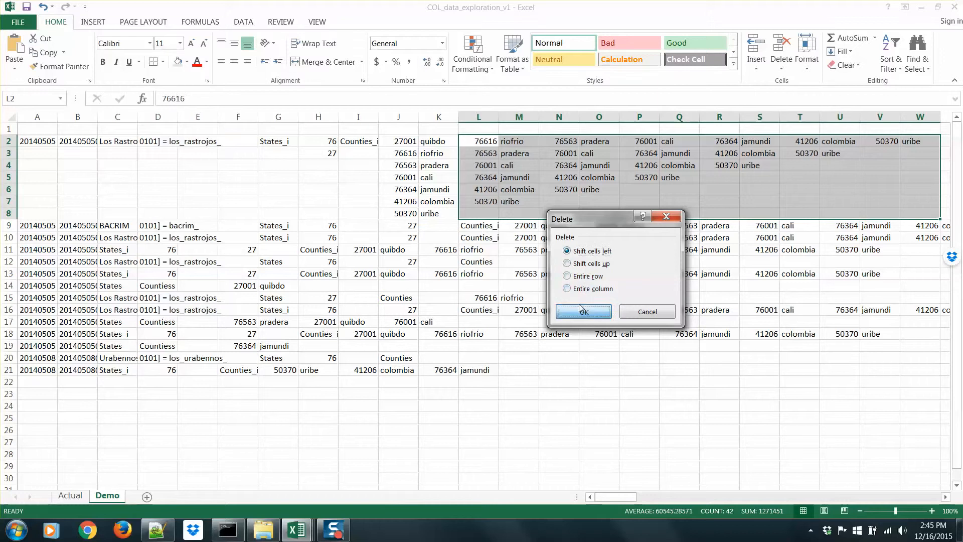
click(471, 167)
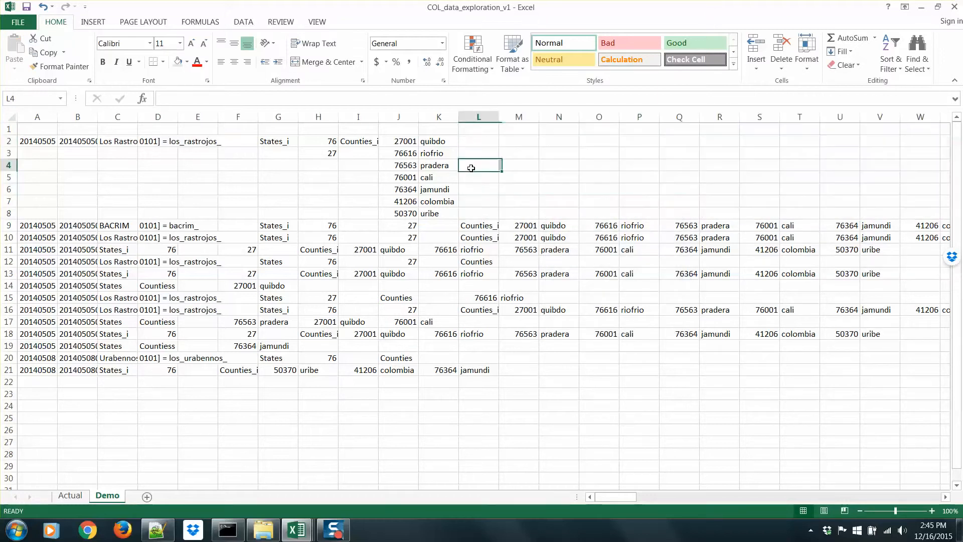
Step: Review the first record's stacked state codes in H2:H3 and county codes in J2:J8
click(325, 143)
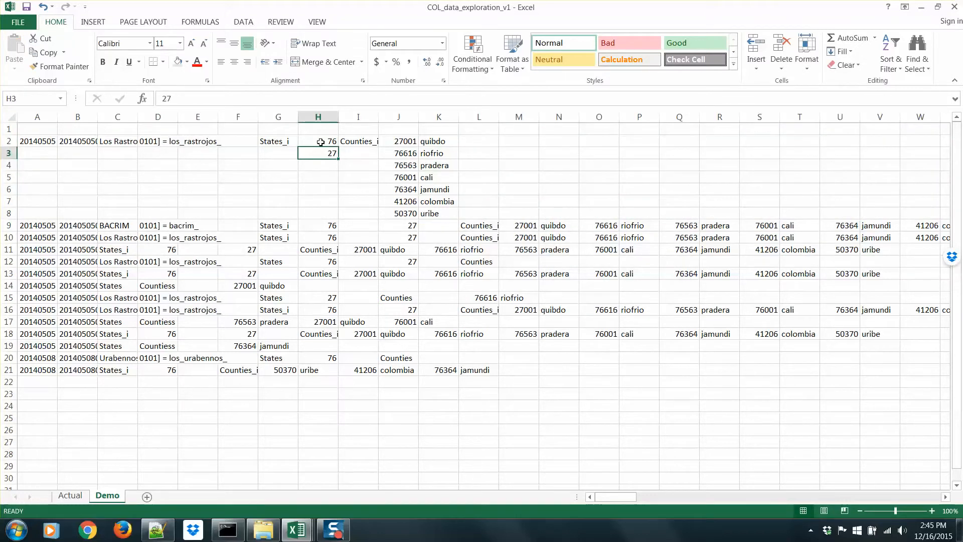
click(182, 143)
click(326, 141)
click(329, 152)
click(404, 142)
drag(404, 142, 399, 209)
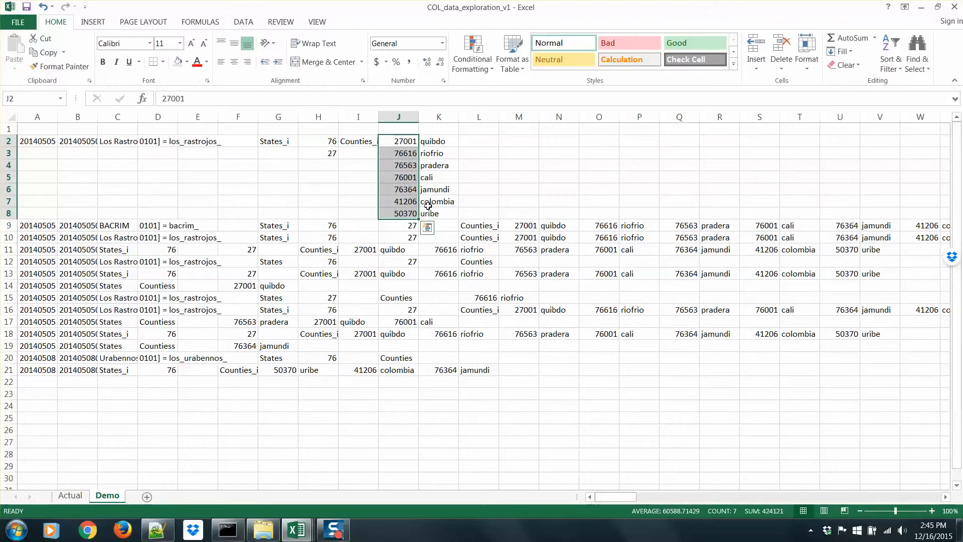
click(398, 209)
Step: Examine the BACRIM record in row 9, checking how its state and county codes are spread across columns
click(182, 227)
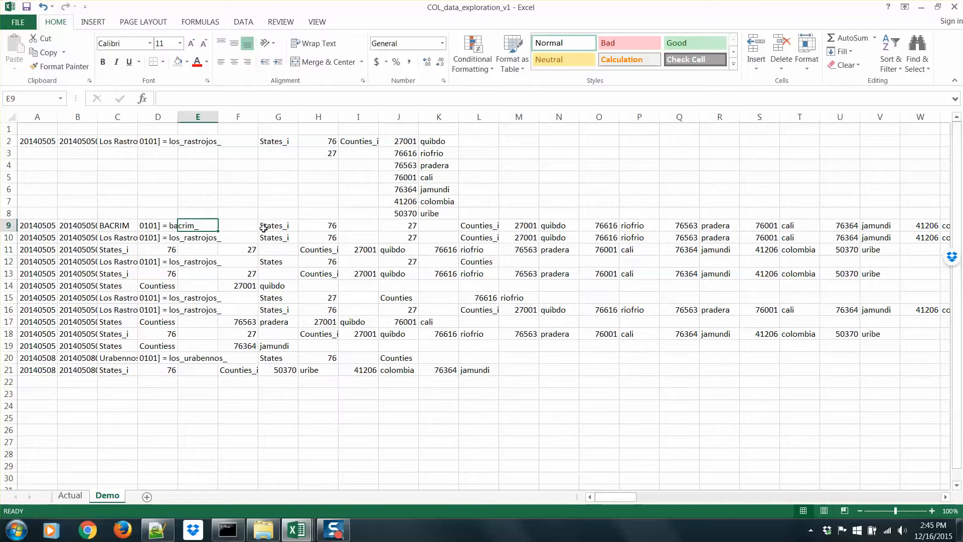
click(273, 226)
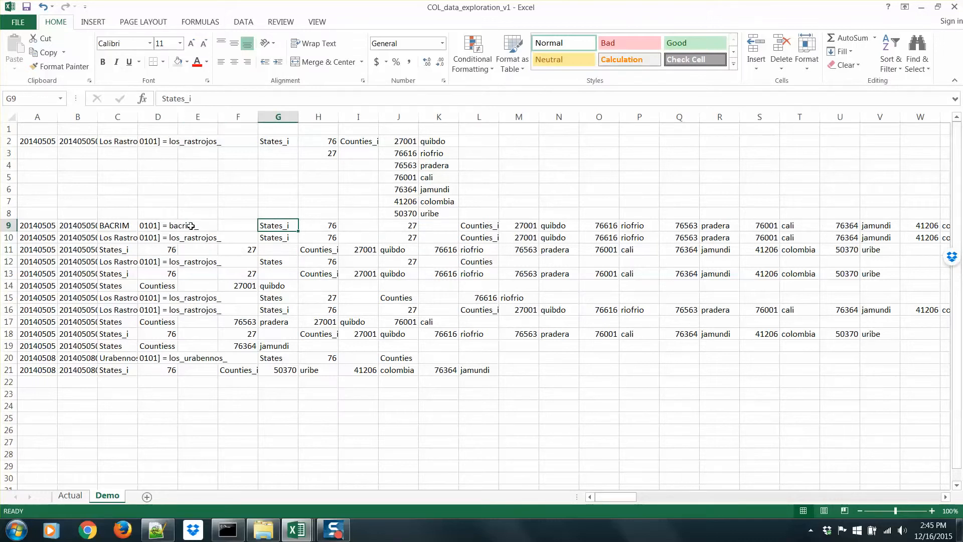
click(324, 228)
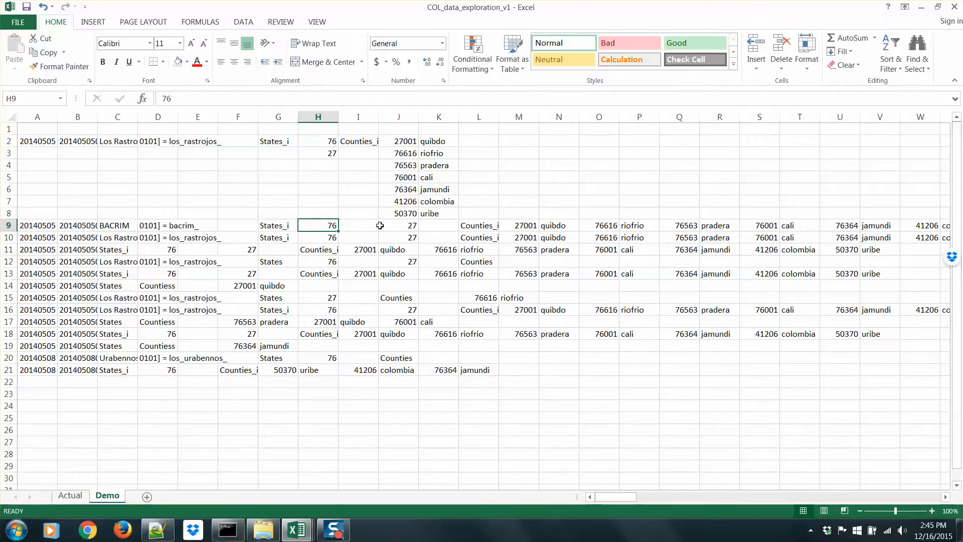
click(381, 226)
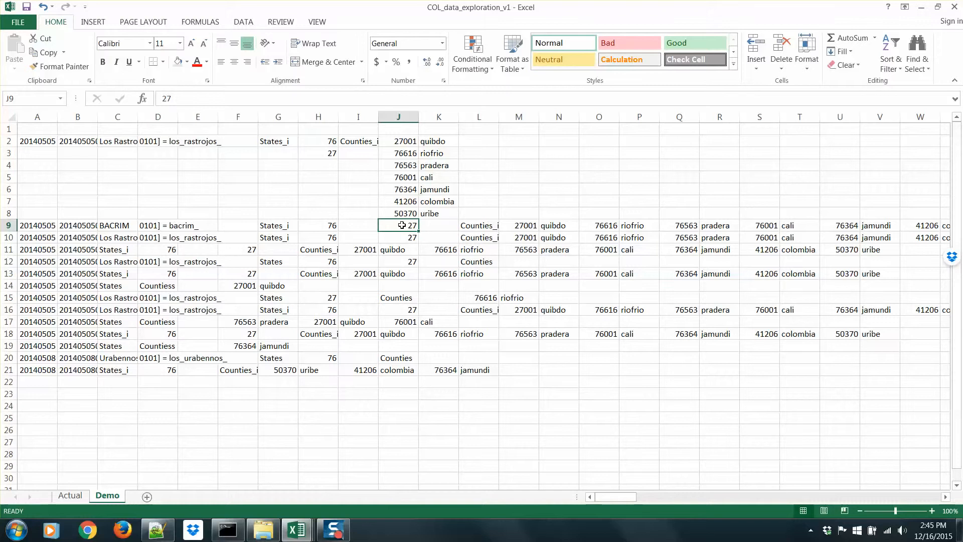
click(602, 229)
click(683, 229)
click(765, 230)
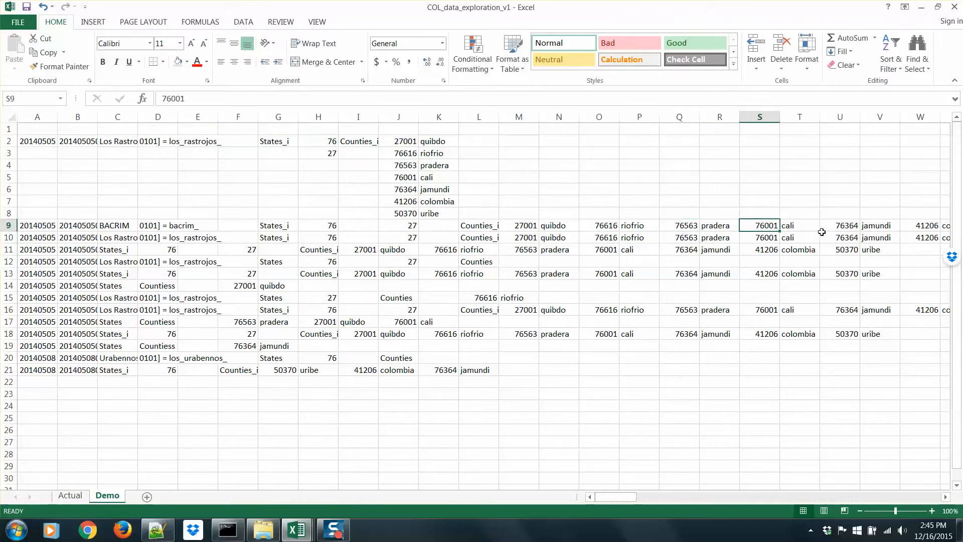
Step: Insert eight blank rows beneath the BACRIM record in row 9
click(826, 234)
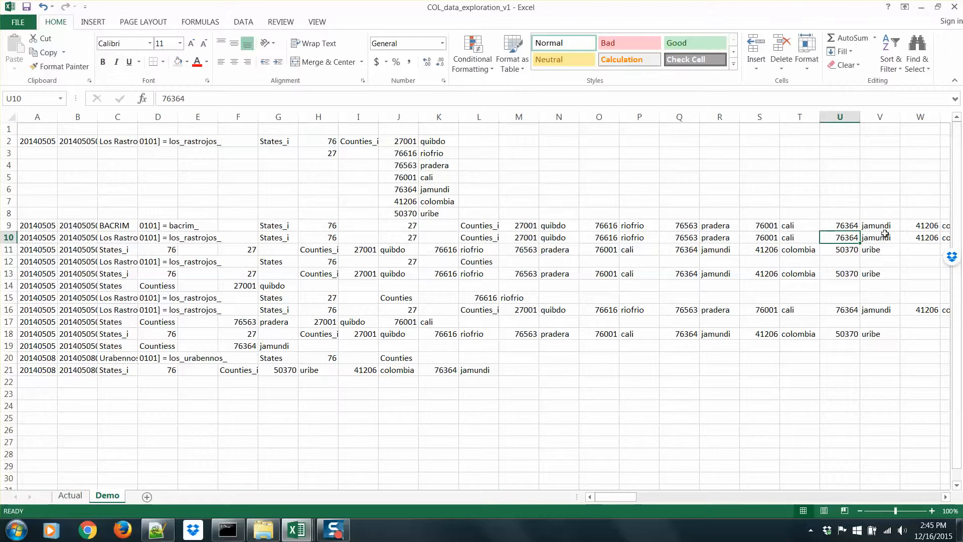
click(921, 227)
drag(615, 495, 587, 497)
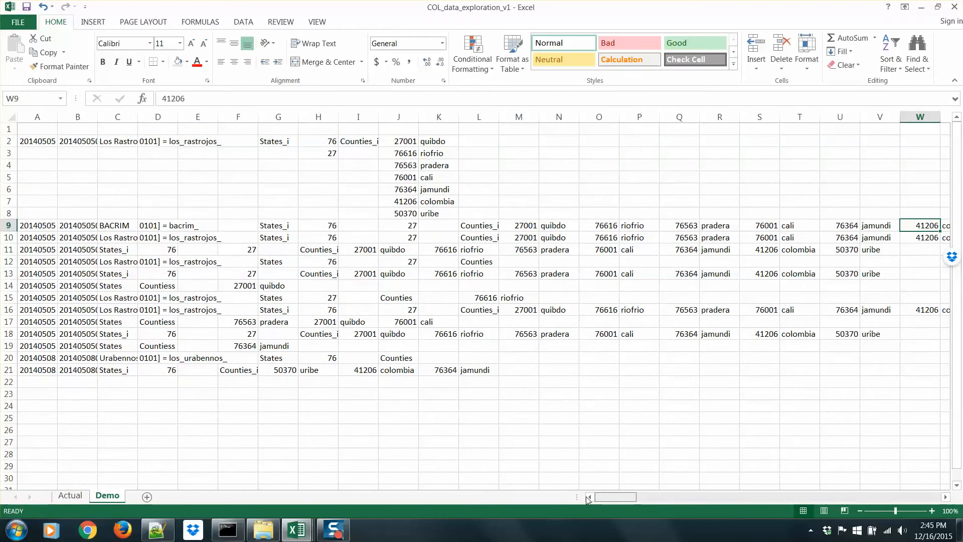
click(9, 237)
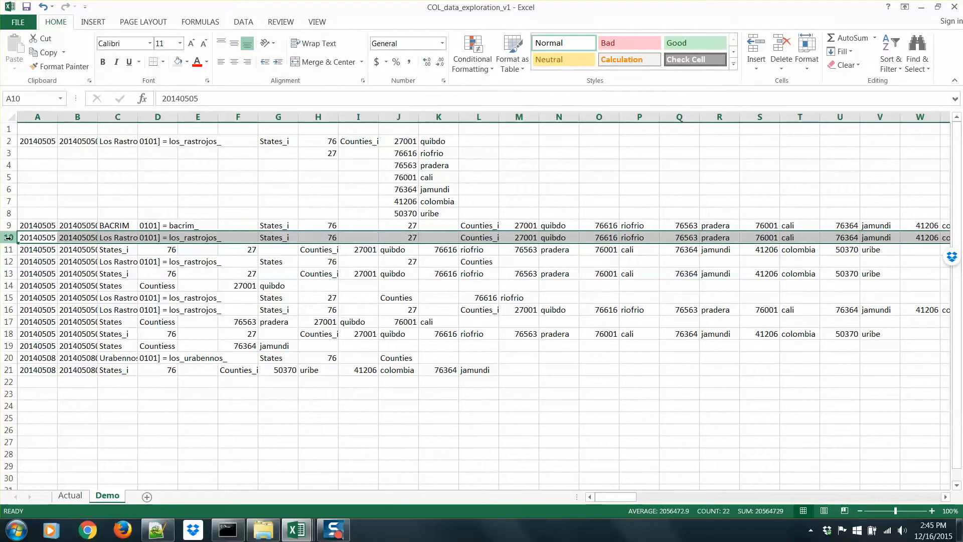
key(ctrl+plus)
key(ctrl+plus)
key(ctrl+plus)
key(ctrl+plus)
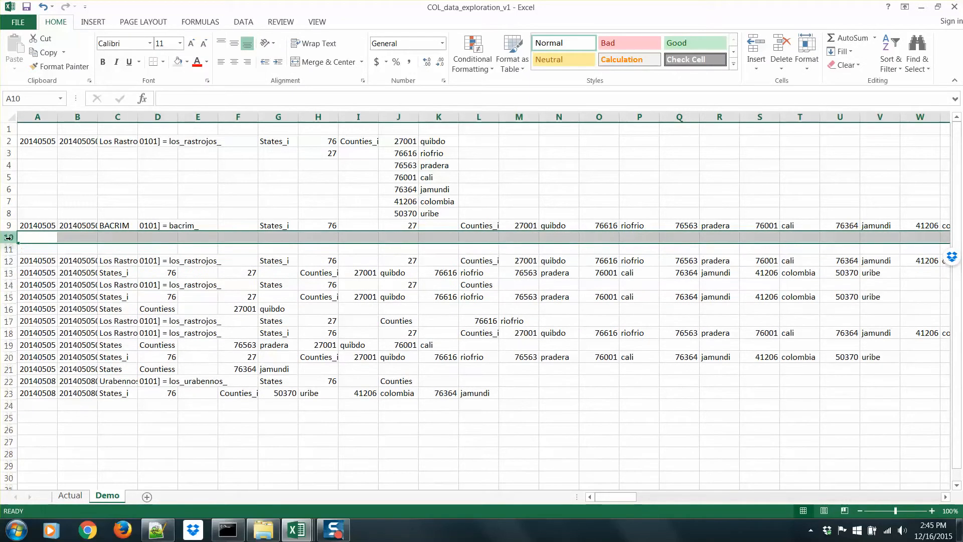
key(ctrl+plus)
key(ctrl+plus)
key(ctrl+plus)
key(ctrl+plus)
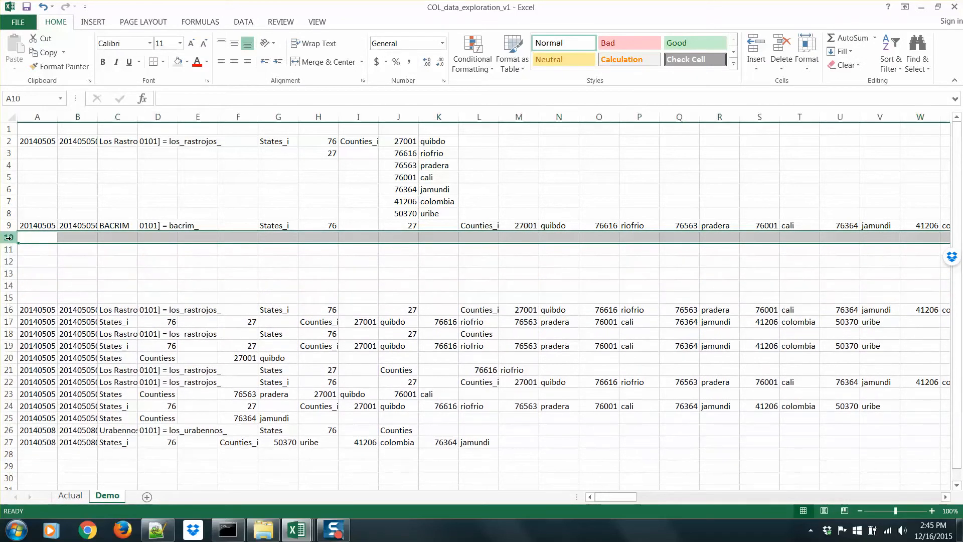
Step: Copy the BACRIM record's second state code, 27, from J9 into H10 beneath the first state code
click(403, 225)
key(ctrl+c)
key(Left)
key(Left)
key(Down)
key(ctrl+v)
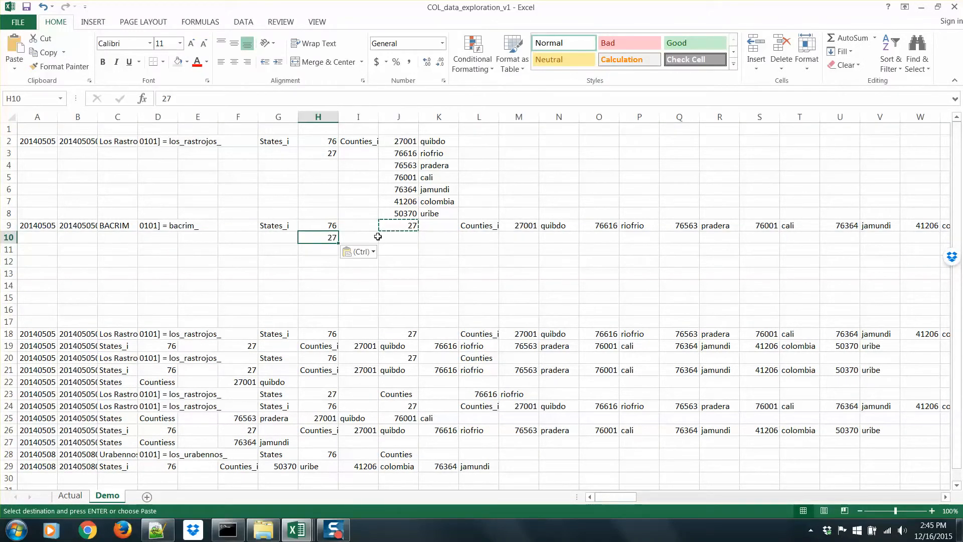
Step: Delete cells I9:K10, shifting the remaining cells left
drag(359, 226, 430, 231)
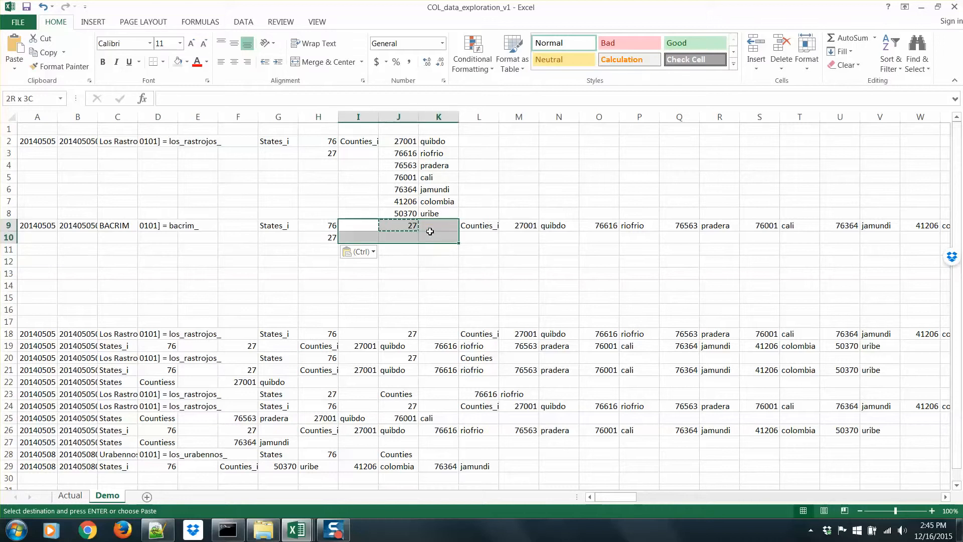
right_click(376, 226)
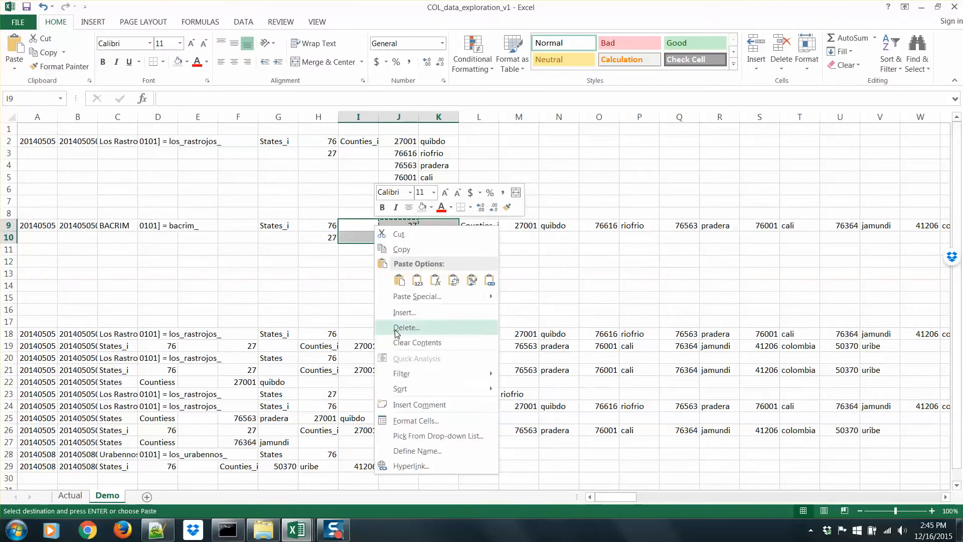
click(396, 328)
click(370, 305)
click(370, 365)
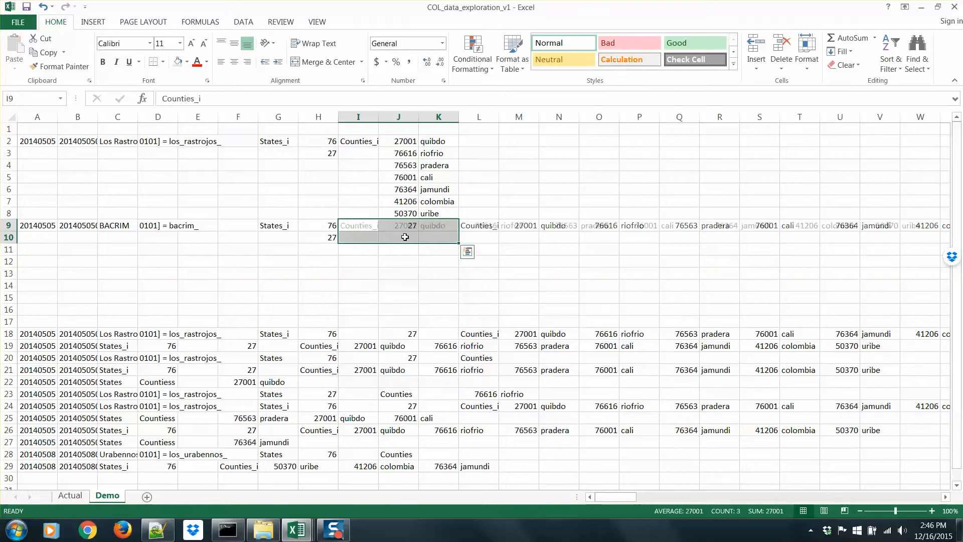
click(403, 225)
key(Right)
key(Right)
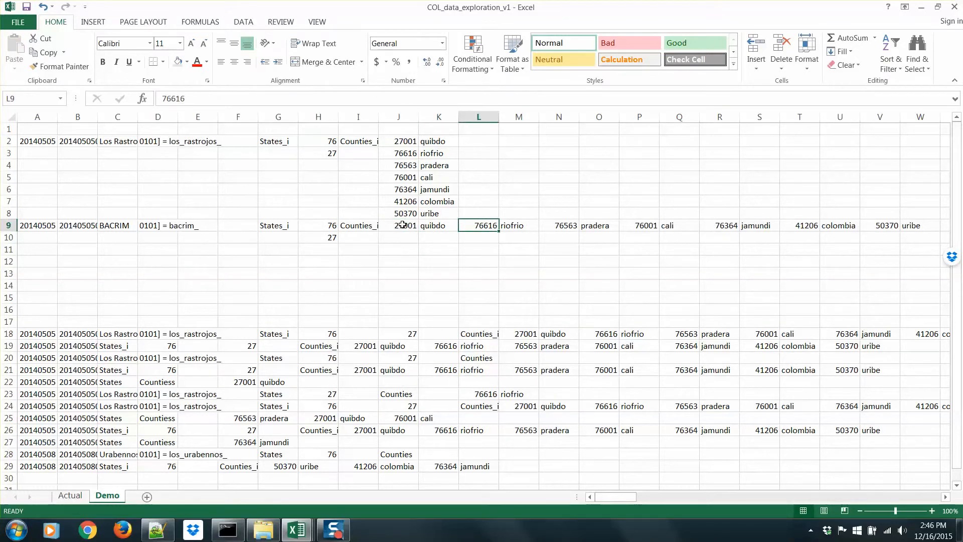
key(ctrl+shift+Right)
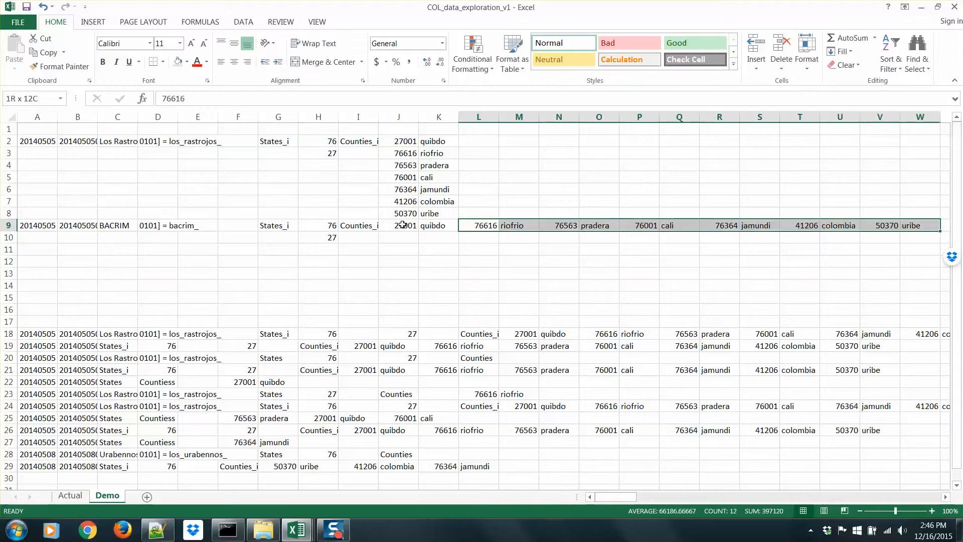
key(ctrl+c)
key(Left)
key(Left)
key(Down)
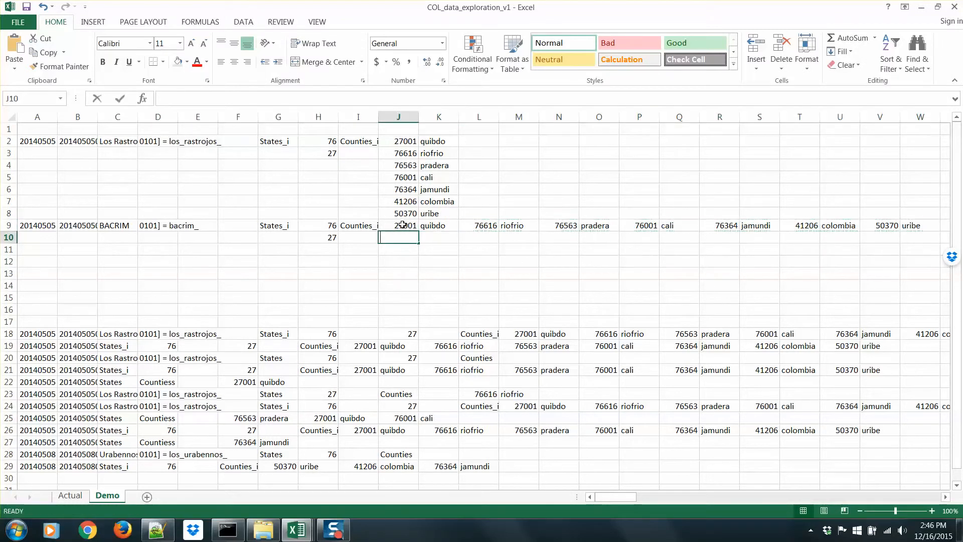
text(v)
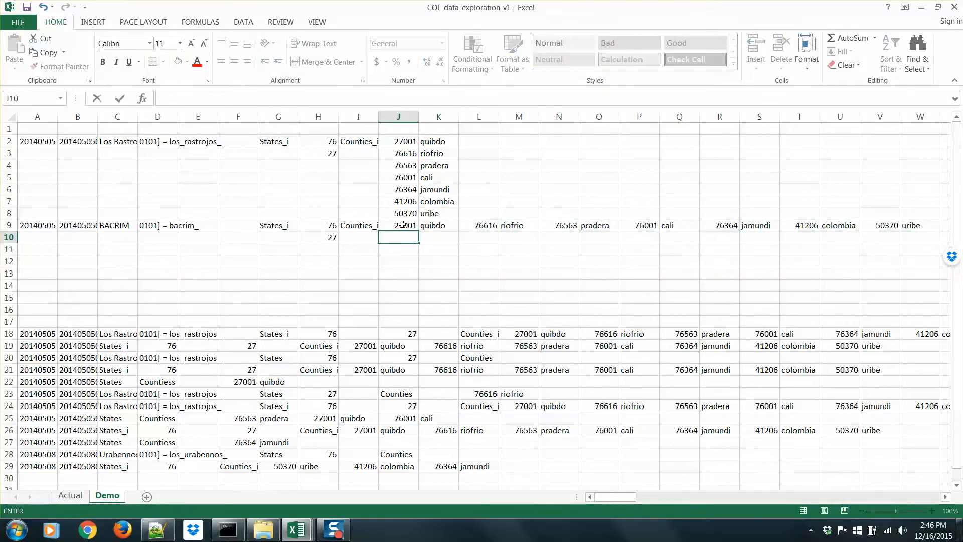
Step: Copy the BACRIM record's remaining counties L9:W9, starting with 76616 riofrio, into row 10 from J10
click(477, 226)
key(ctrl+shift+Right)
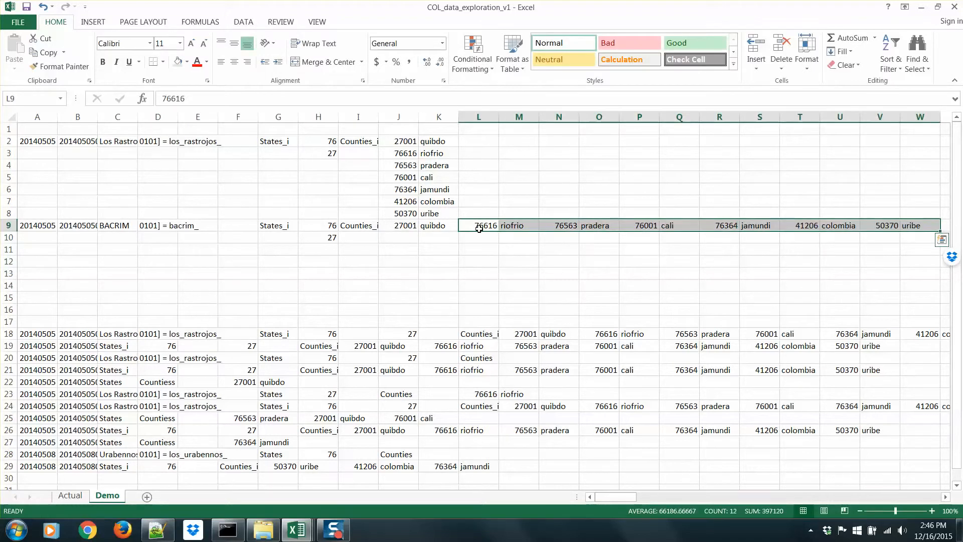
key(ctrl+c)
key(Left)
key(Left)
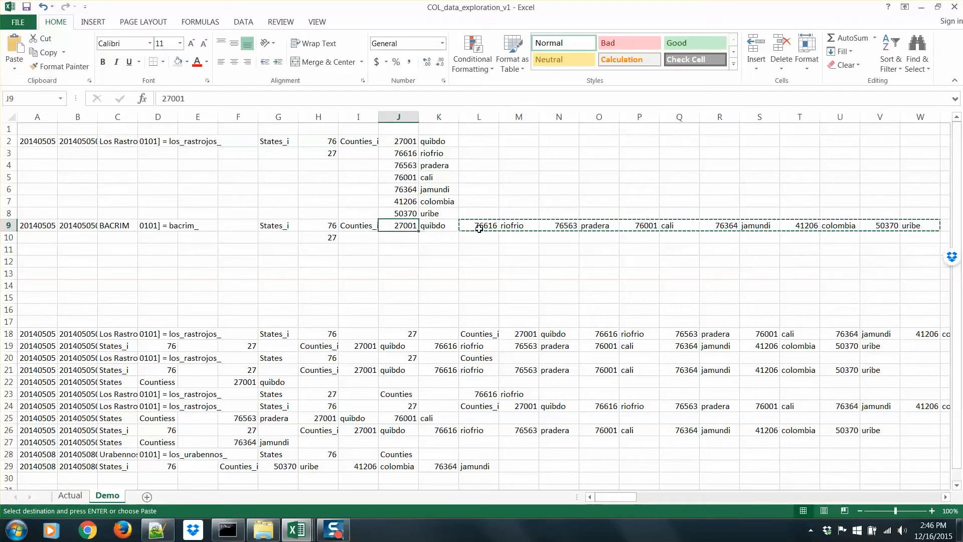
key(Down)
key(ctrl+v)
Step: Copy the counties L10:U10, starting with 76563 pradera, into row 11 from J11
key(Right)
key(Right)
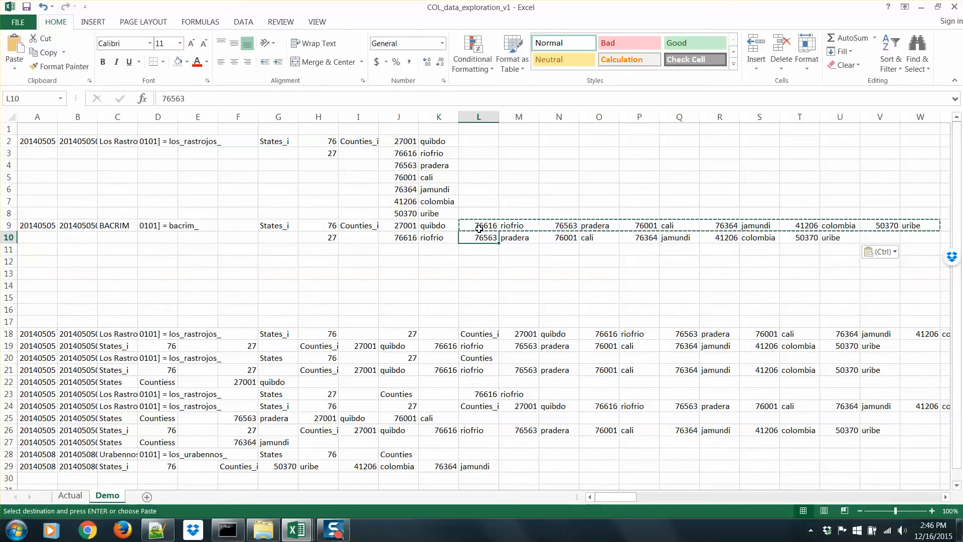
key(ctrl+shift+Right)
key(ctrl+c)
key(Left)
key(Left)
key(Down)
key(ctrl+v)
Step: Copy the counties L11:S11, starting with 76001 cali, into row 12 from J12
key(Right)
key(Right)
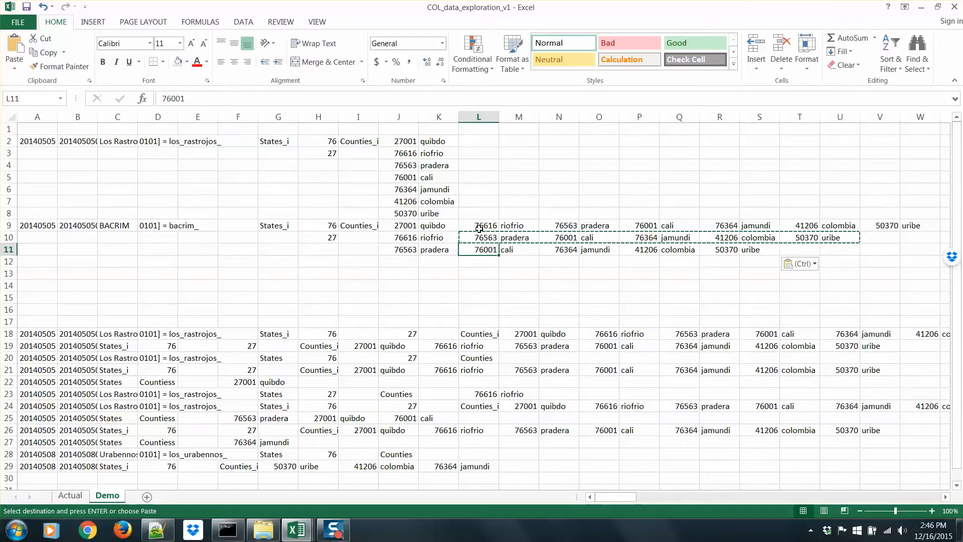
key(ctrl+shift+Right)
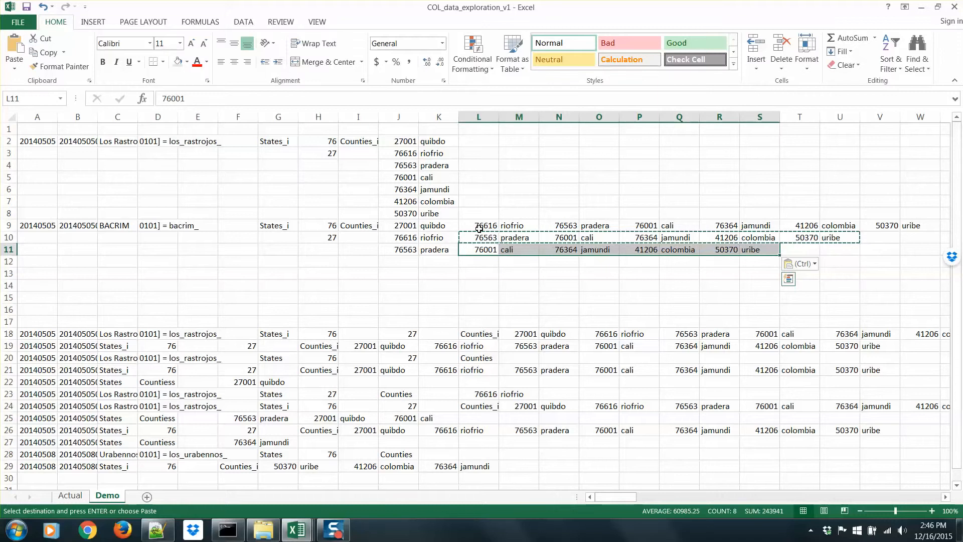
key(Left)
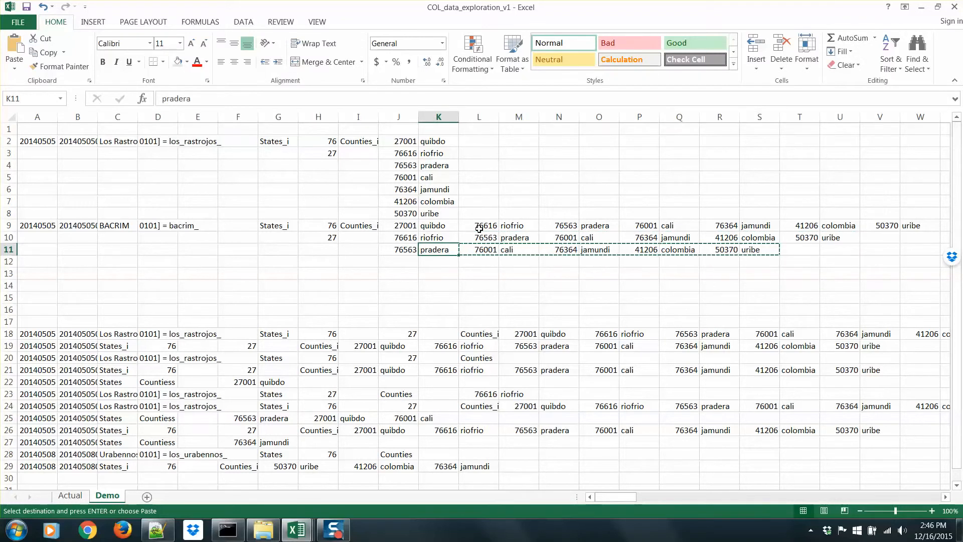
key(Down)
key(Left)
key(ctrl+v)
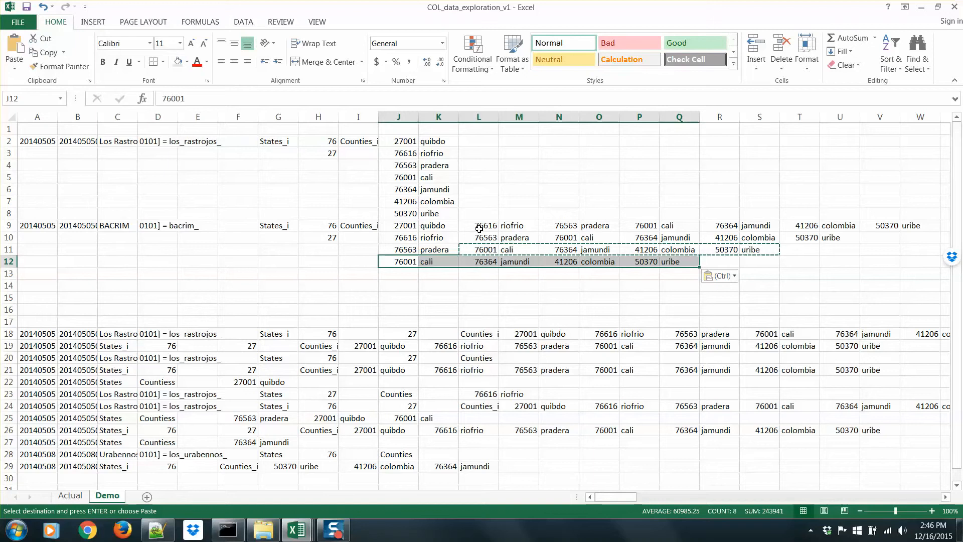
Step: Copy the counties L12:Q12, starting with 76364 jamundi, into row 13 from J13
key(Right)
key(Right)
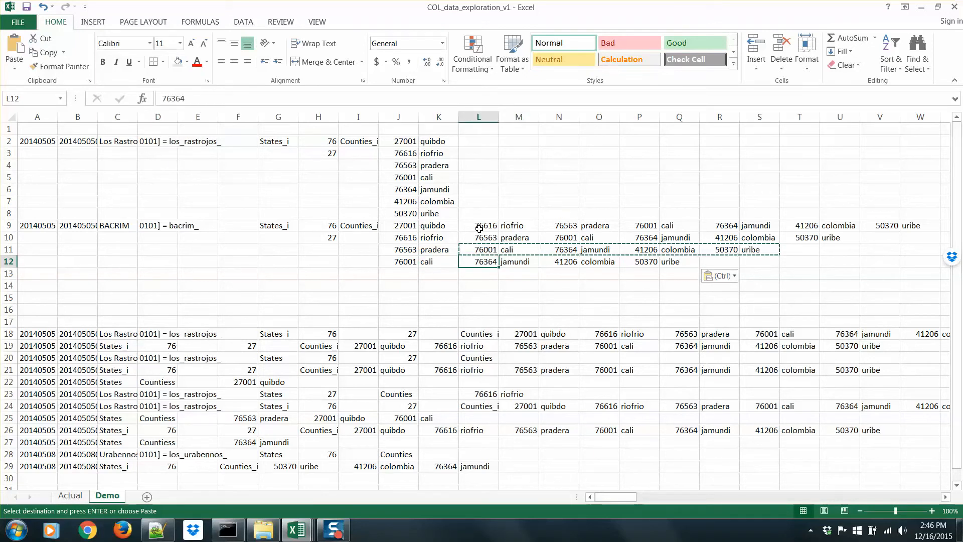
key(ctrl+shift+Right)
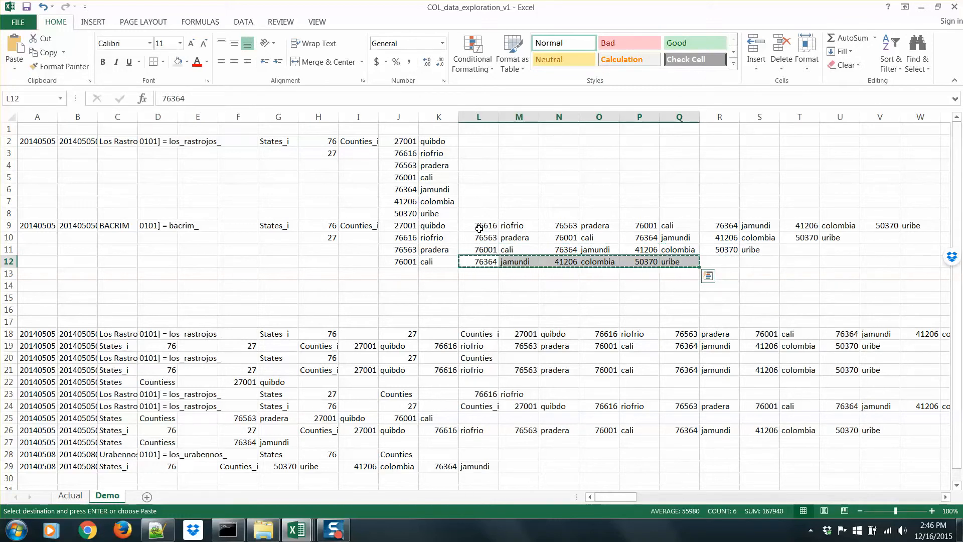
key(Left)
key(Left)
key(Down)
key(ctrl+v)
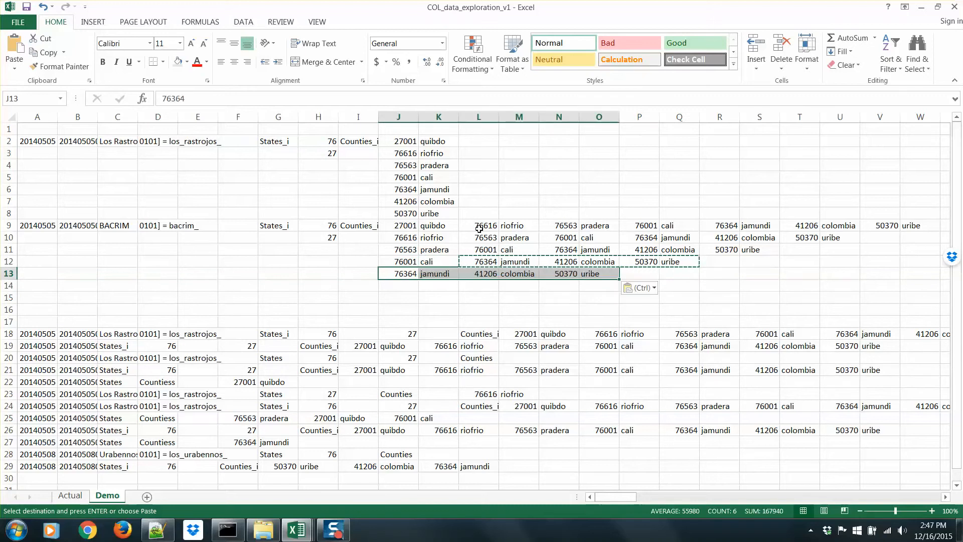
Step: Copy the counties L13:O13, 41206 colombia and 50370 uribe, into row 14 from J14
key(Right)
key(Right)
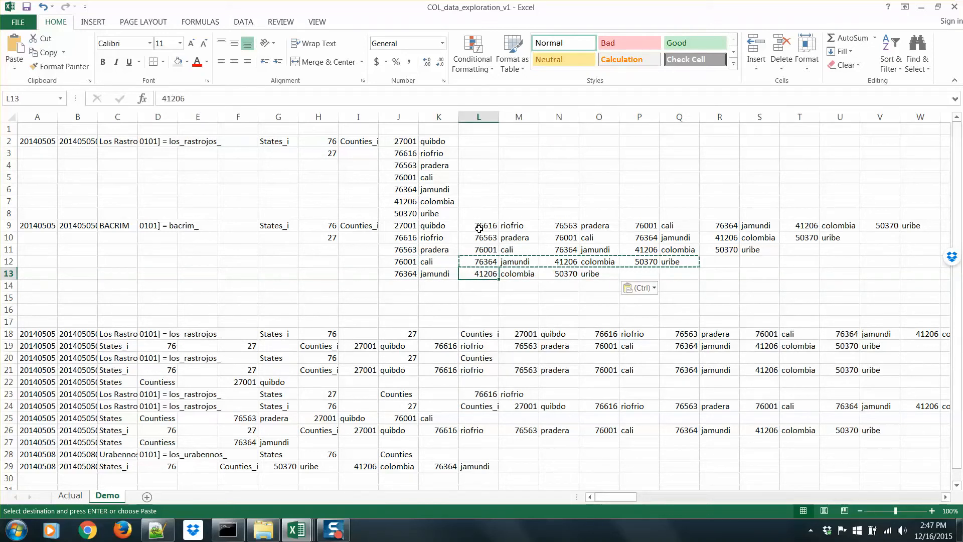
key(ctrl+shift+Right)
key(ctrl+shift+Right)
key(ctrl+shift+Left)
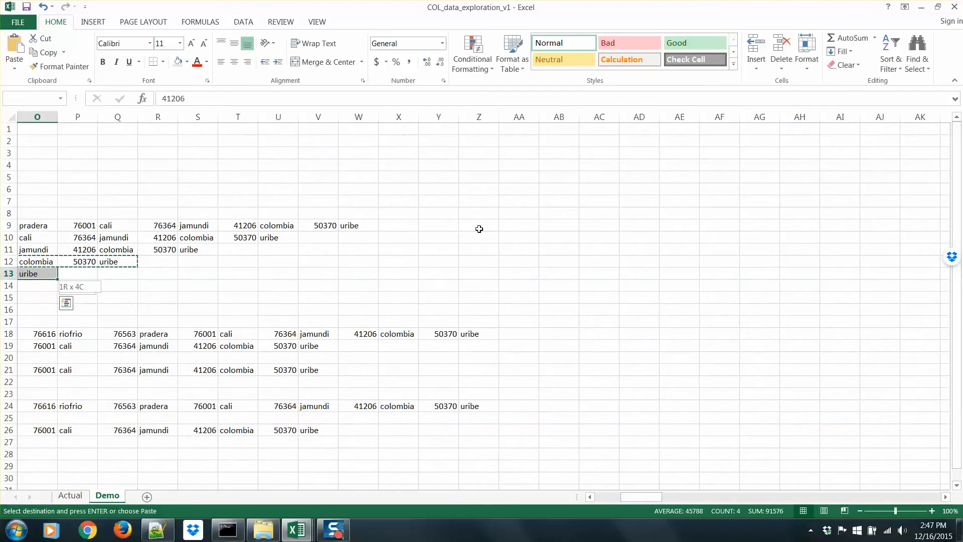
key(ctrl+shift+Left)
key(ctrl+shift+Right)
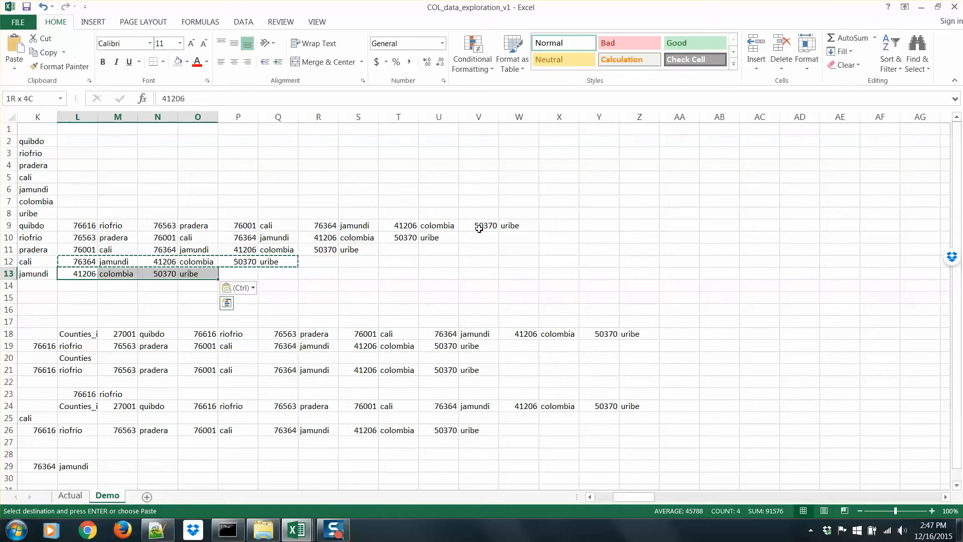
key(ctrl+c)
key(Down)
key(Left)
key(Left)
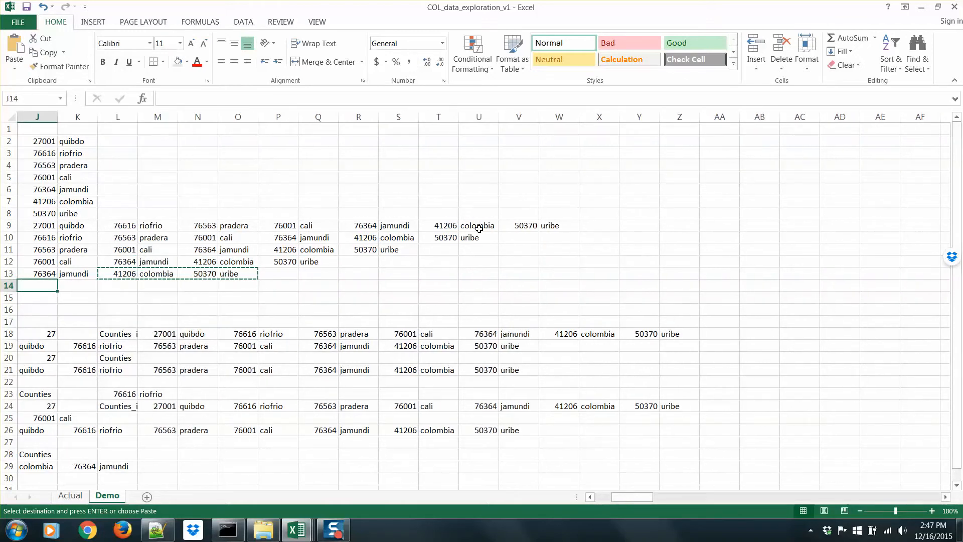
key(ctrl+v)
Step: Copy the last county code and name, 50370 uribe, from L14:M14 into J15:K15
key(Right)
key(Right)
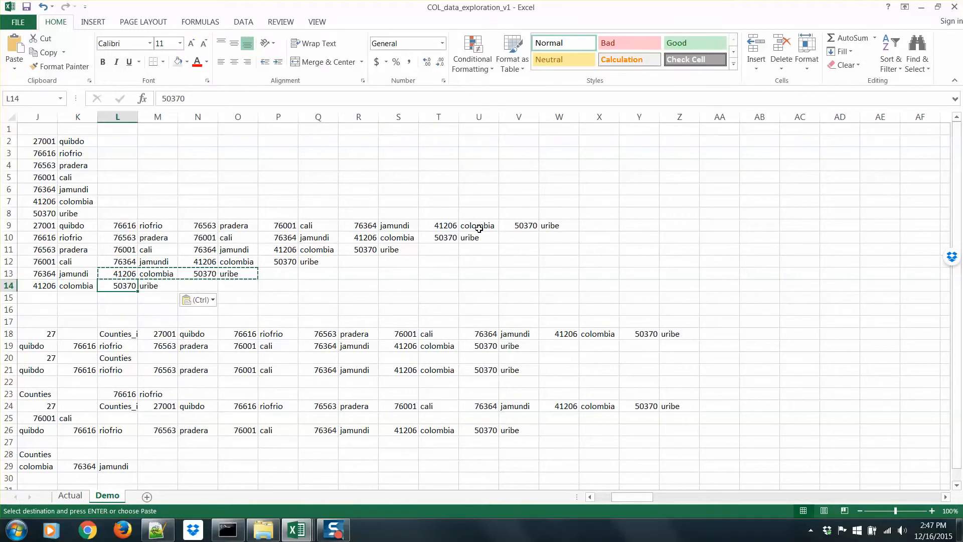
key(shift+Right)
key(ctrl+c)
key(Left)
key(Left)
key(Down)
key(ctrl+v)
Step: Delete the leftover county cells L9:W15, shifting the remaining cells left
scroll(484, 228, right, 3)
scroll(479, 227, left, 6)
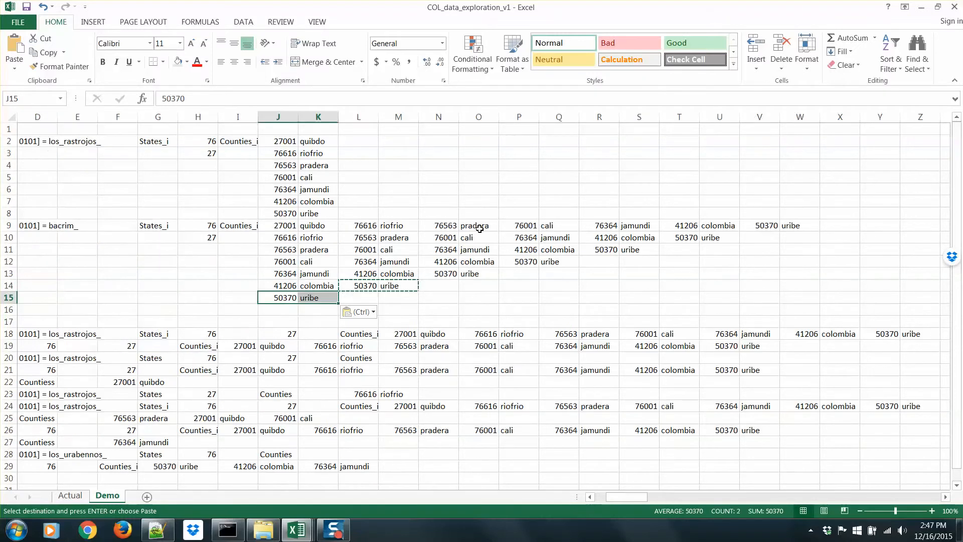
drag(365, 229, 791, 292)
right_click(741, 290)
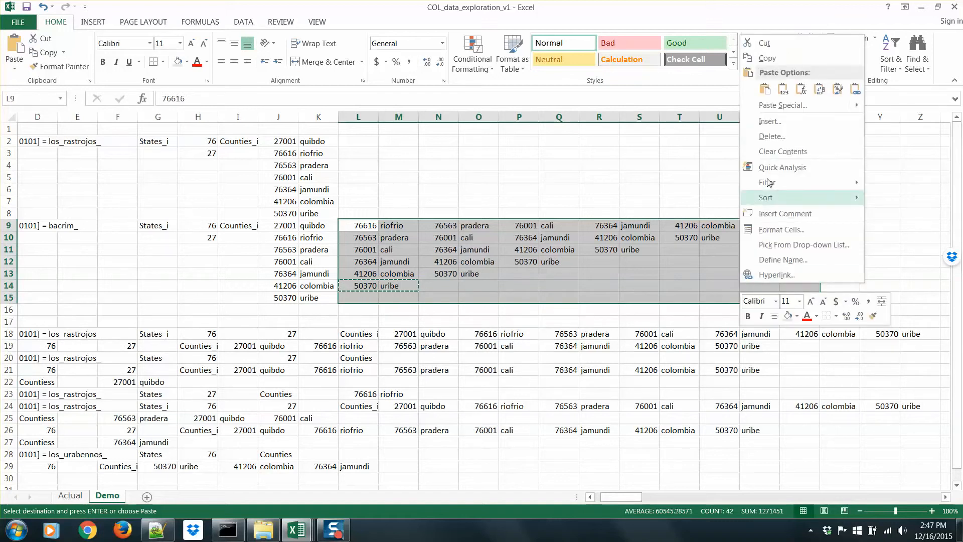
click(780, 145)
click(742, 116)
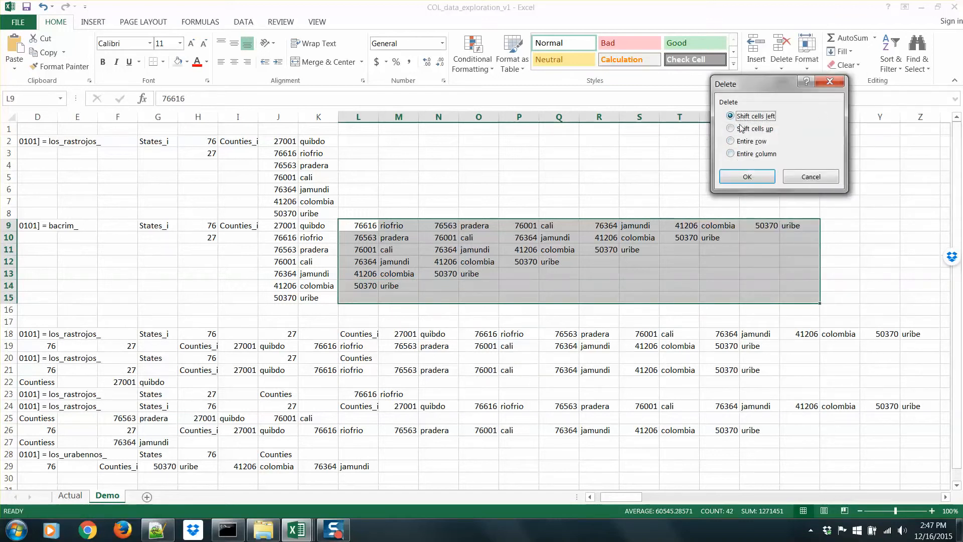
click(747, 176)
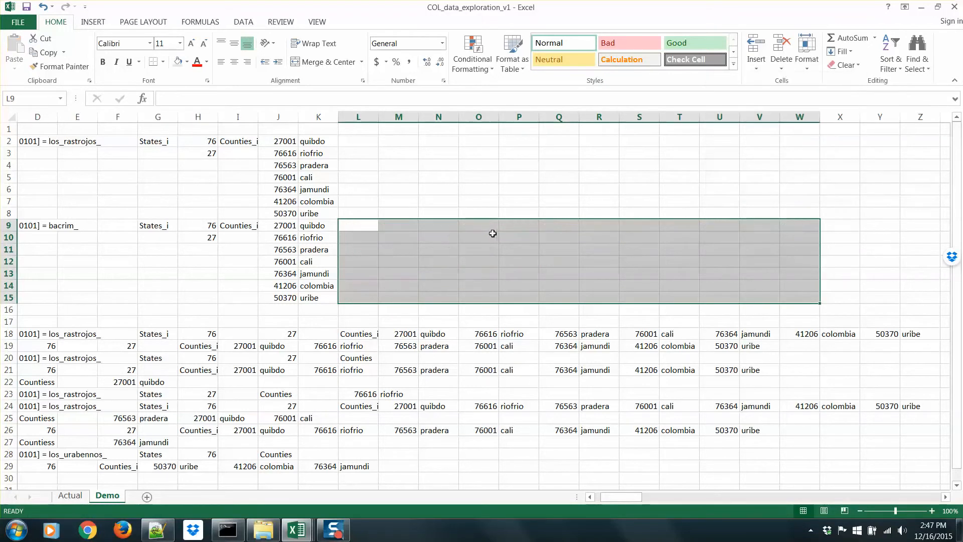
Step: Fill the first record's cells A2:E2 down through row 8 as copied cells instead of a series
click(203, 253)
scroll(203, 252, right, 4)
scroll(209, 254, left, 5)
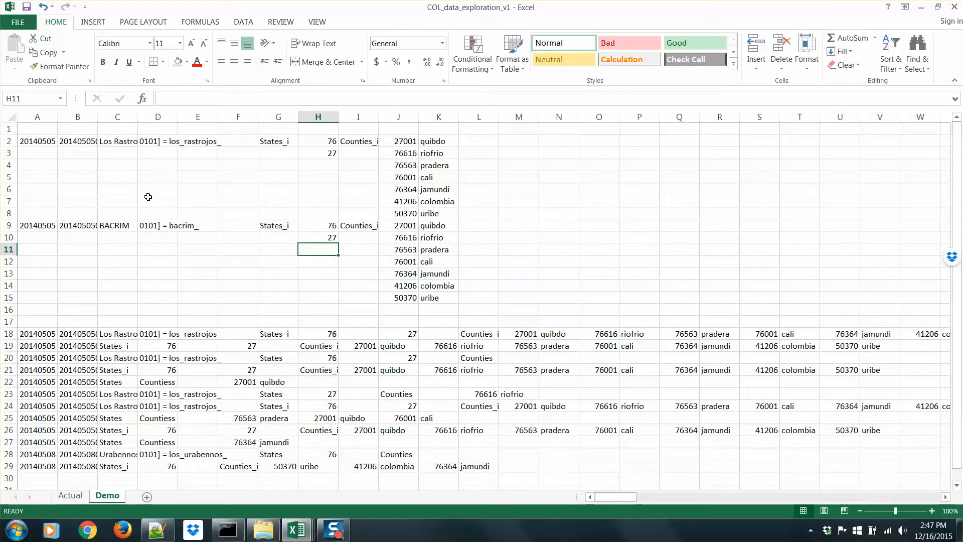
click(103, 140)
click(55, 144)
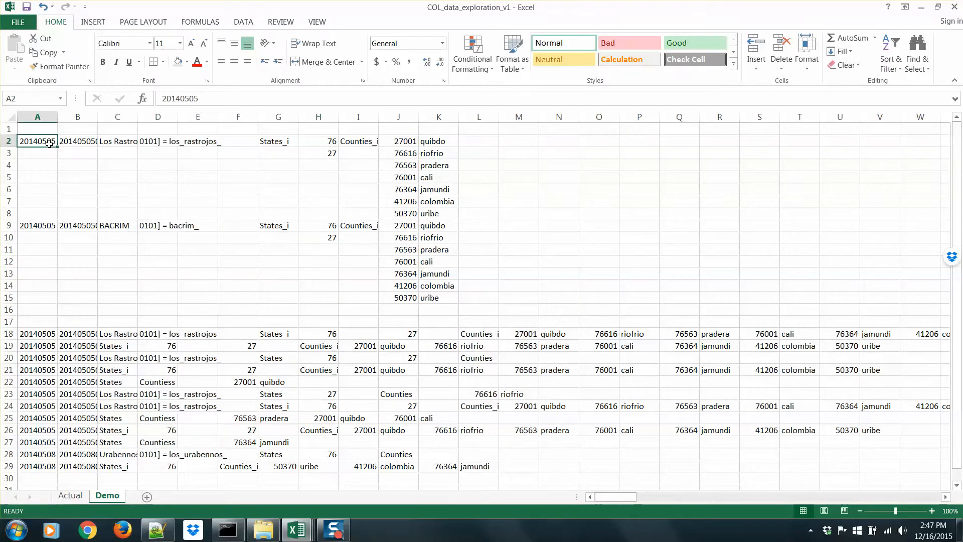
drag(56, 142, 218, 146)
click(44, 142)
drag(44, 142, 214, 145)
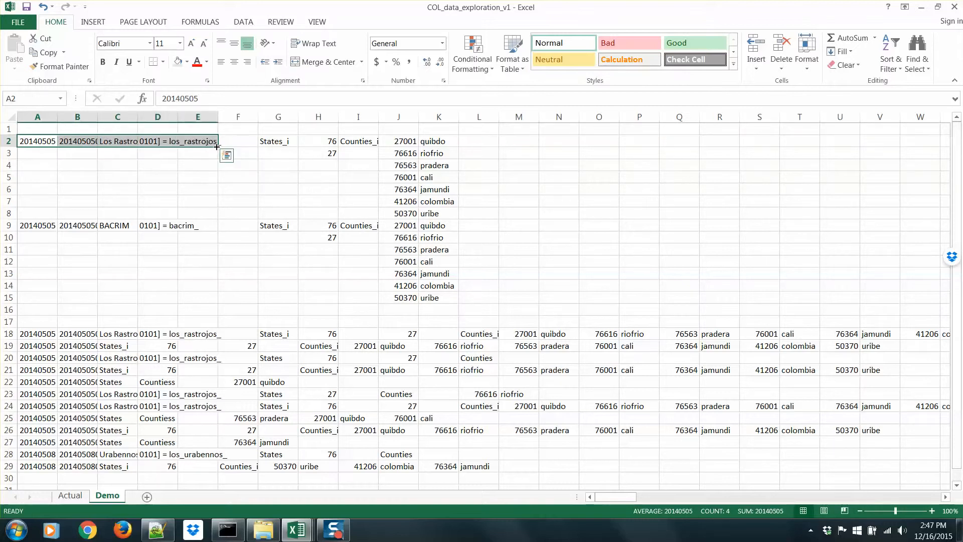
drag(217, 148, 218, 148)
drag(219, 146, 216, 217)
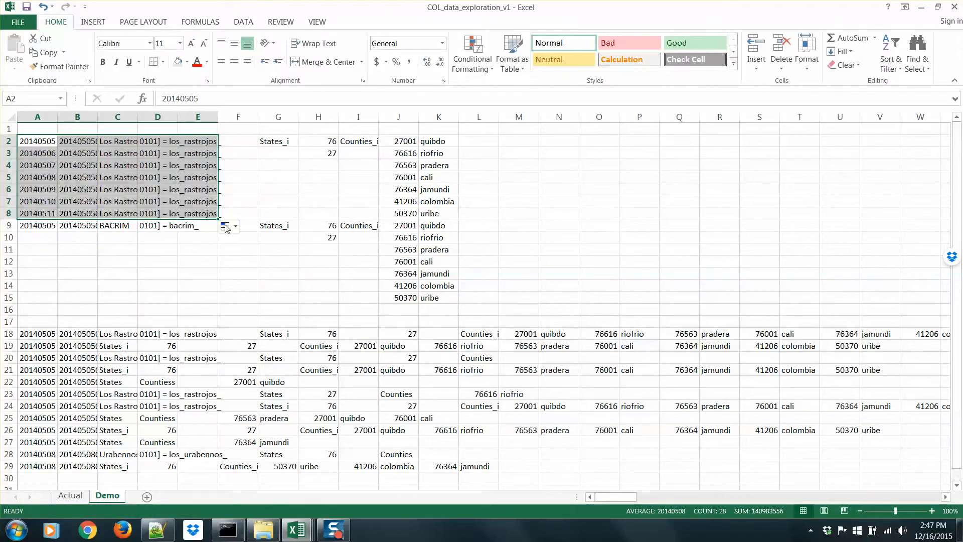
click(226, 226)
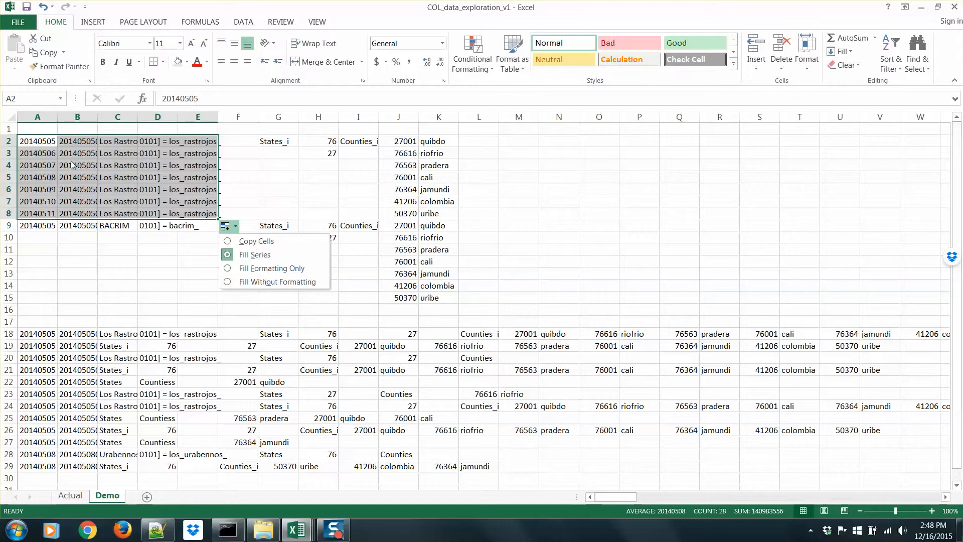
click(261, 245)
click(47, 140)
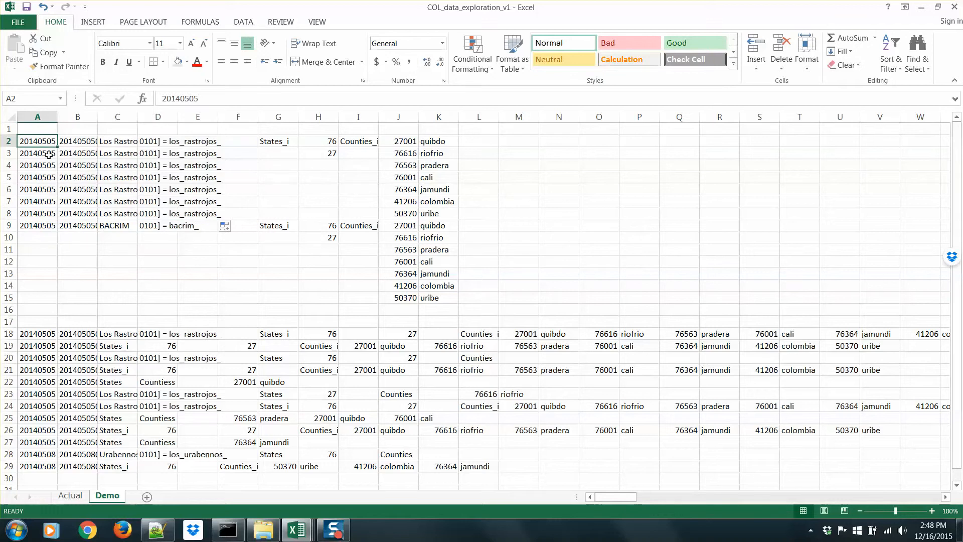
Step: Fill the BACRIM record's cells A9:E9 down through row 15 as identical copies
click(269, 225)
click(117, 225)
click(46, 224)
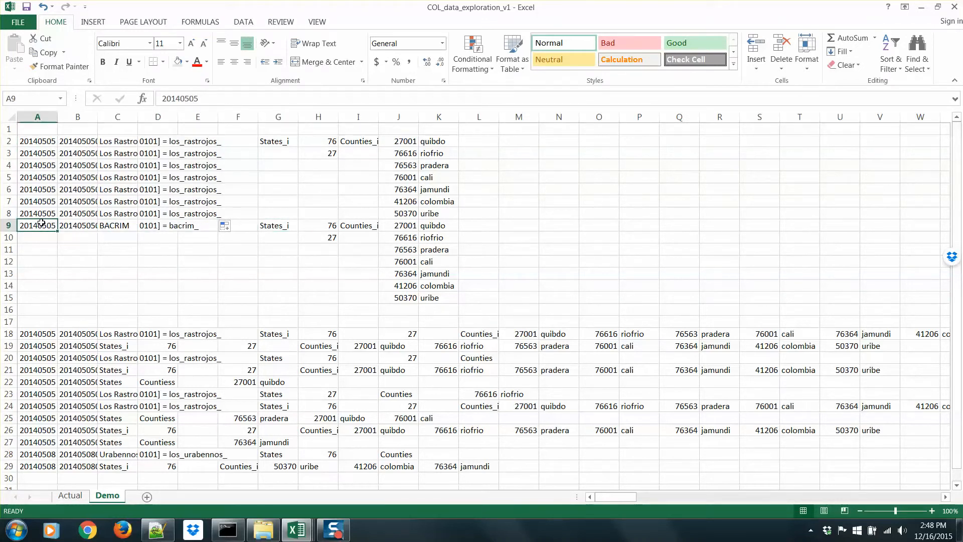
drag(45, 226, 213, 299)
click(225, 310)
click(236, 325)
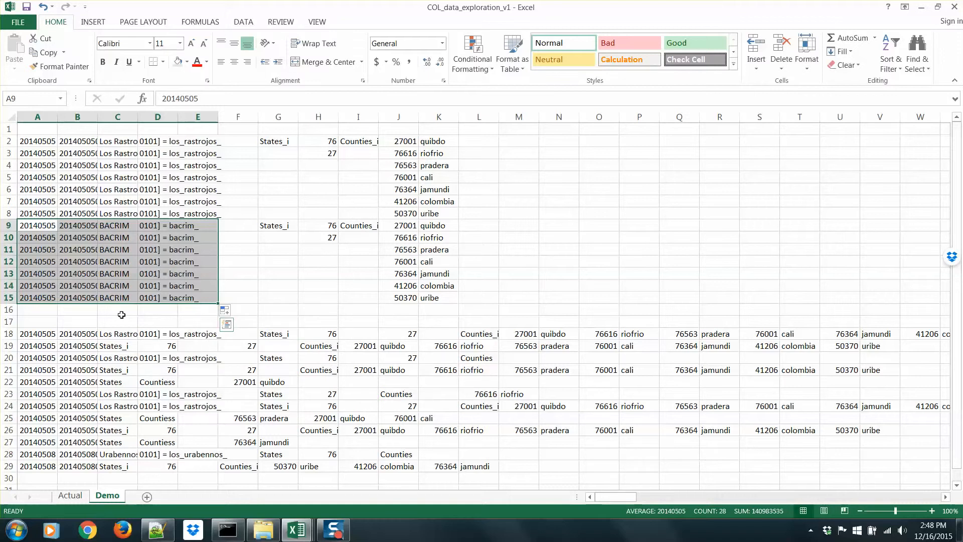
Step: Delete the empty rows 16 and 17 beneath the BACRIM record
click(13, 309)
drag(13, 310, 13, 322)
right_click(49, 320)
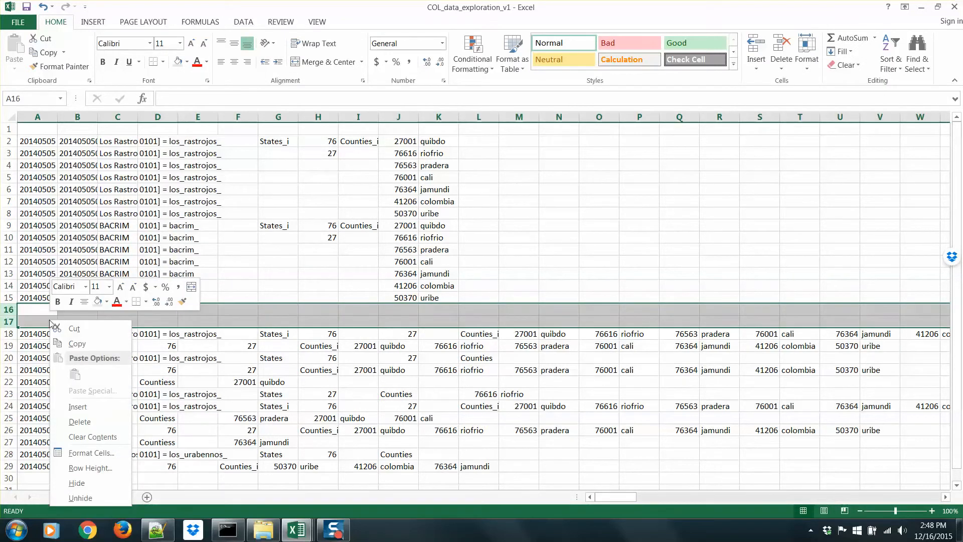
click(79, 422)
click(168, 332)
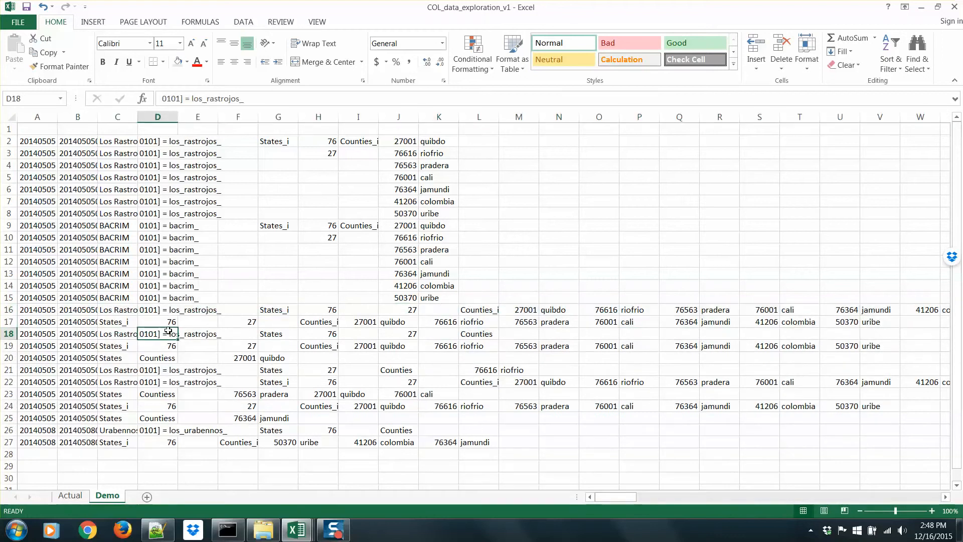
click(275, 310)
click(355, 310)
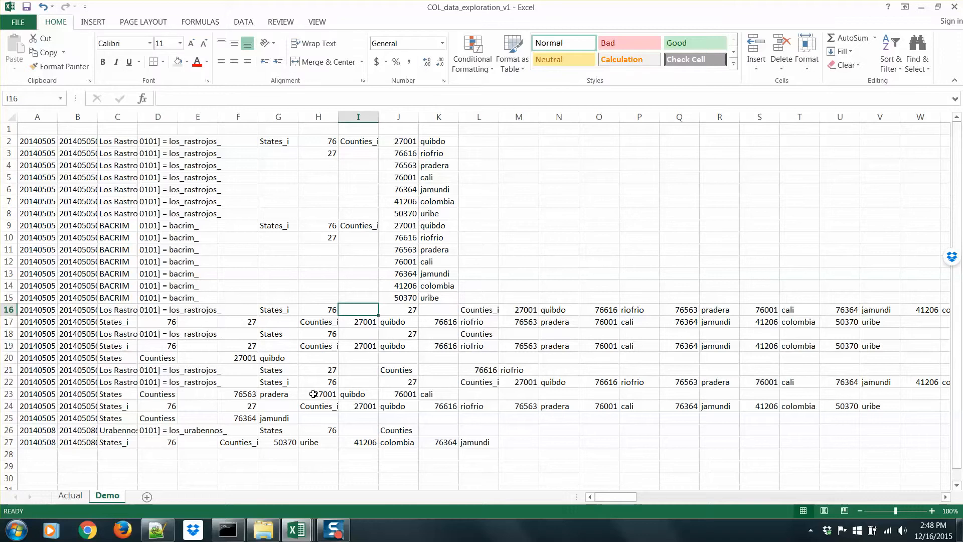
Step: Switch to the Data_exploration_v1 copy workbook and examine Sheet1's column layout from date through county name
mouse_move(296, 530)
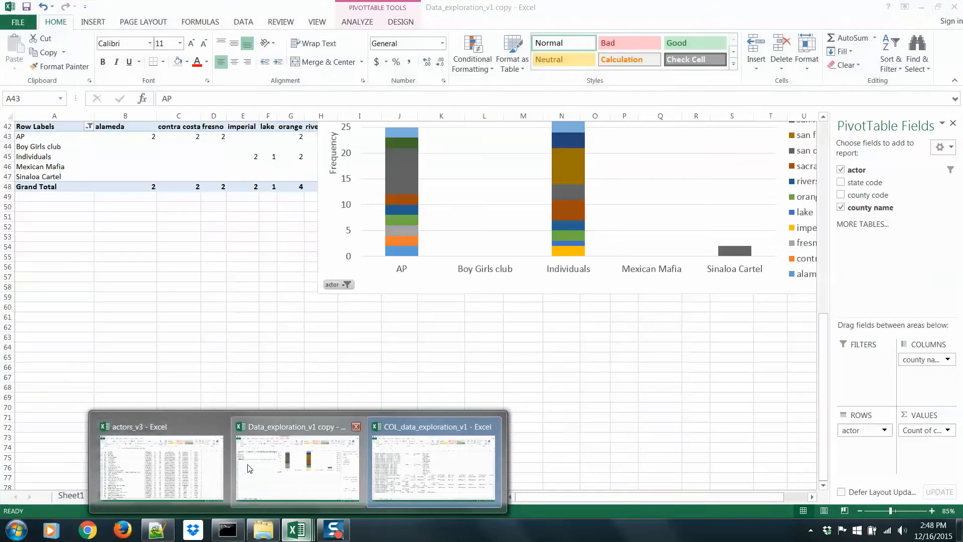
click(249, 468)
click(112, 497)
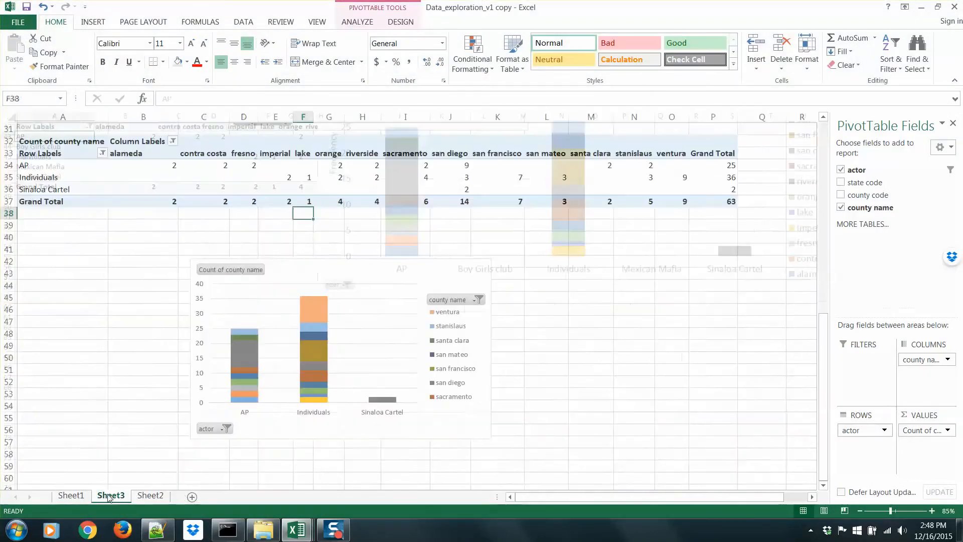
click(78, 497)
click(181, 336)
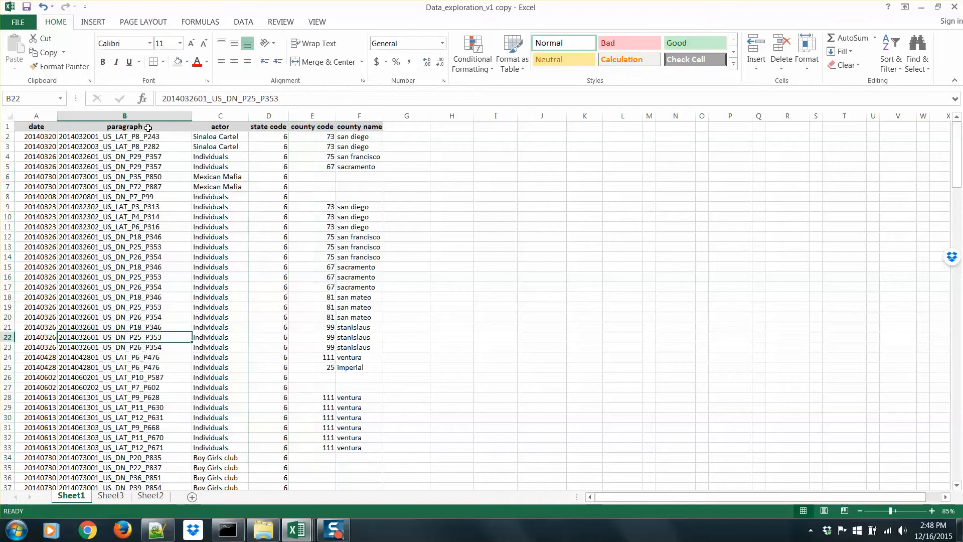
click(36, 116)
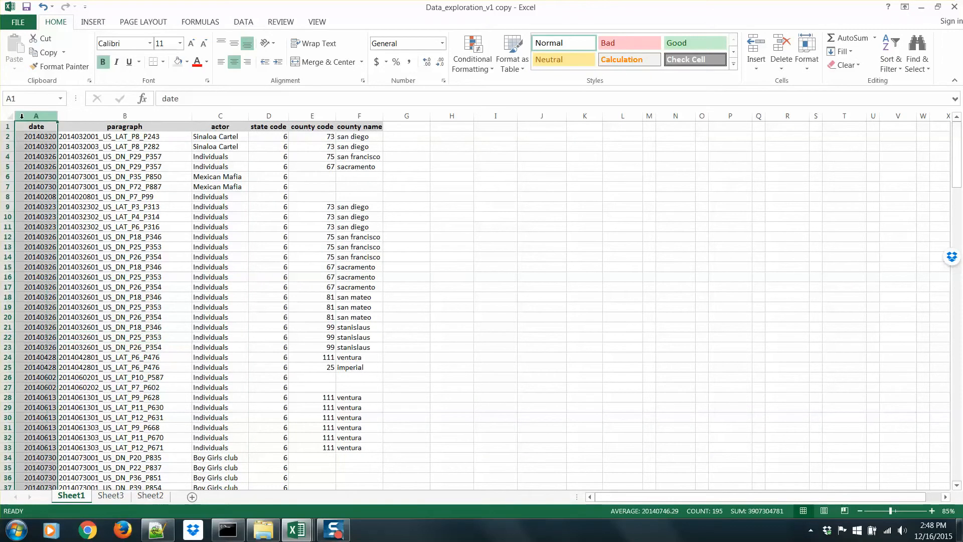
click(64, 116)
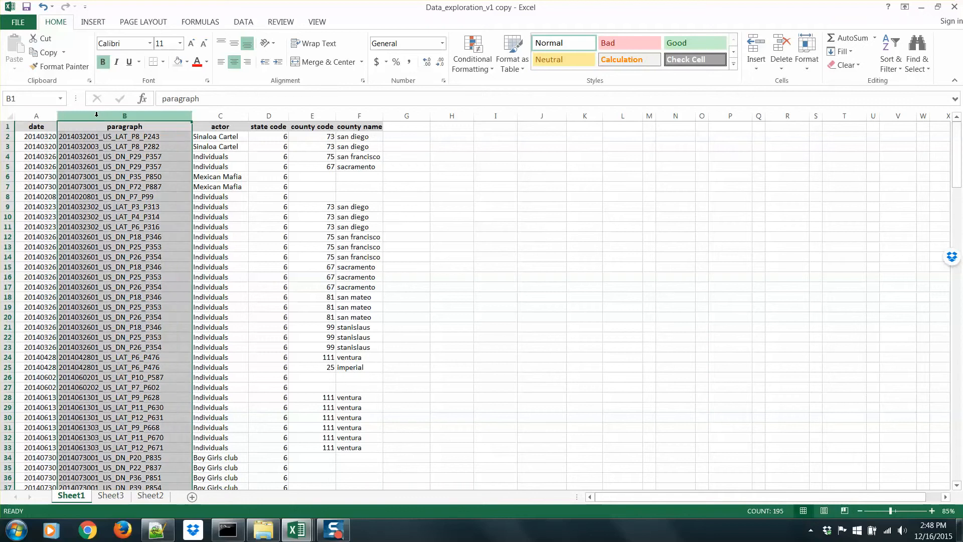
click(212, 116)
click(269, 116)
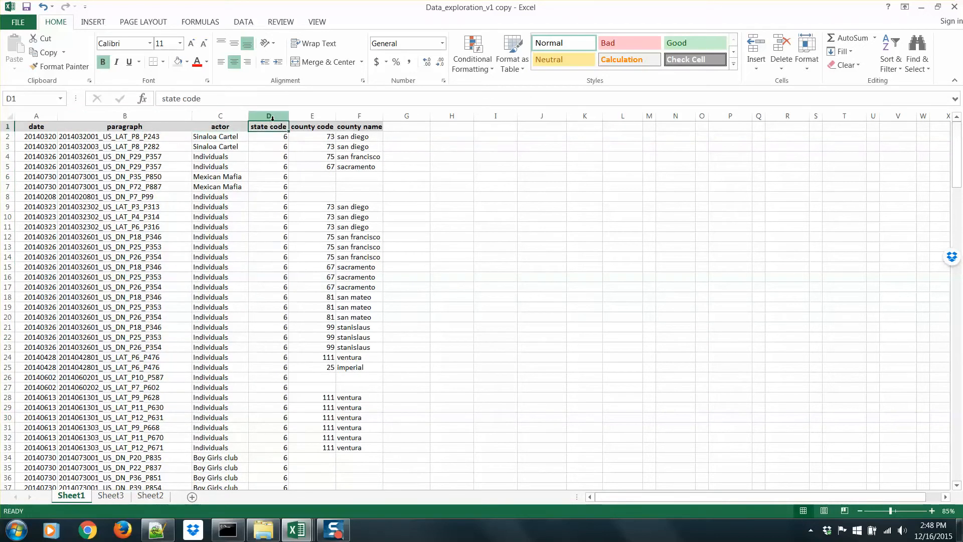
click(305, 116)
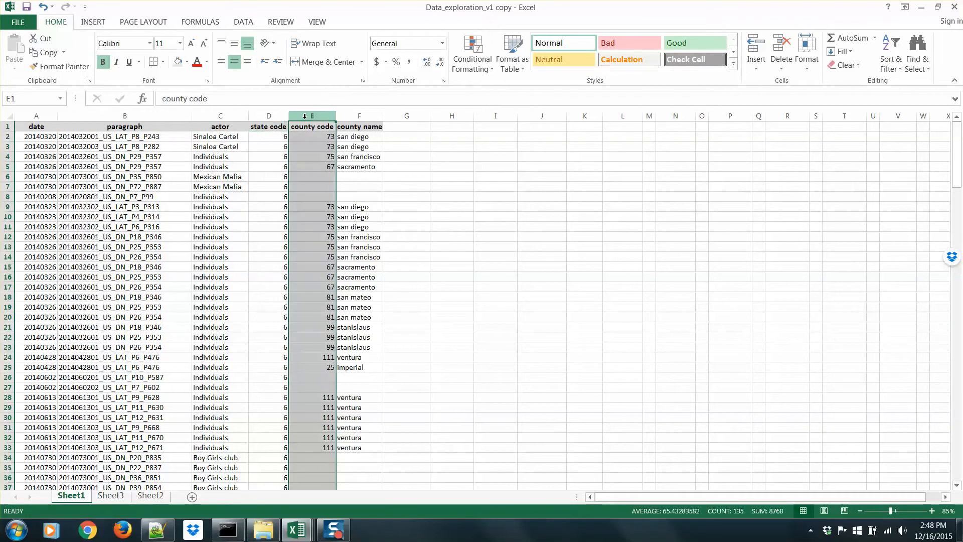
click(358, 115)
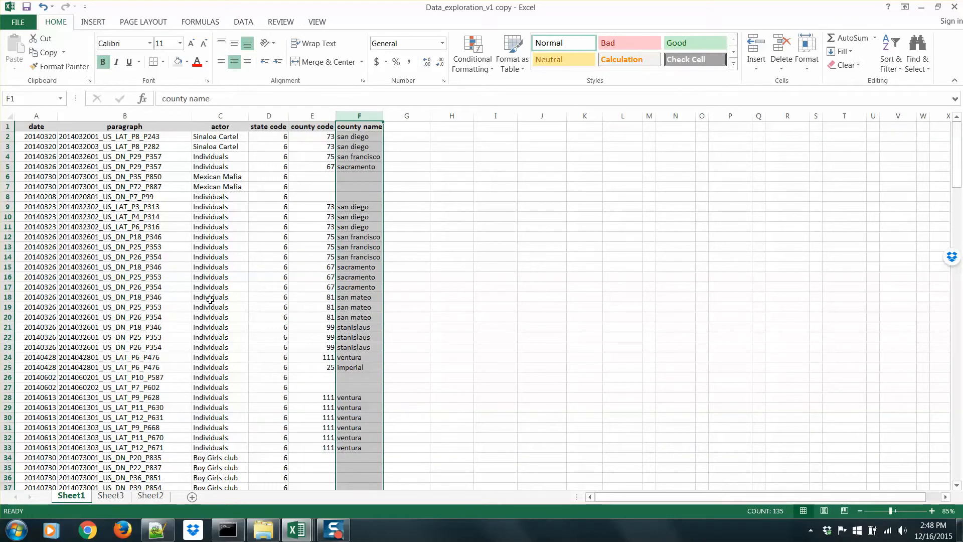
Step: Look through the pivot tables and charts on Sheet2 and Sheet3, ending back on Sheet1
click(147, 487)
click(151, 496)
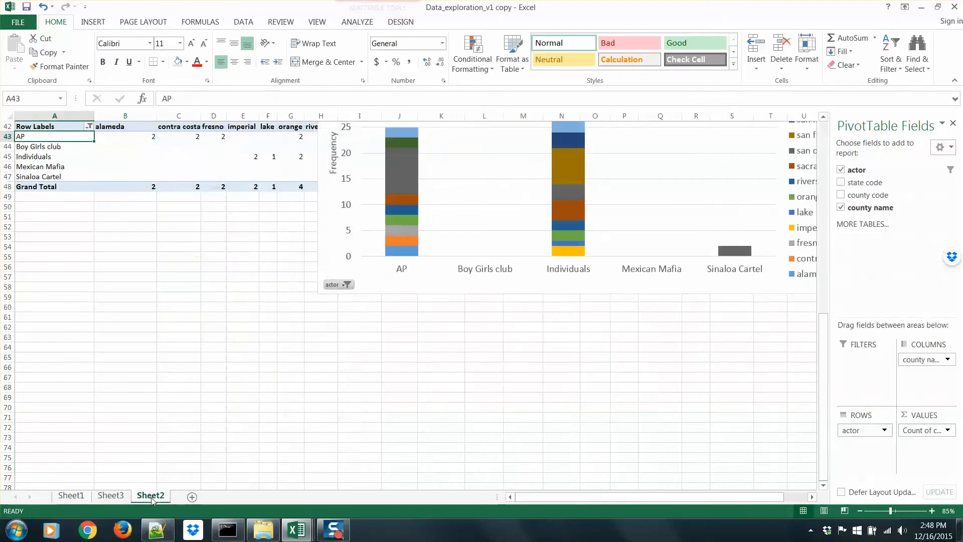
click(123, 497)
click(71, 496)
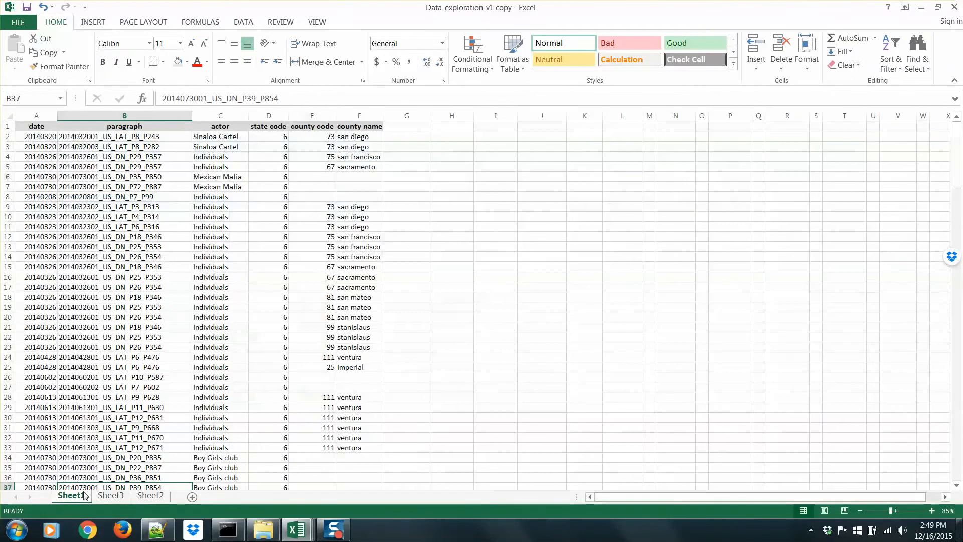
Step: Return to the COL_data_exploration_v1 workbook and clear the contents of the unprocessed rows 16 through 27 on the Demo sheet
mouse_move(296, 527)
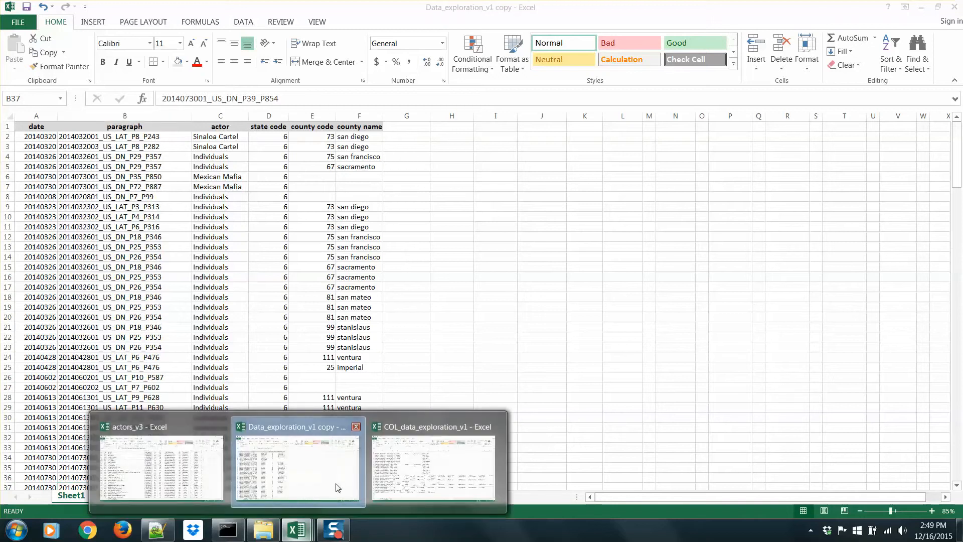
click(401, 470)
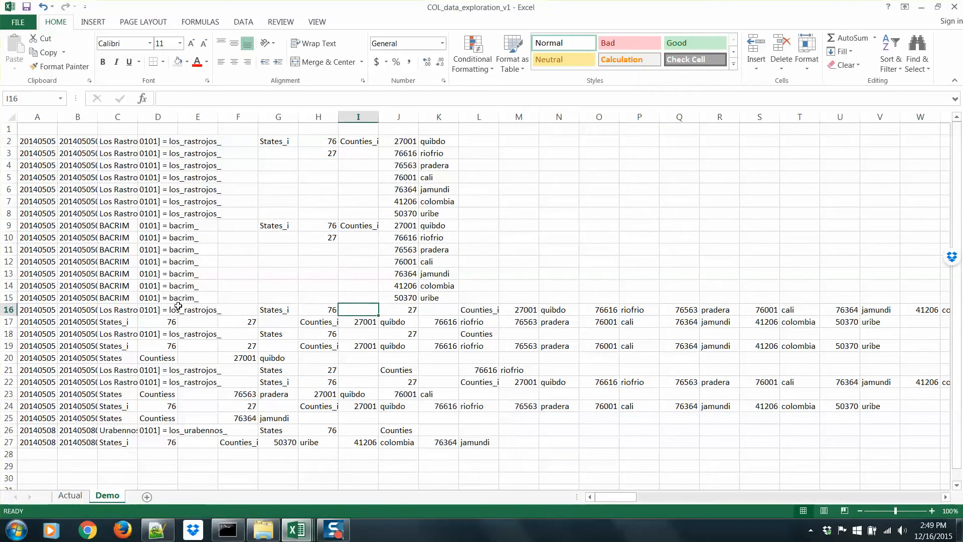
click(39, 309)
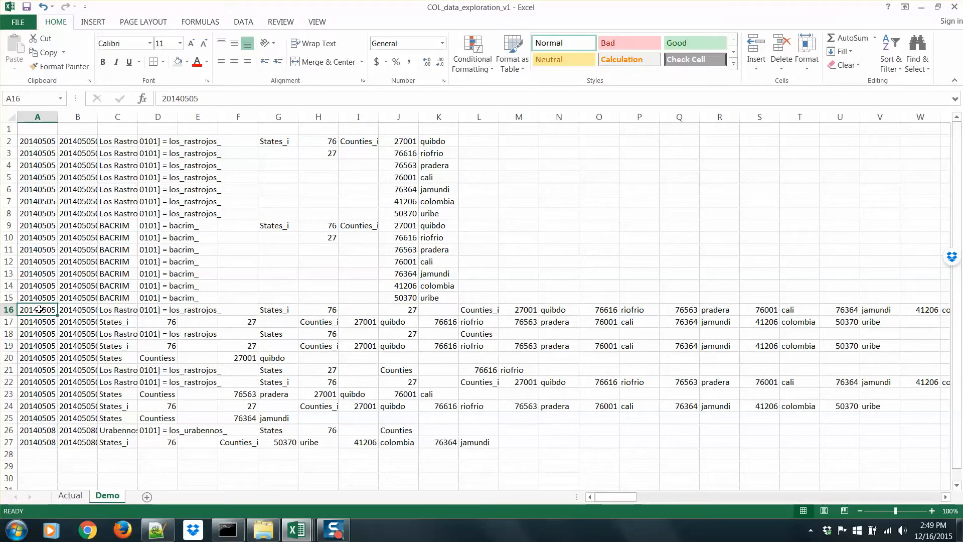
drag(39, 310, 39, 345)
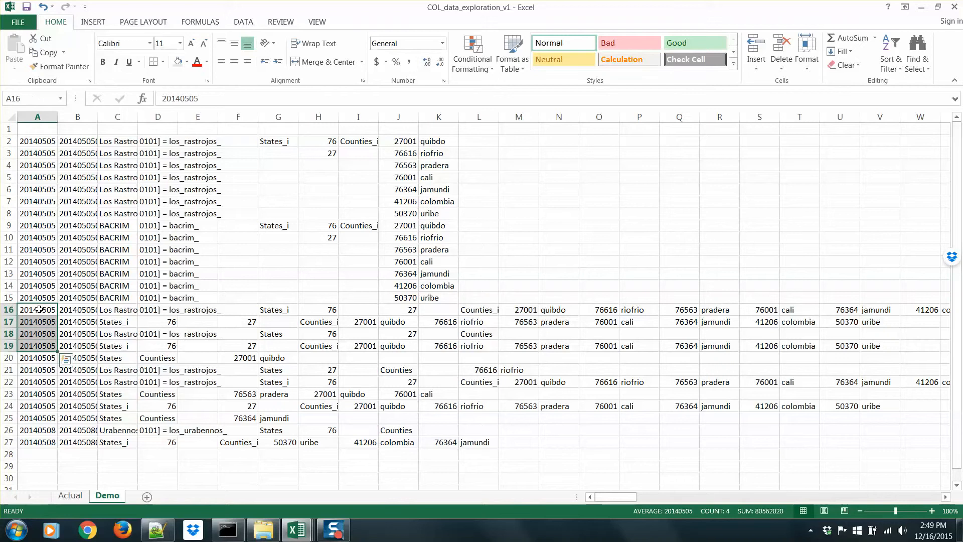
click(9, 309)
drag(9, 310, 8, 444)
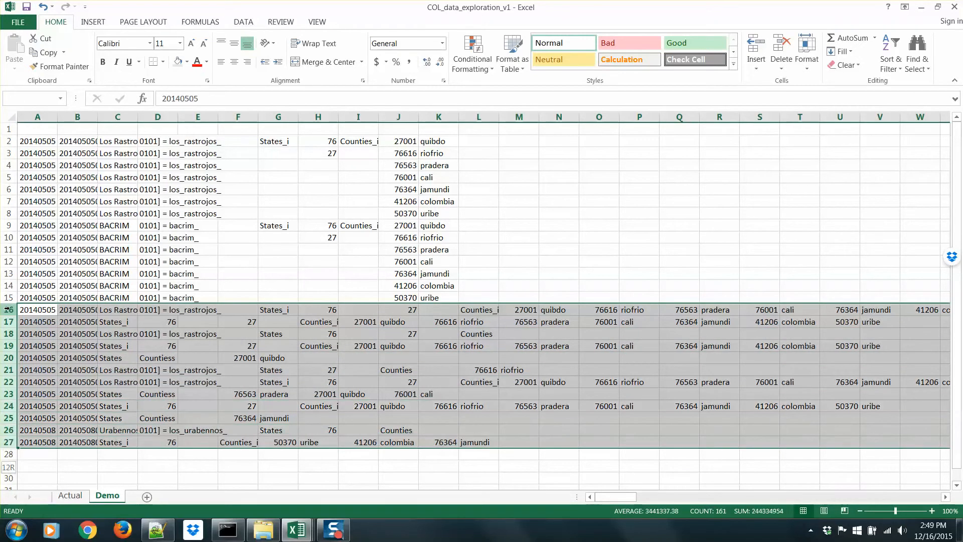
right_click(70, 382)
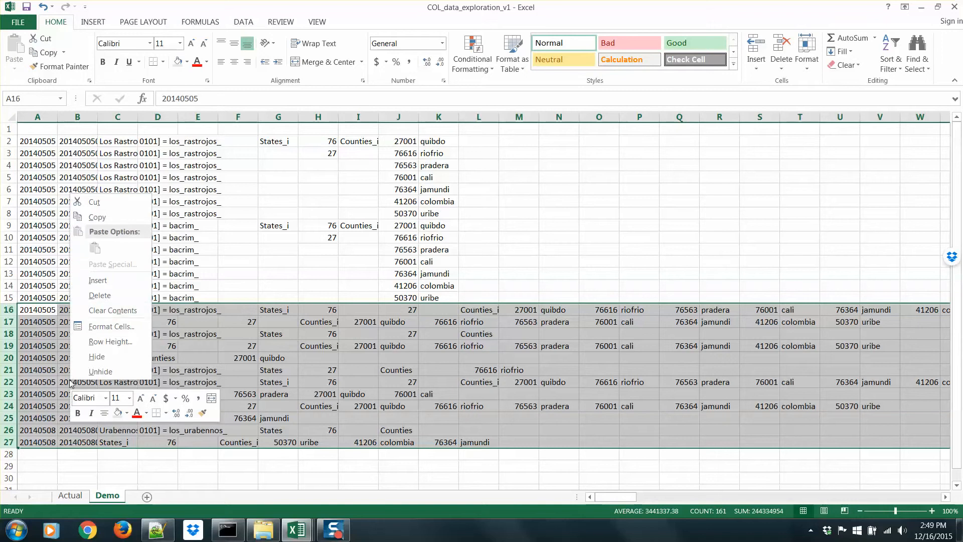
click(103, 311)
click(155, 330)
scroll(143, 321, down, 3)
scroll(135, 313, up, 3)
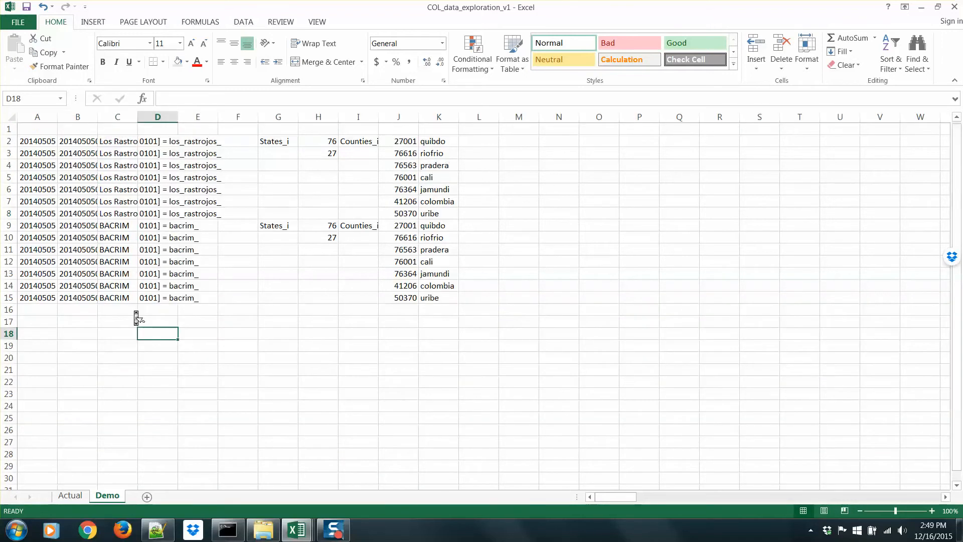
Step: Delete column D, which holds the "0101] =" actor codes
click(123, 141)
click(54, 142)
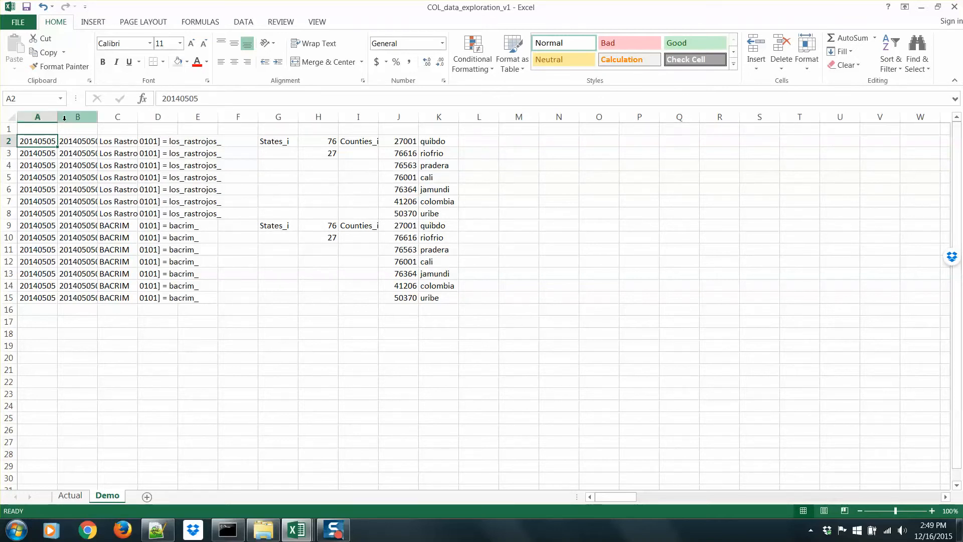
click(78, 117)
click(119, 117)
click(167, 117)
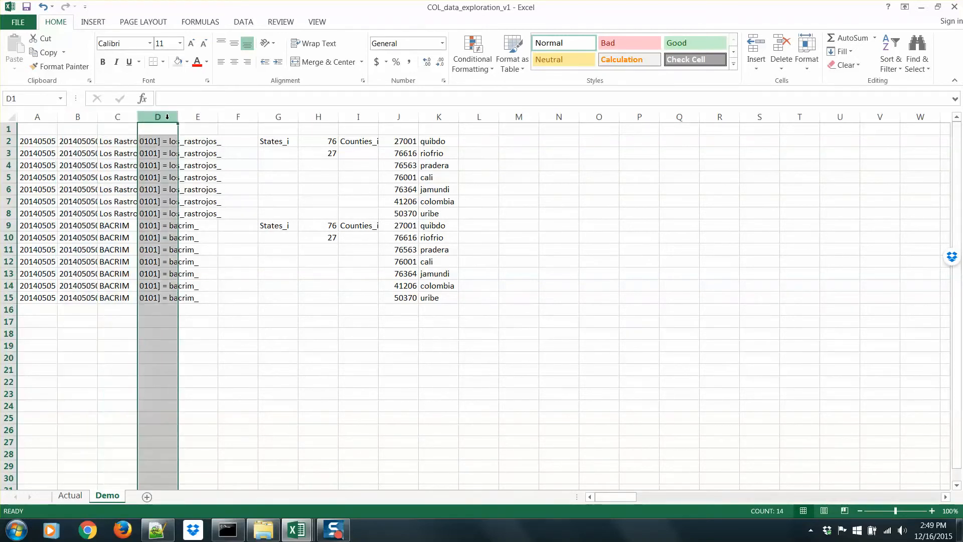
right_click(168, 119)
click(196, 221)
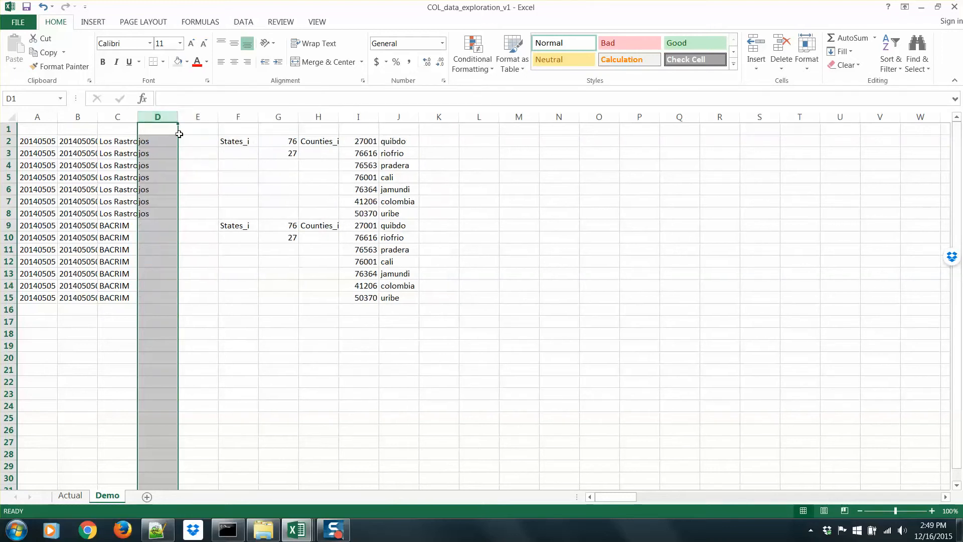
Step: Delete the two empty columns after the actor names and the States_i label column
right_click(157, 115)
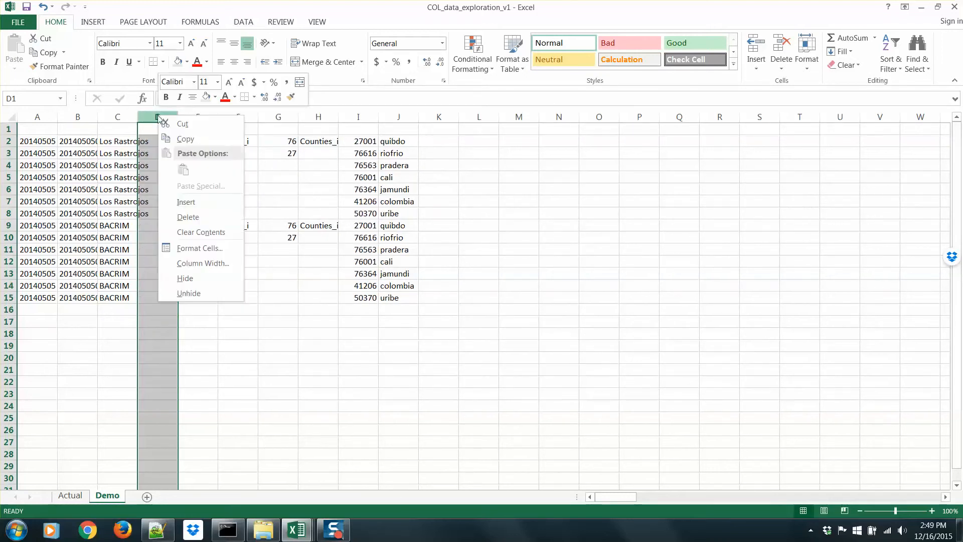
click(186, 217)
right_click(157, 116)
click(183, 224)
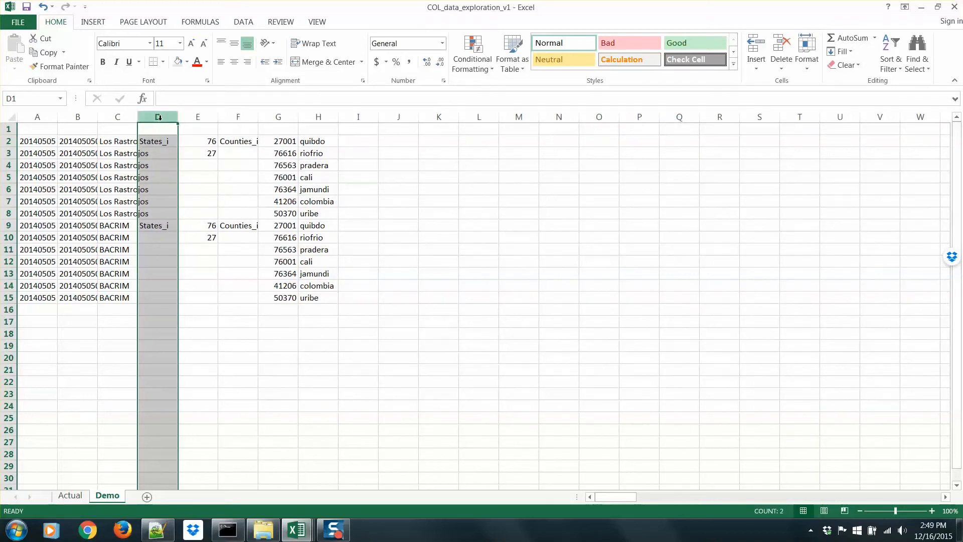
right_click(159, 117)
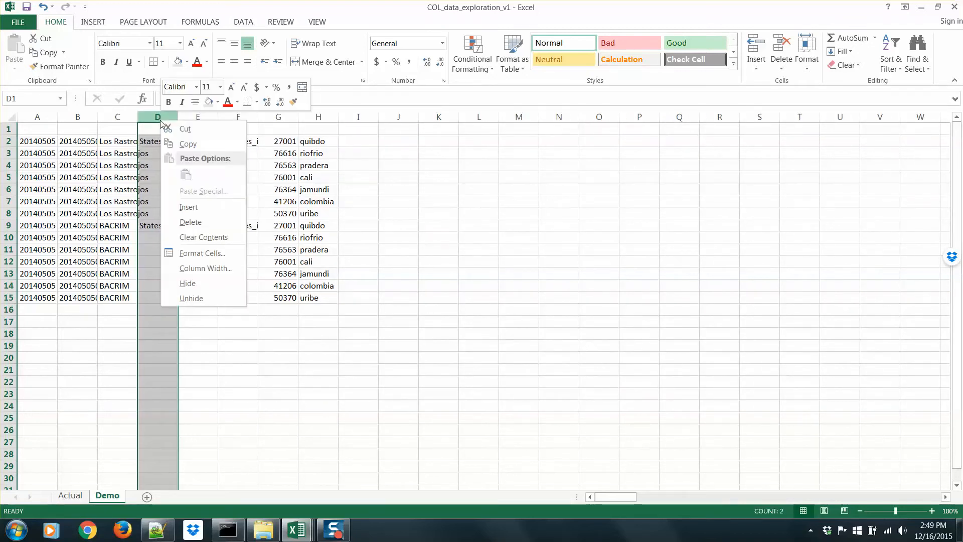
click(188, 222)
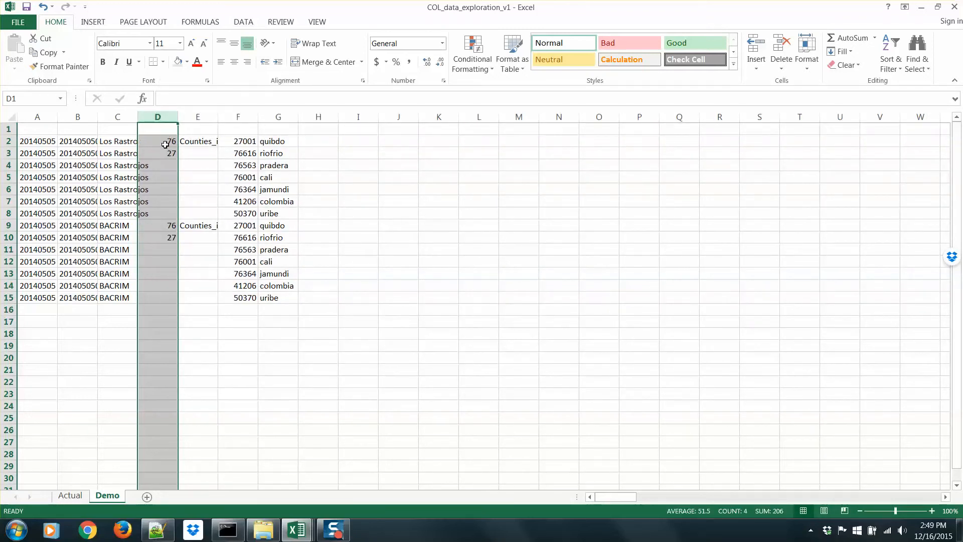
Step: Delete column E, which holds the Counties_i labels
click(197, 117)
right_click(196, 117)
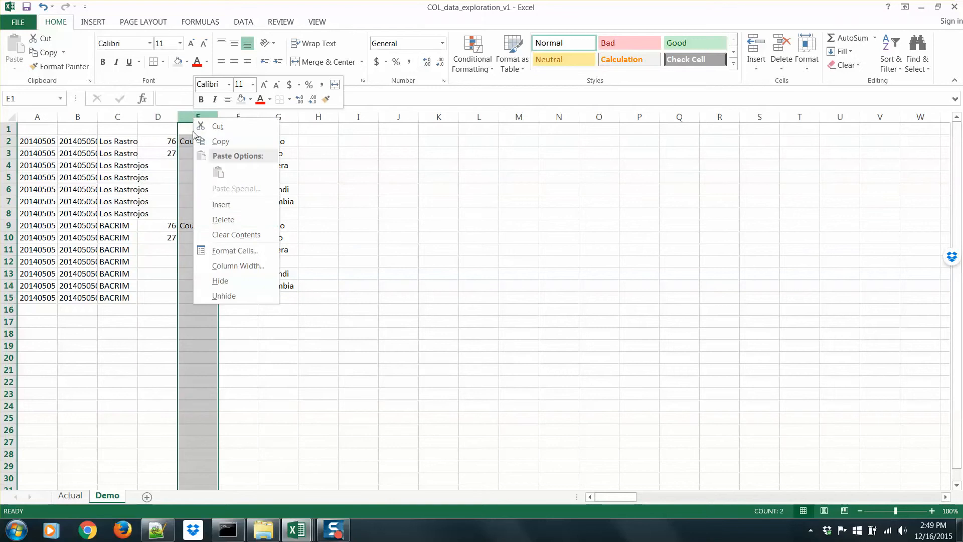
click(226, 227)
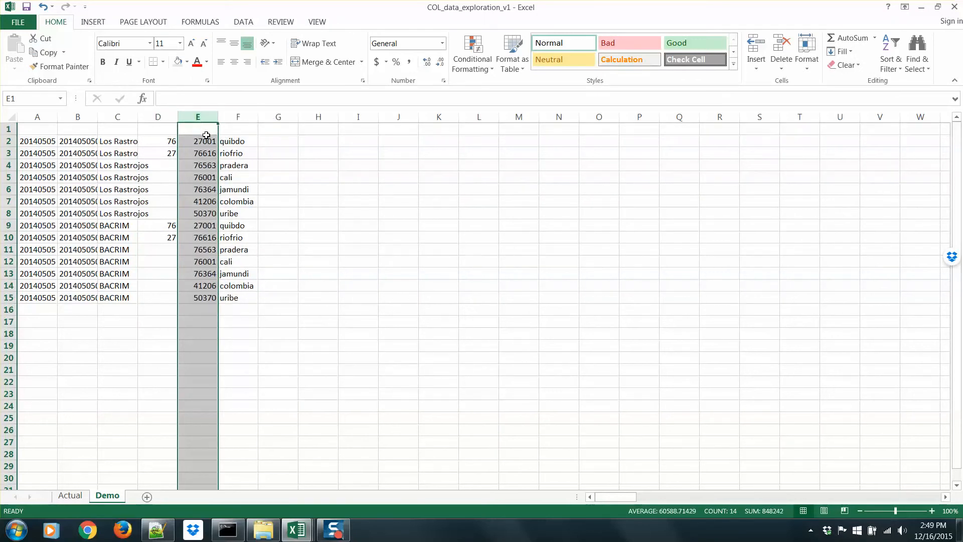
Step: Enter the headers "dates" in A1 and "paragraph" in B1
click(35, 133)
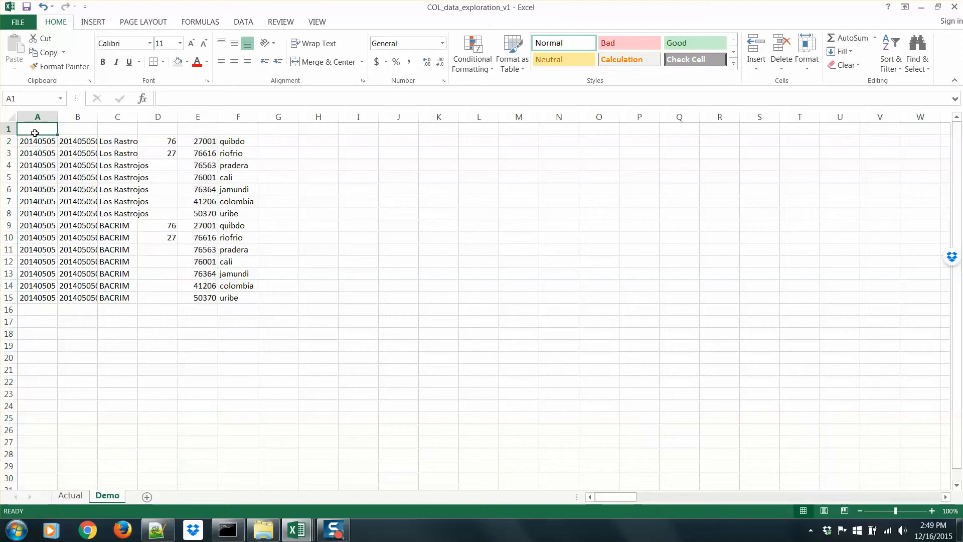
text(Daye)
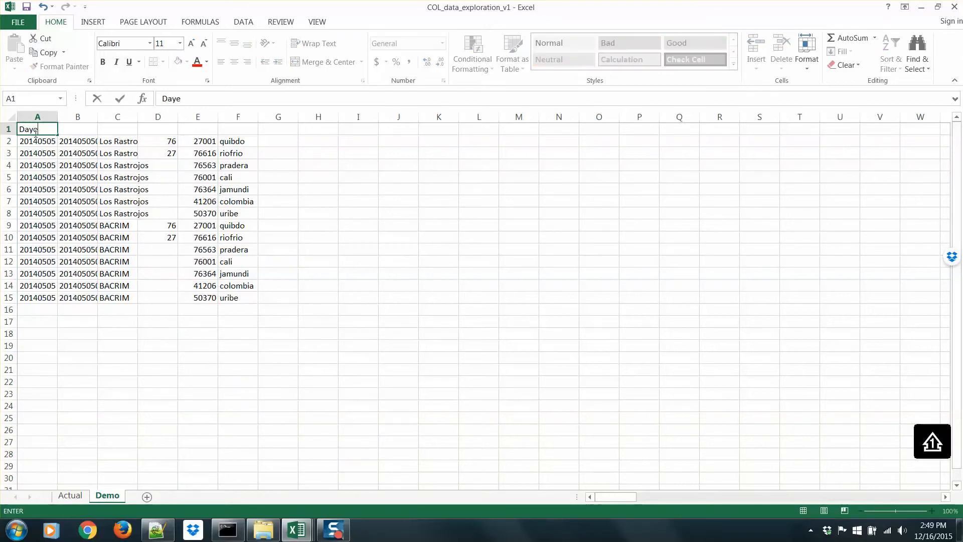
key(BackSpace)
key(BackSpace)
key(BackSpace)
text(dates)
key(Tab)
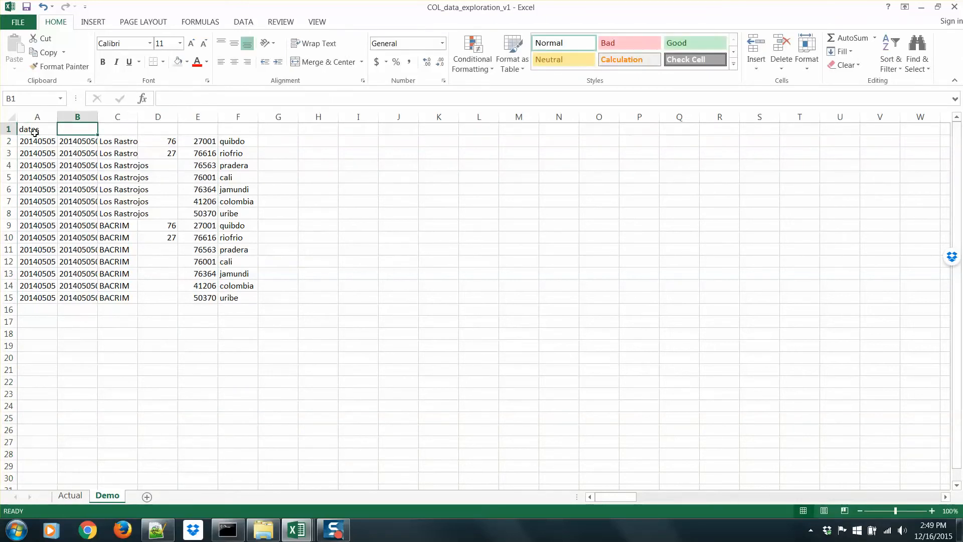
text(paragr)
text(apj)
key(Tab)
Step: Enter the headers "actor name", "state code", "county code" and "county name" in C1 through F1
text(actr)
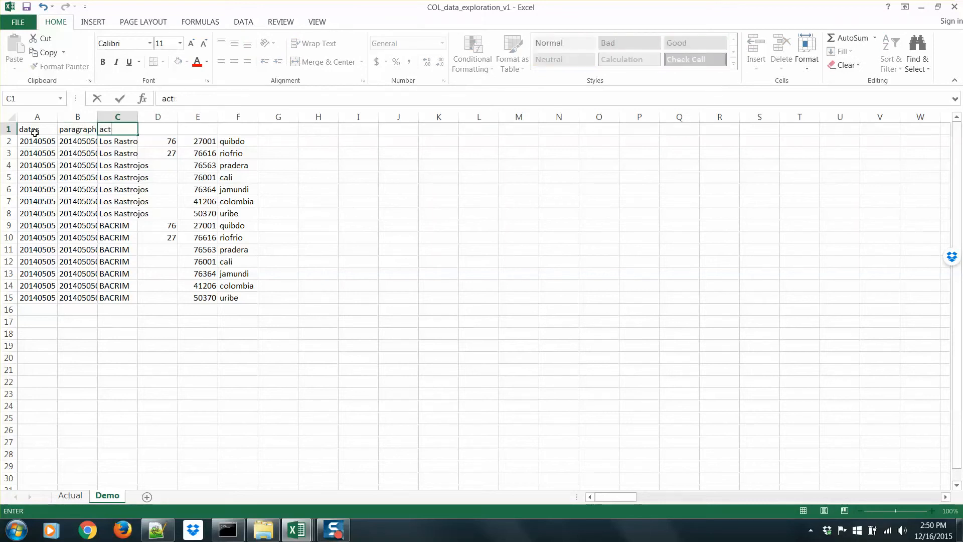
key(BackSpace)
text(or name)
key(Tab)
text(state code)
key(Tab)
text(county code)
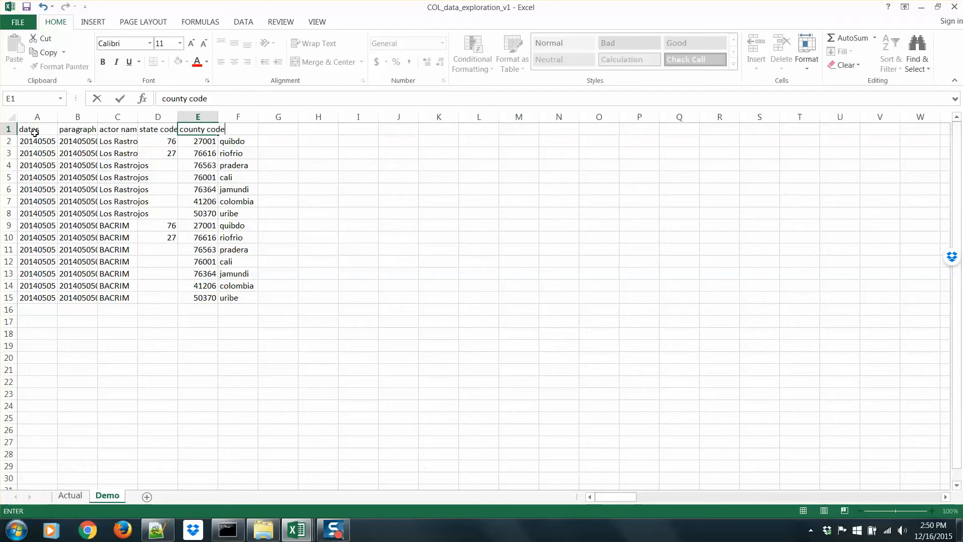
key(Tab)
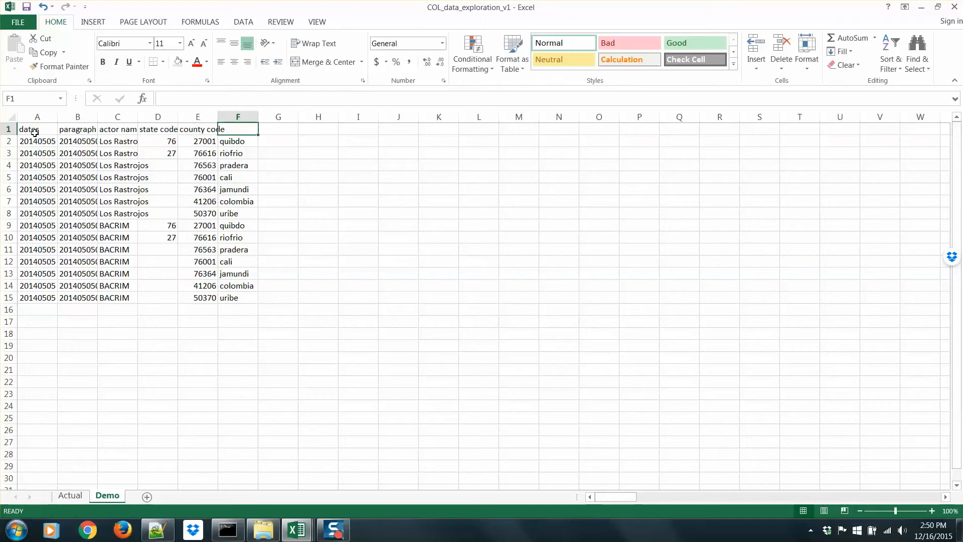
text(county name)
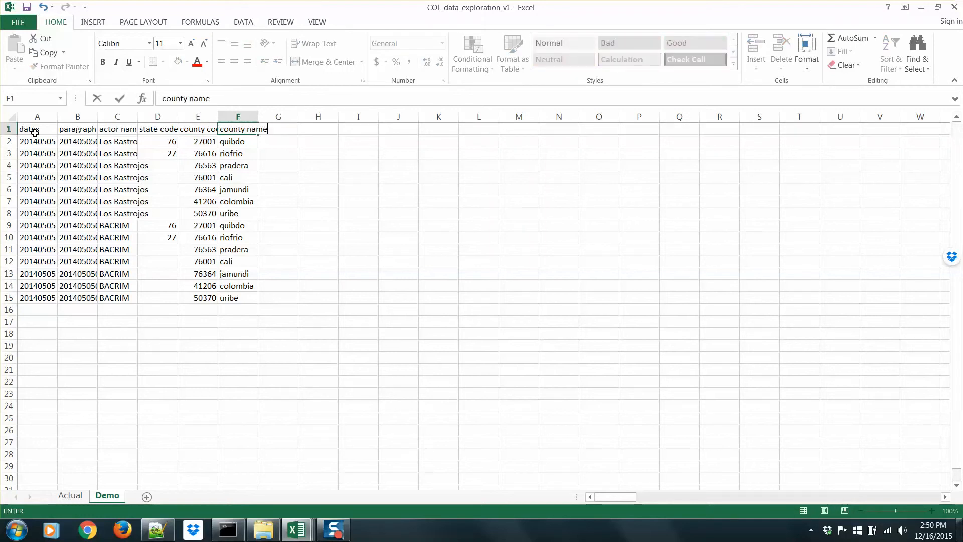
Step: Make the header cells A1 through F1 bold
click(34, 132)
drag(44, 128, 246, 129)
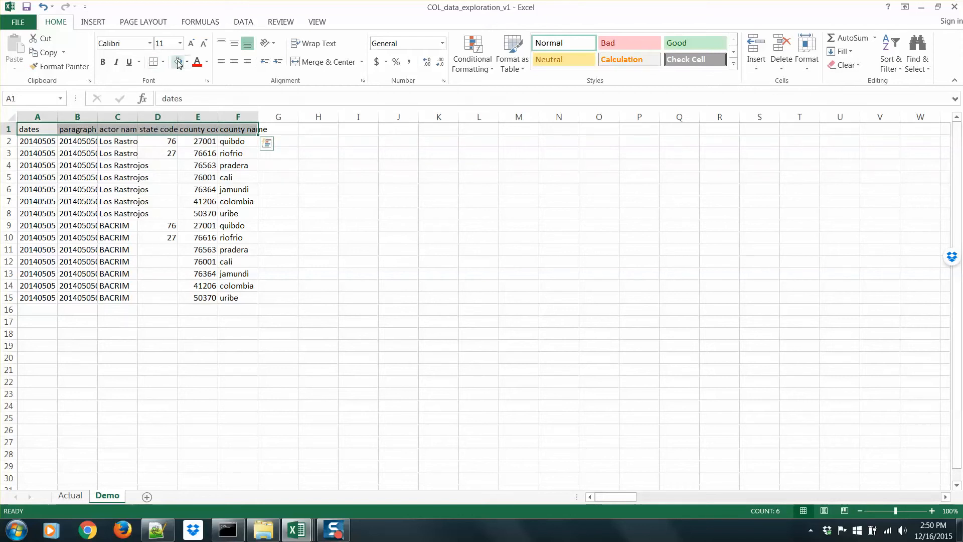
click(104, 62)
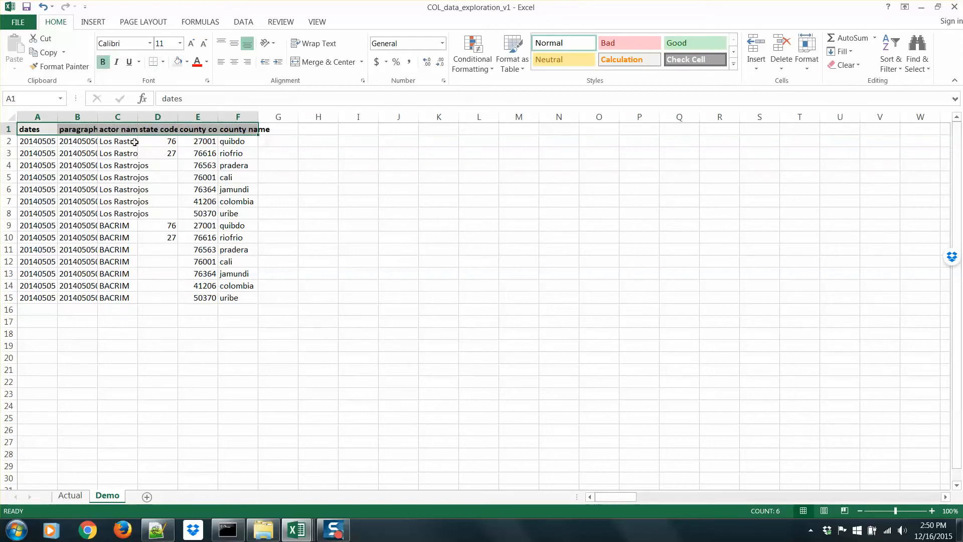
click(155, 165)
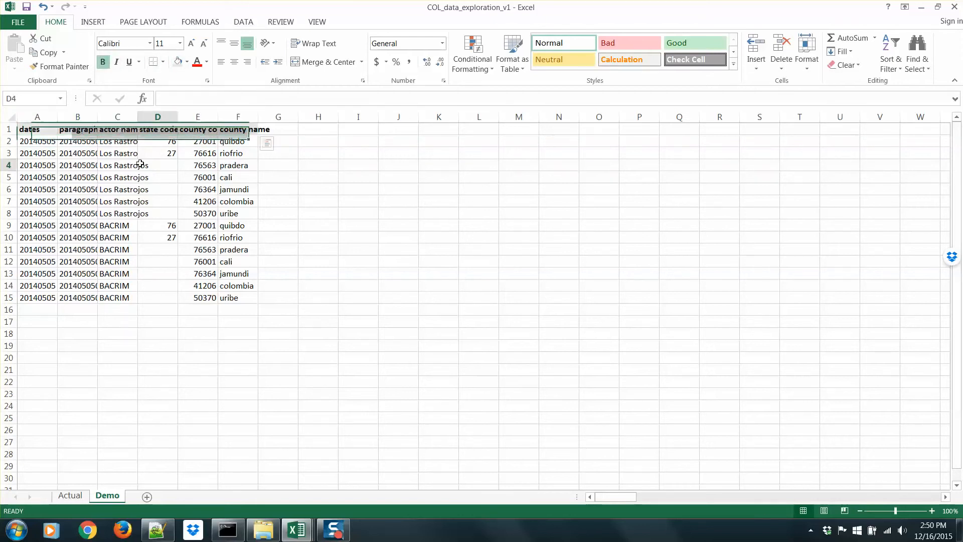
Step: Fit the widths of columns B through F to their contents
double_click(176, 117)
double_click(137, 117)
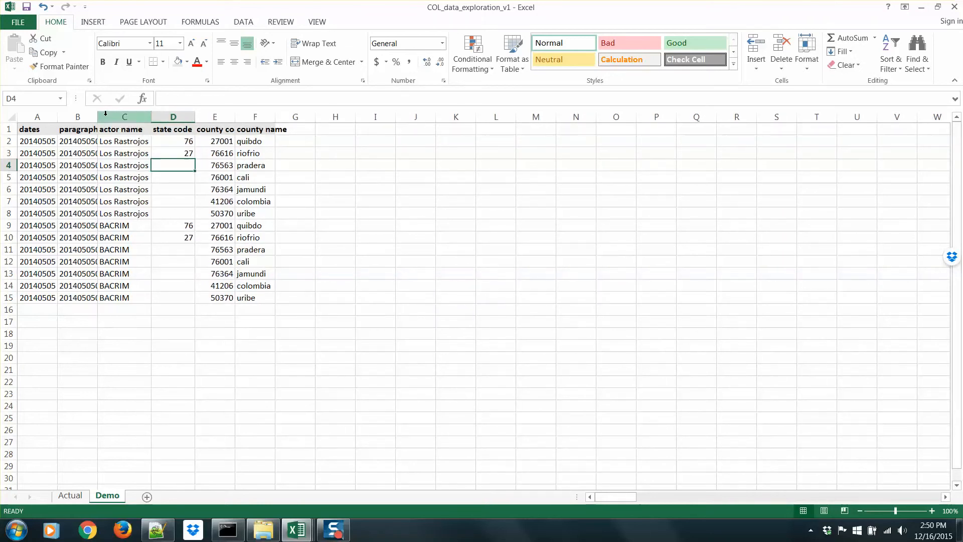
double_click(98, 117)
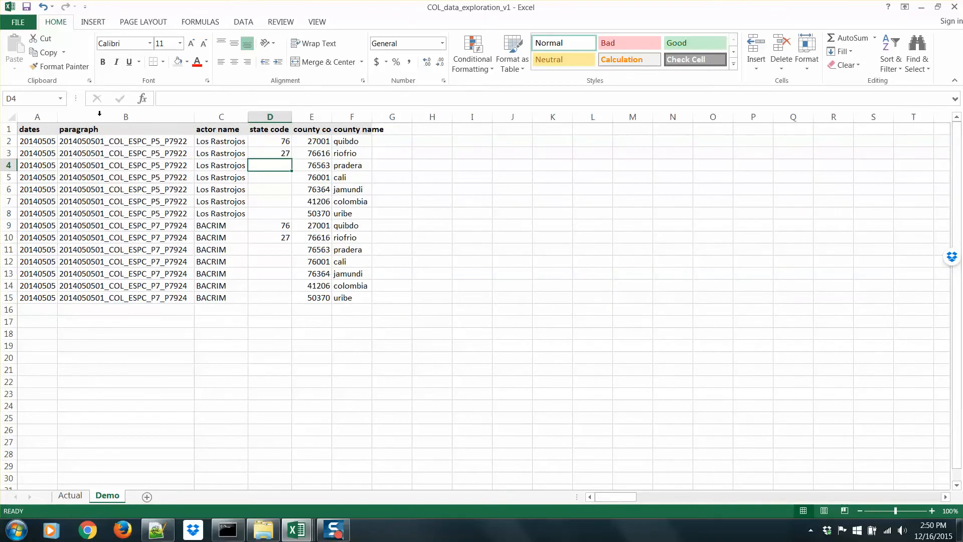
double_click(331, 117)
double_click(382, 116)
click(321, 193)
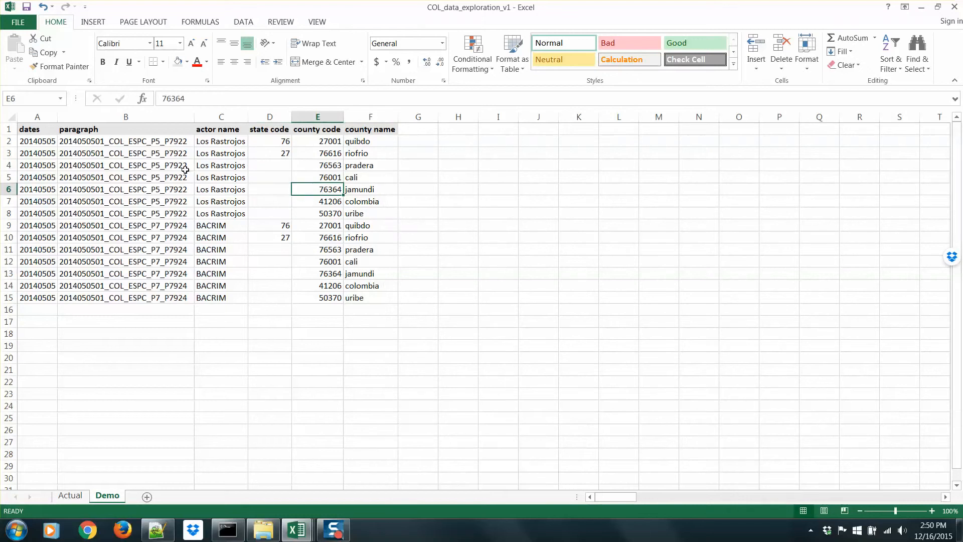
click(38, 144)
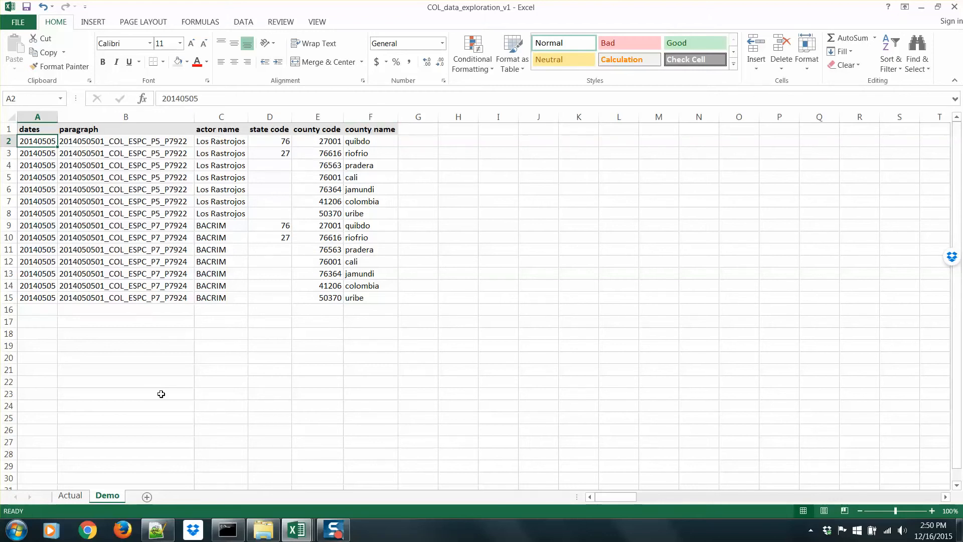
Step: Add a new worksheet and insert a pivot table at its cell A1, using the Demo sheet's actor name column C as the source
click(146, 496)
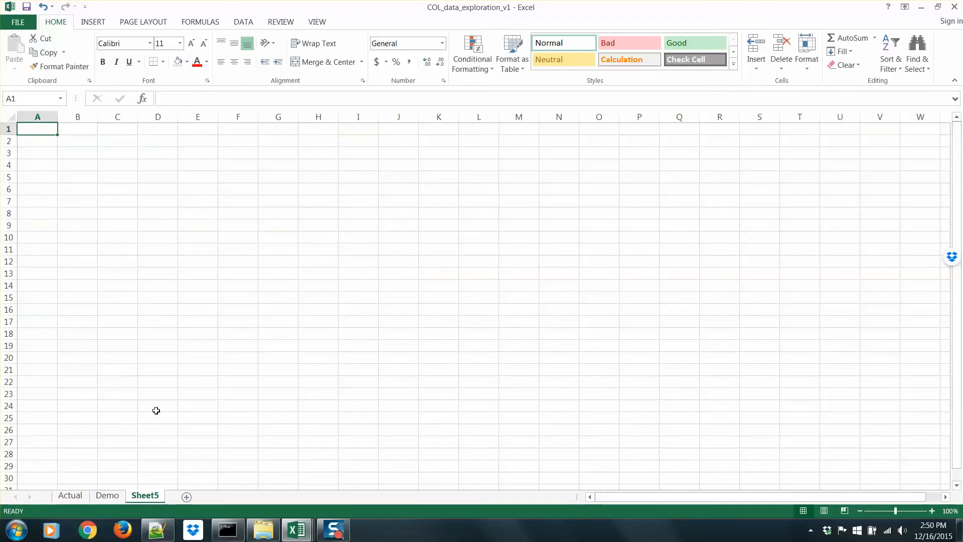
click(93, 23)
click(22, 50)
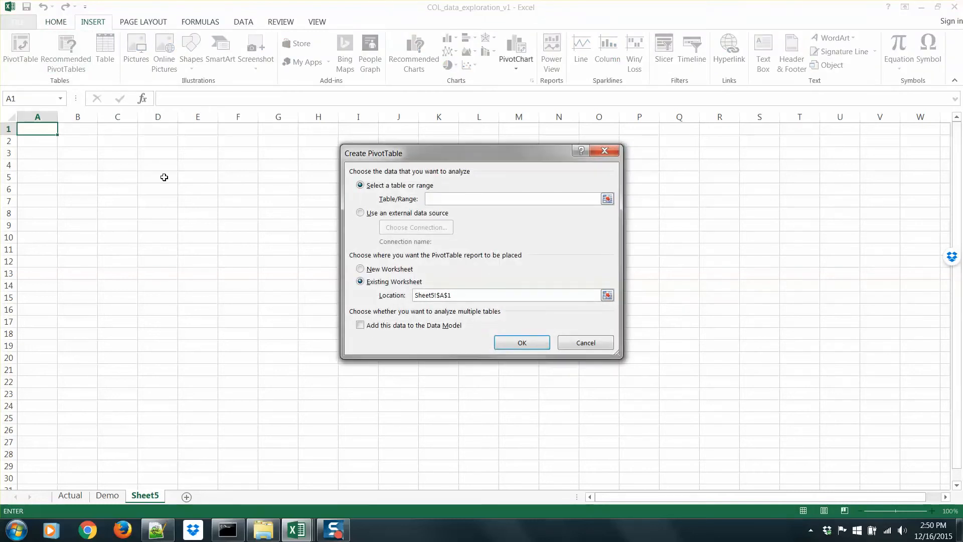
click(108, 497)
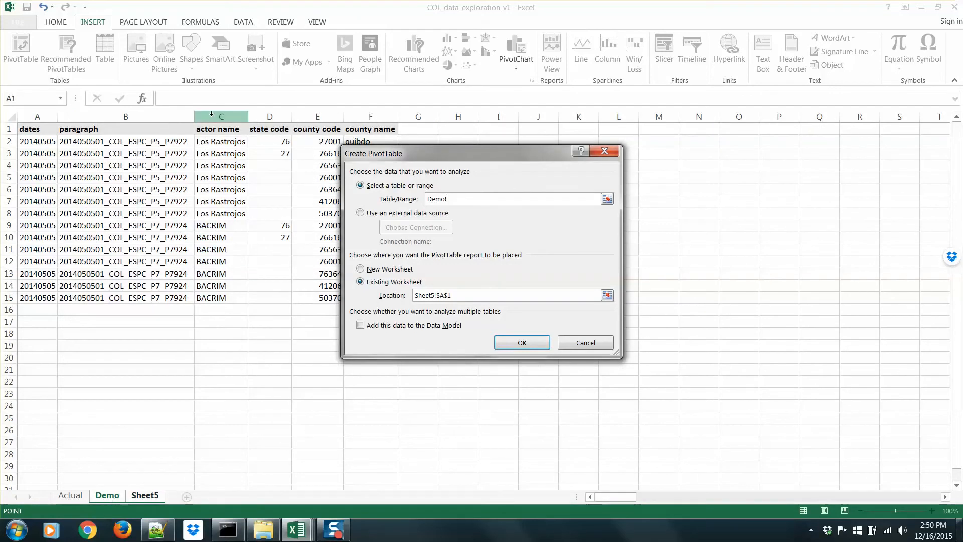
click(218, 116)
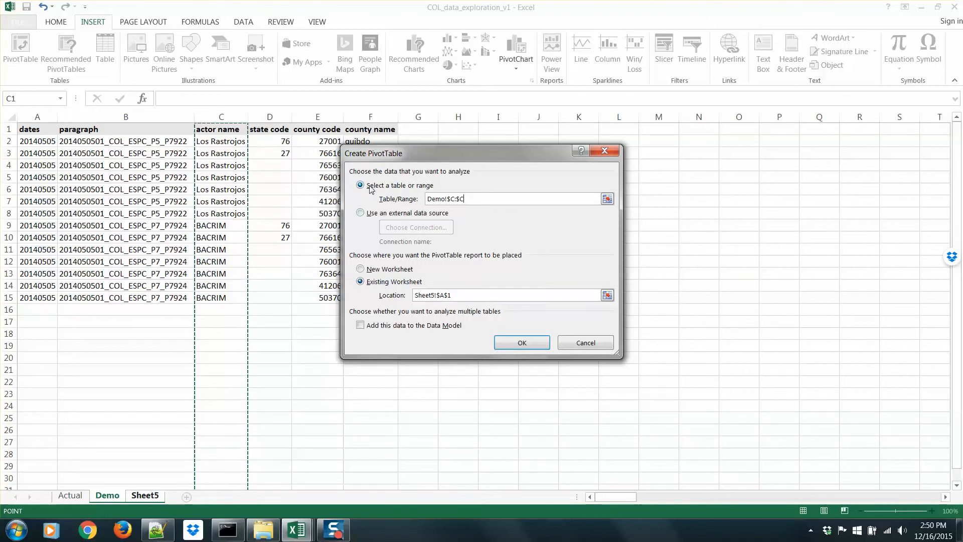
click(511, 343)
click(511, 342)
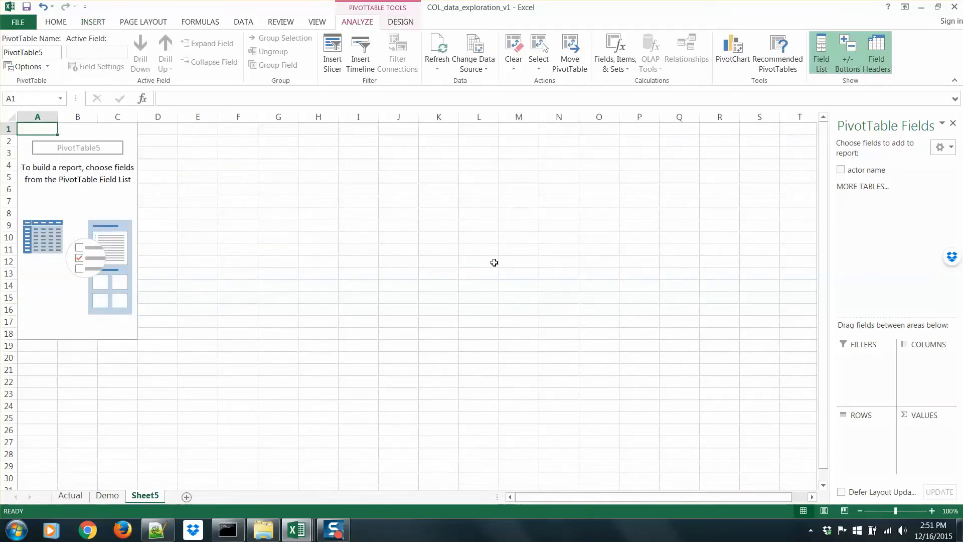
Step: Use actor name as the pivot table's rows and the count of actor name as its values
click(841, 170)
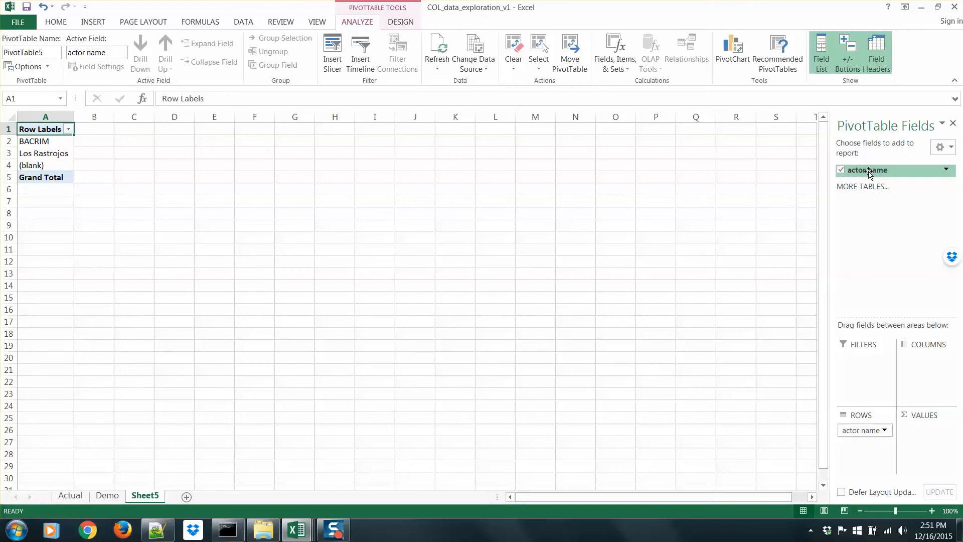
drag(869, 174, 916, 432)
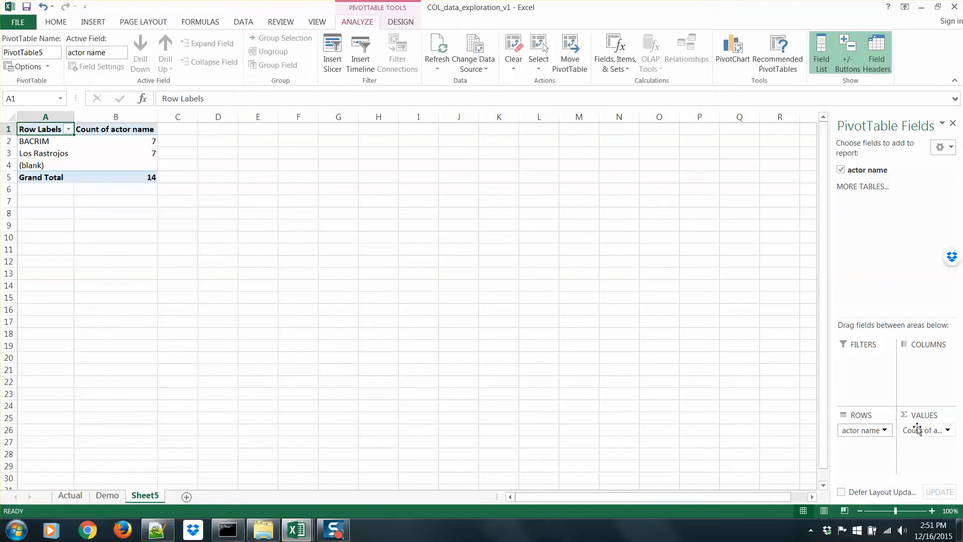
click(39, 165)
Step: Create a pivot table at A8 of Sheet5 from Demo's column F, with county name as rows and its count as values
click(43, 213)
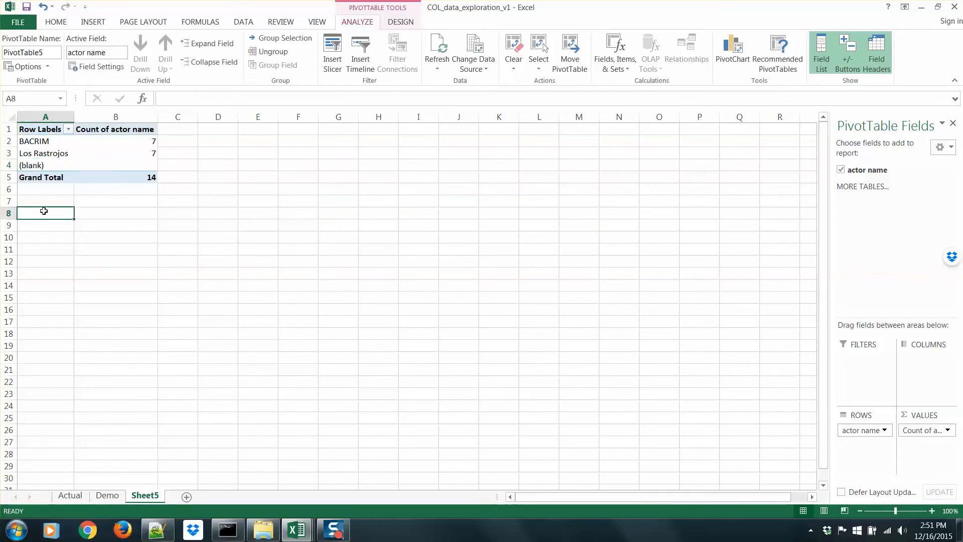
click(94, 22)
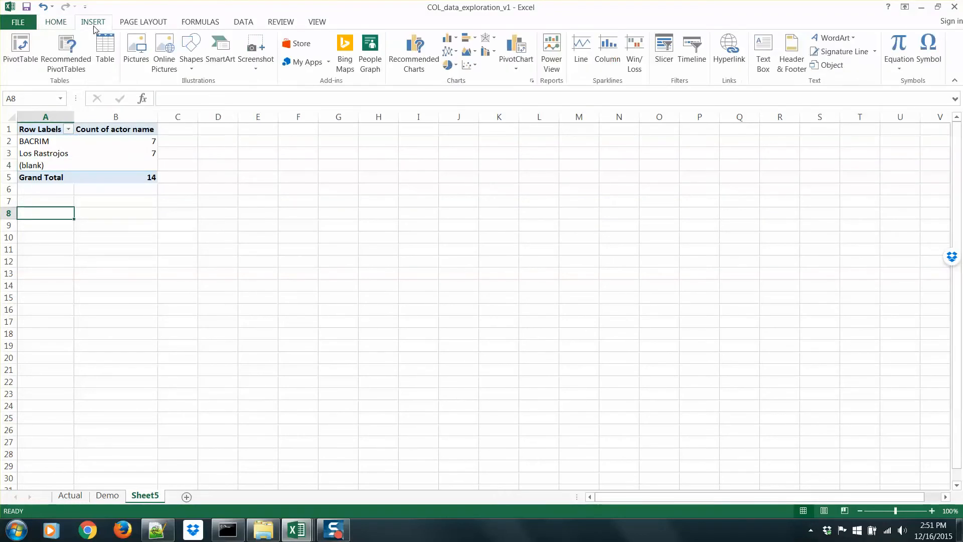
click(20, 47)
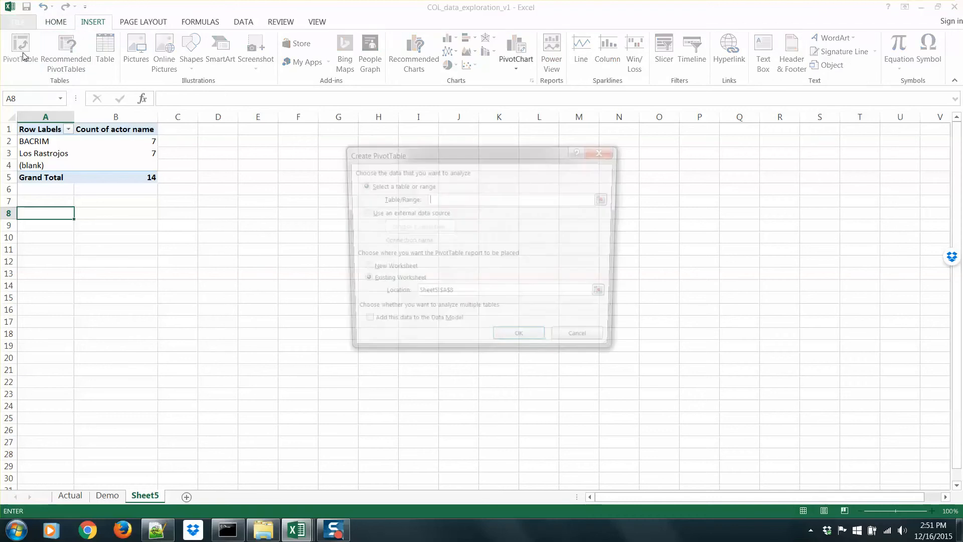
click(116, 496)
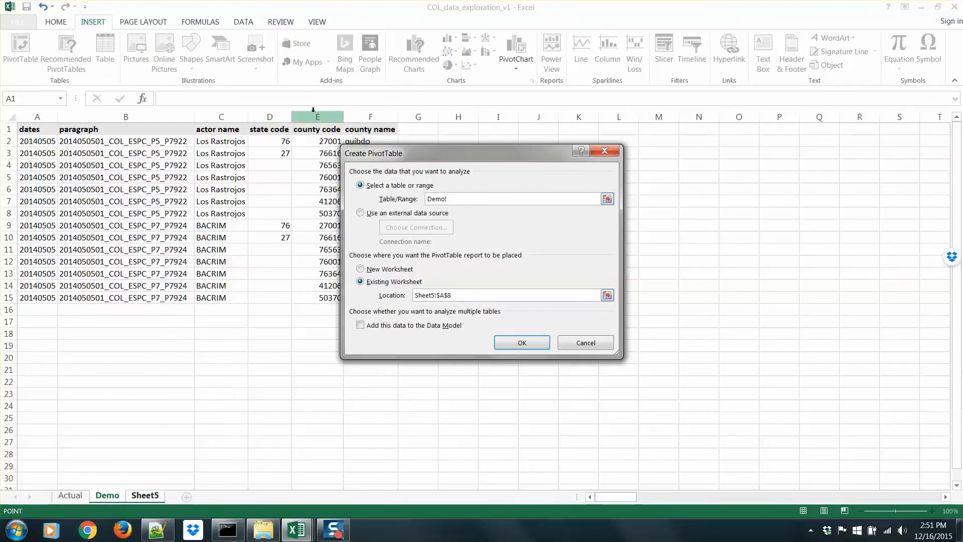
click(352, 116)
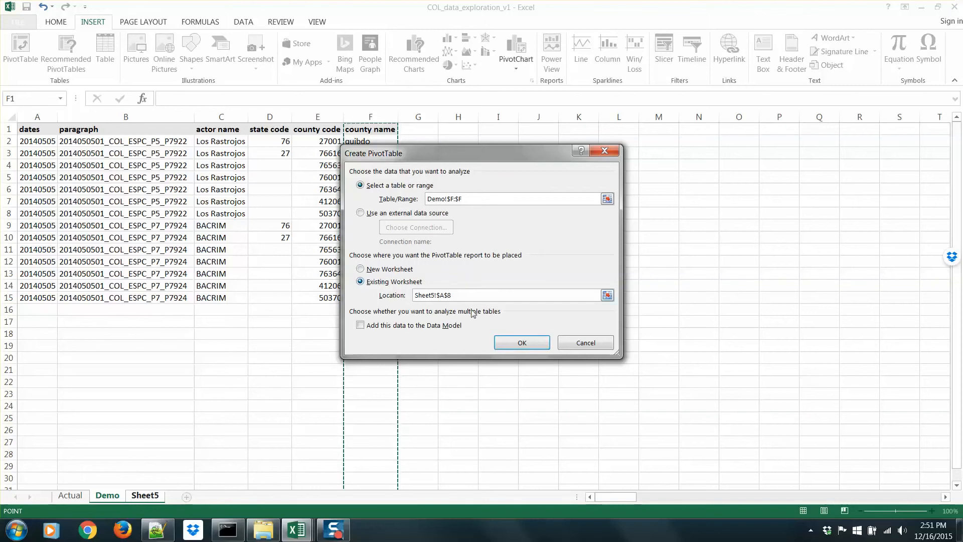
click(522, 343)
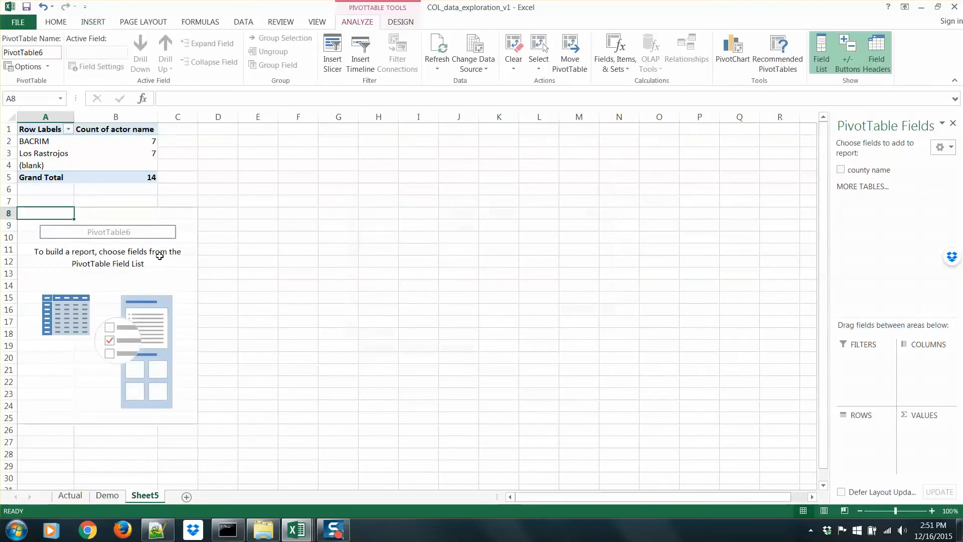
click(851, 171)
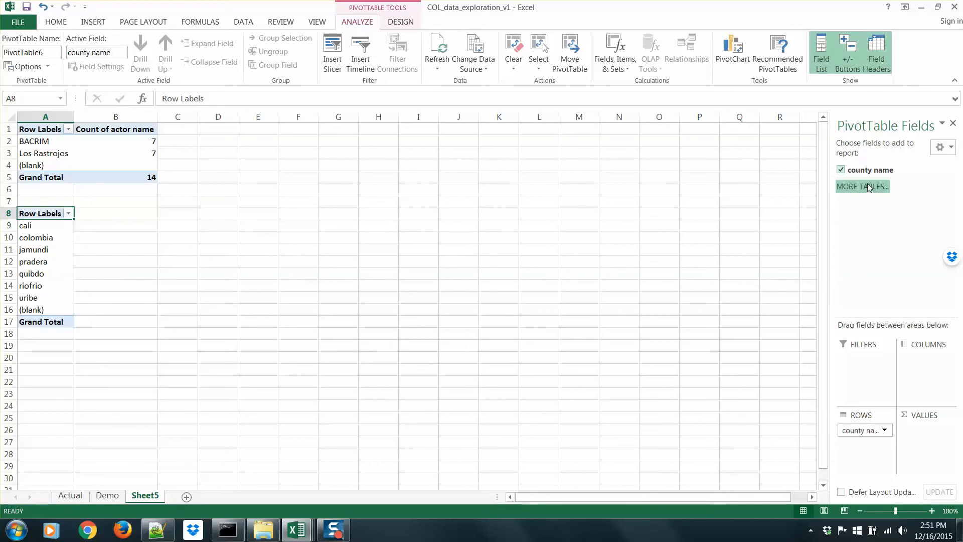
drag(870, 173, 911, 431)
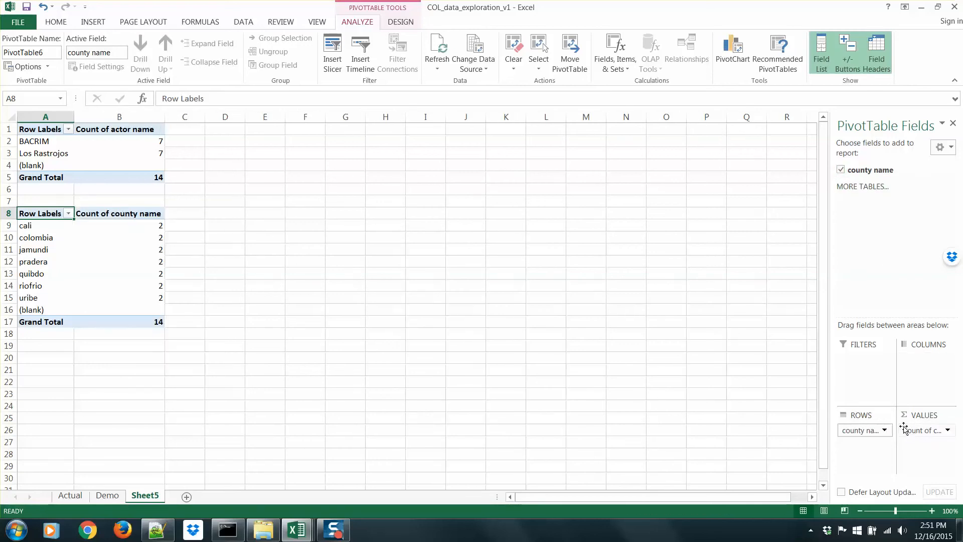
Step: Insert a pivot table at cell A20 of Sheet5, using the Demo sheet's columns C through F as the source
click(70, 356)
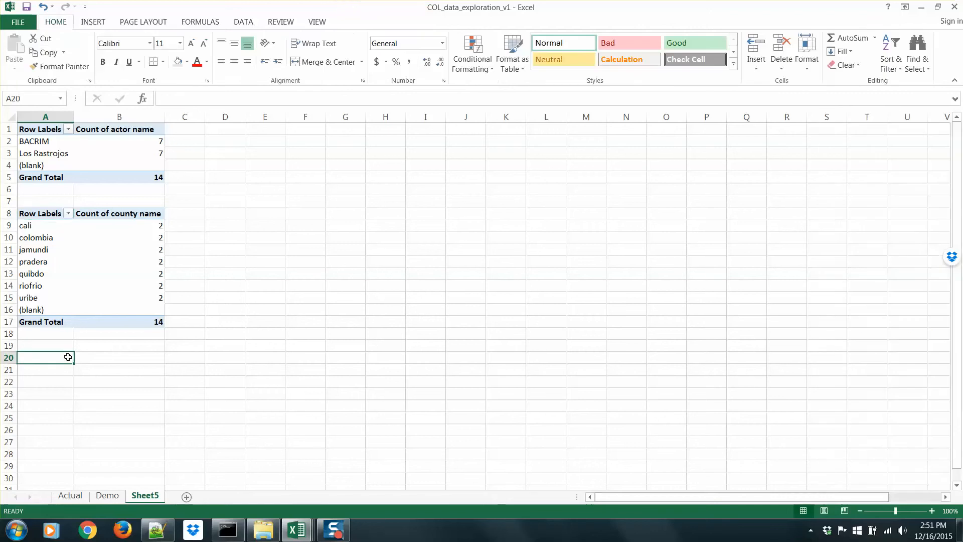
click(94, 21)
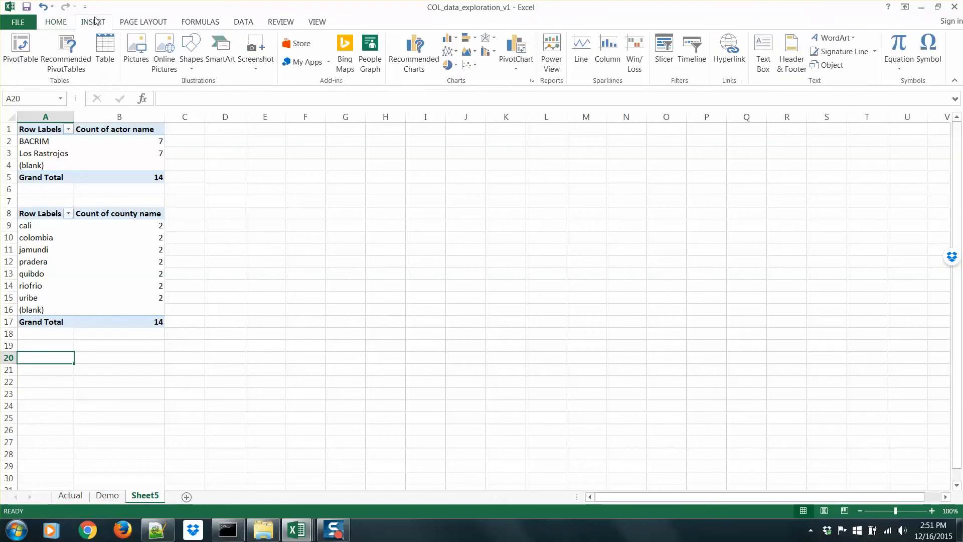
click(36, 56)
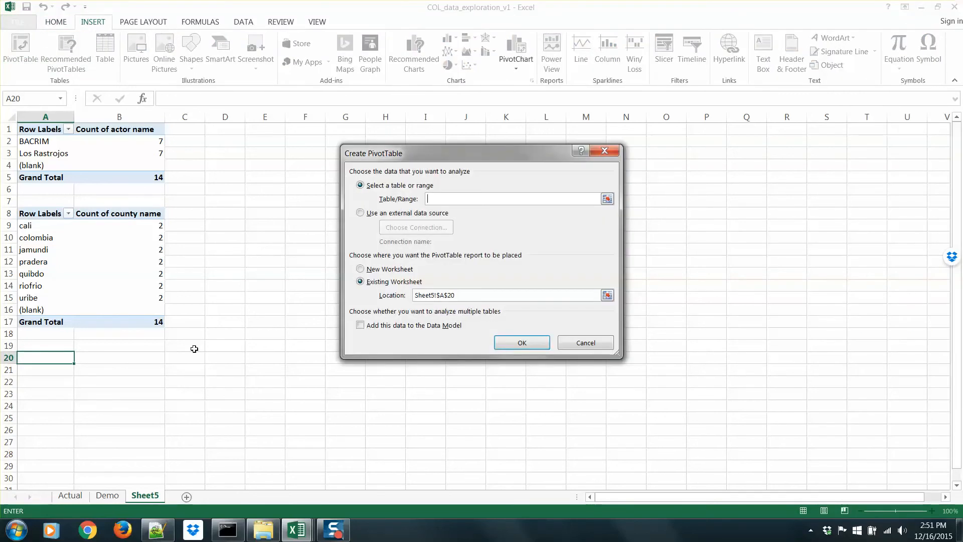
click(104, 497)
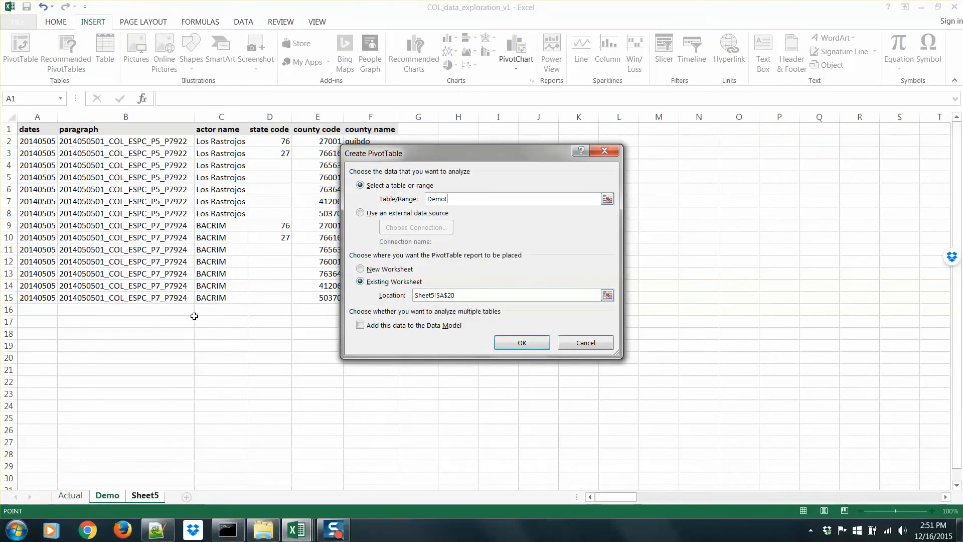
click(232, 117)
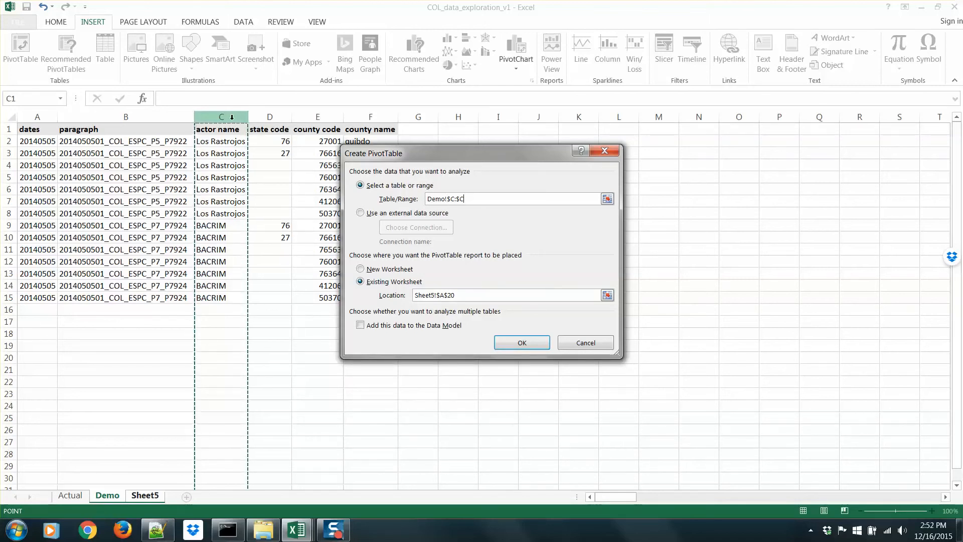
key(shift+Right)
key(shift+Right)
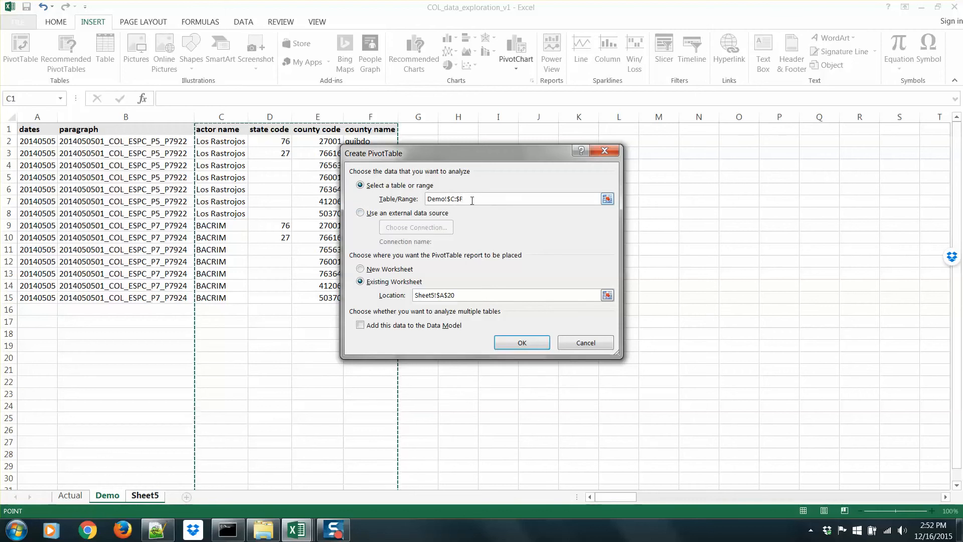
click(508, 342)
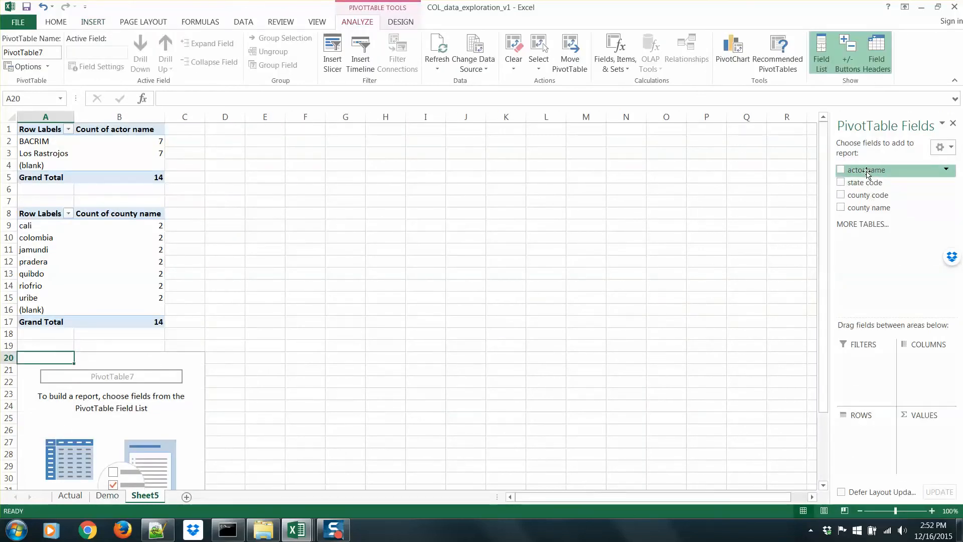
Step: Lay out the pivot table with actor name as rows, county name as columns and the count of county name as values
drag(867, 172, 858, 431)
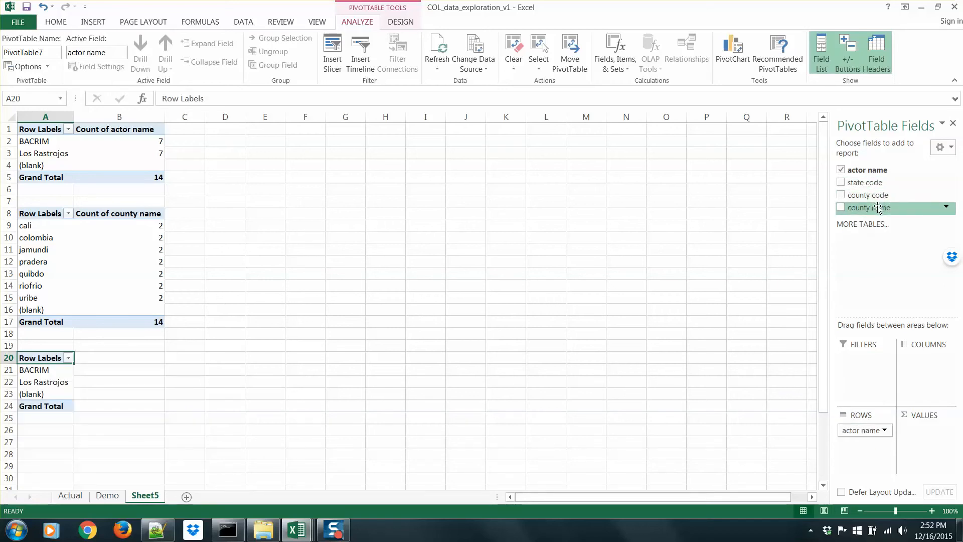
drag(878, 209, 921, 371)
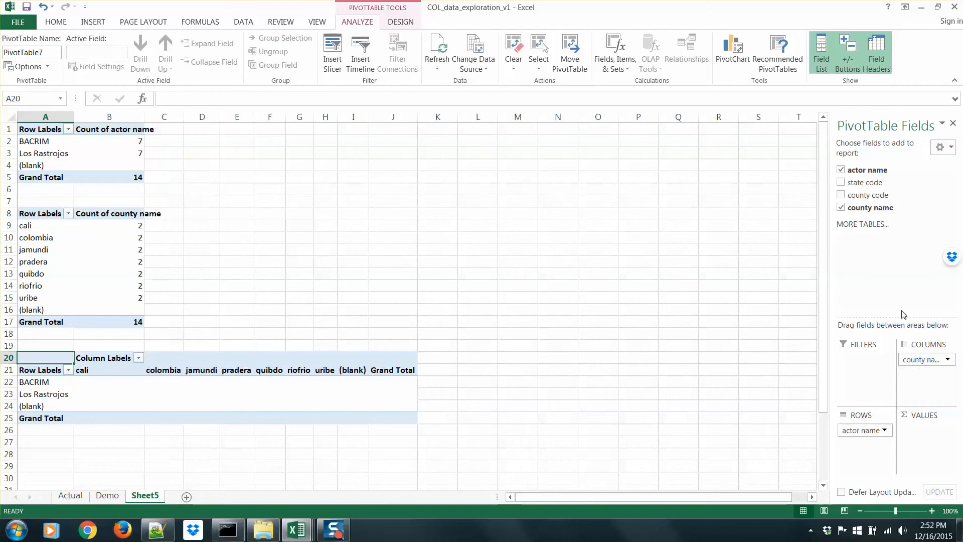
drag(871, 213, 928, 432)
click(299, 441)
click(205, 441)
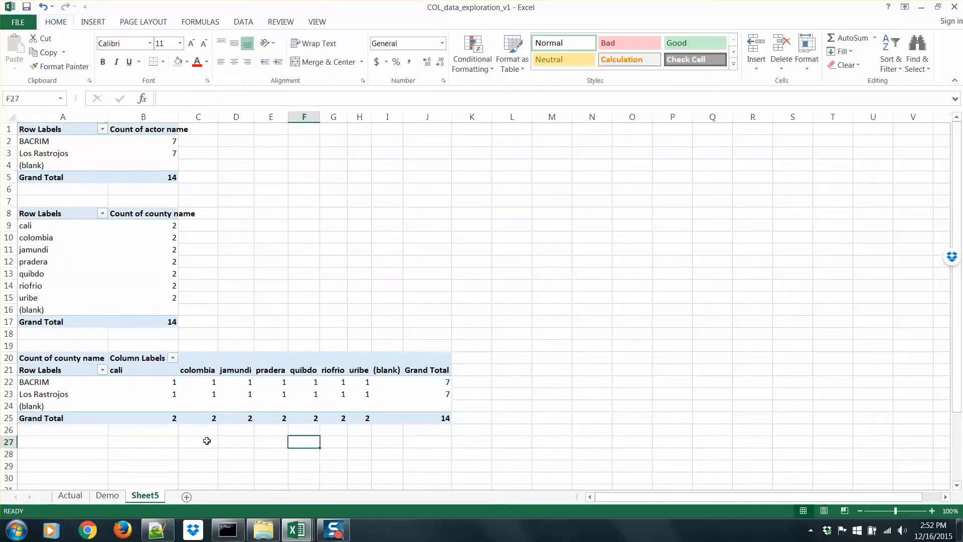
Step: Insert a clustered column pivot chart from the actor name pivot table and place it beside the two upper pivot tables
click(119, 428)
click(86, 445)
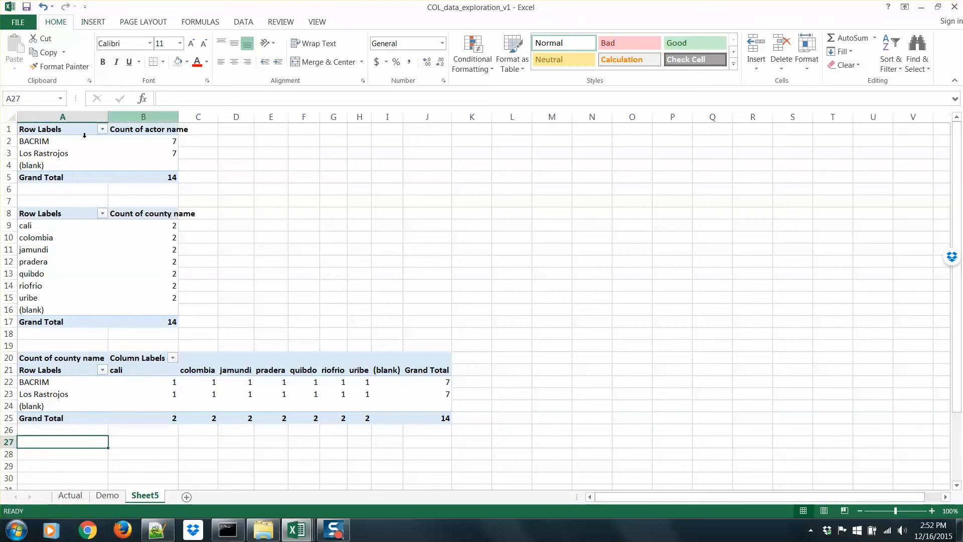
click(88, 24)
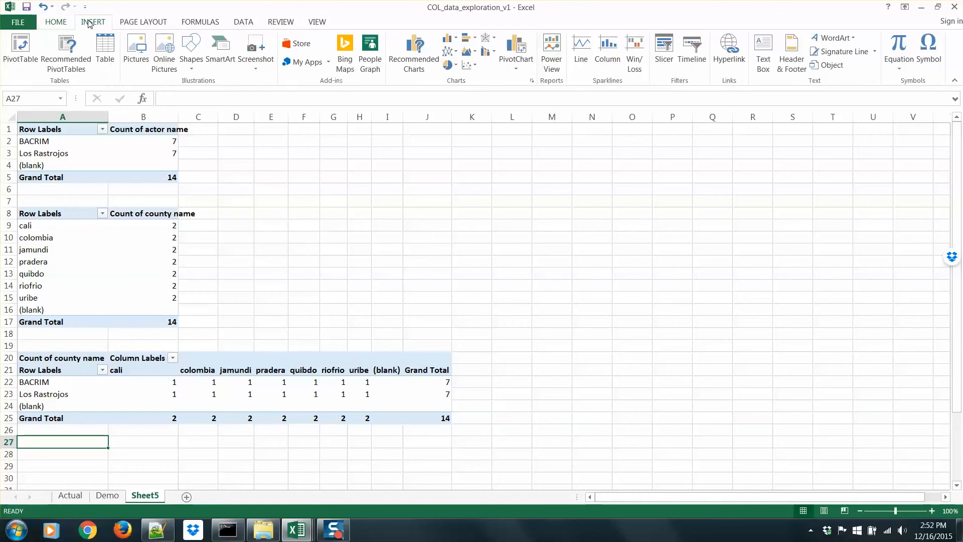
click(82, 164)
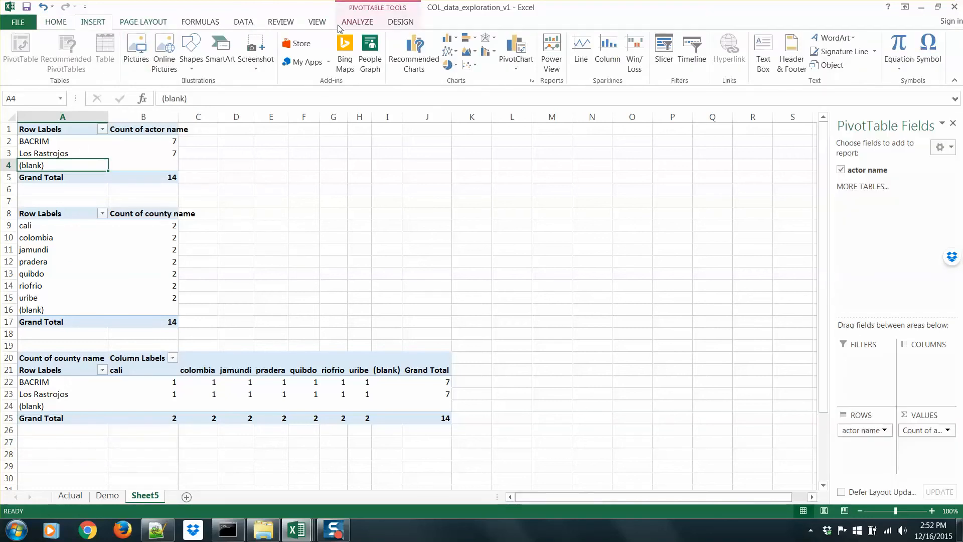
click(413, 55)
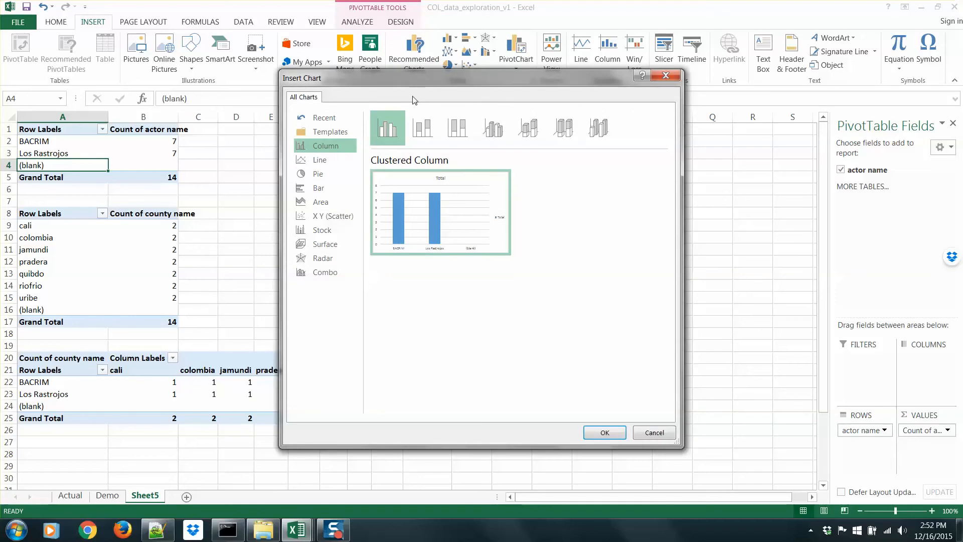
mouse_move(429, 186)
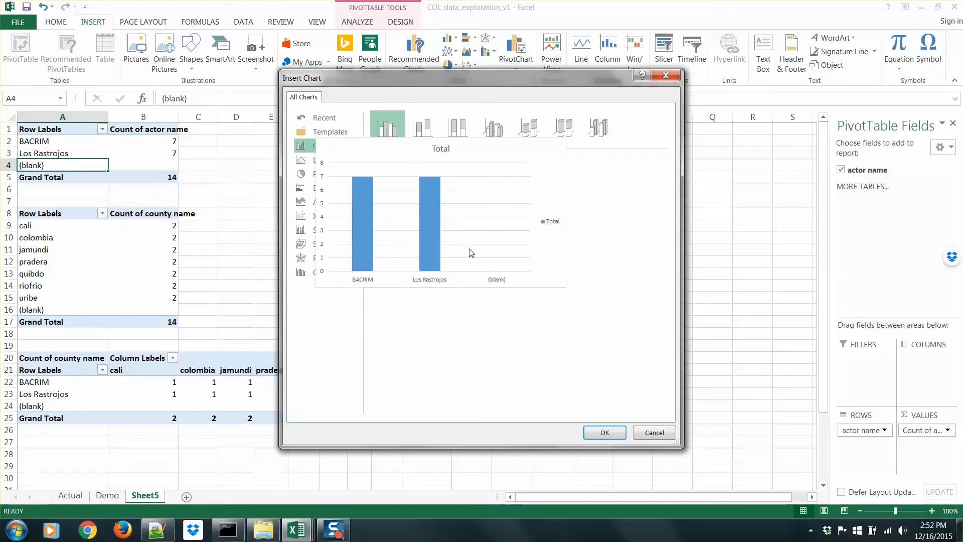
click(604, 433)
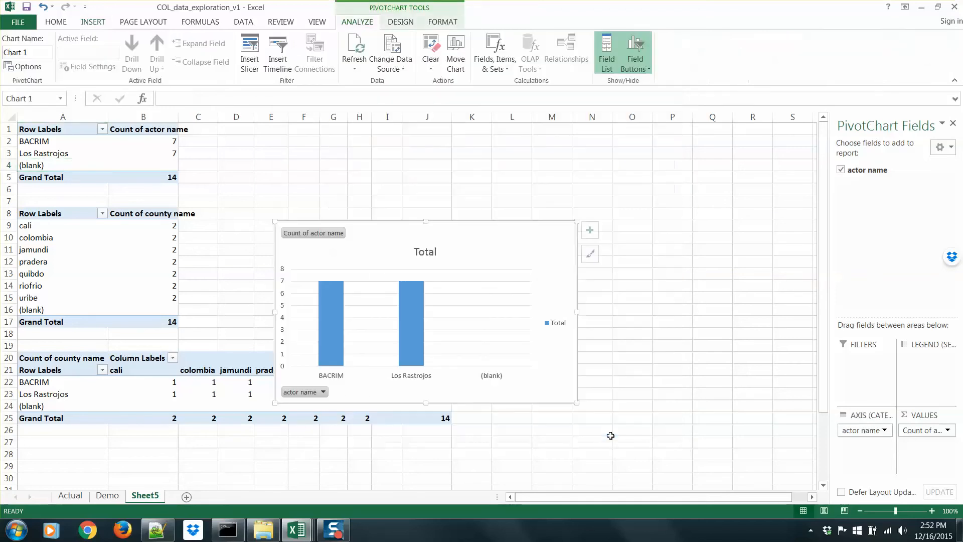
drag(407, 258, 329, 175)
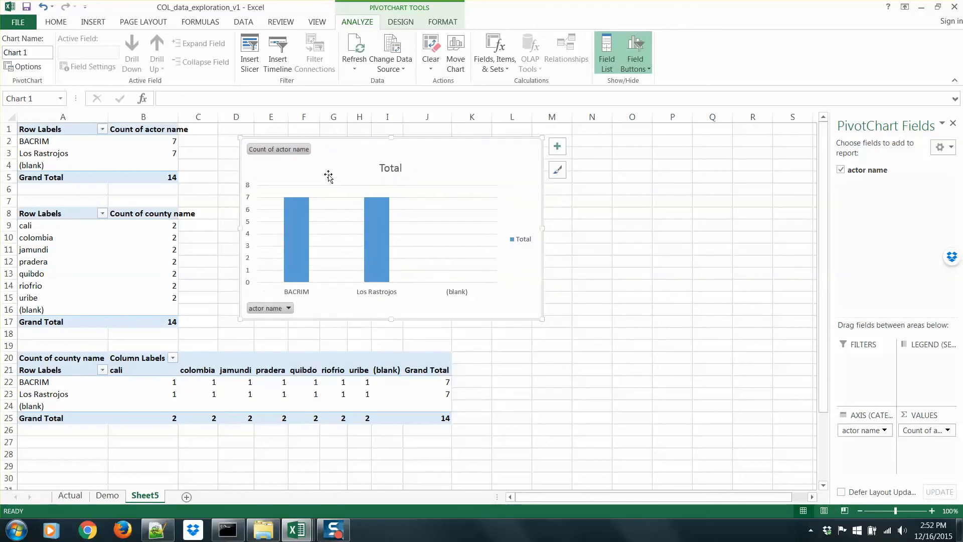
Step: Insert a clustered column pivot chart from the county name pivot table and move it below and to the right of the actor chart
click(60, 226)
click(93, 22)
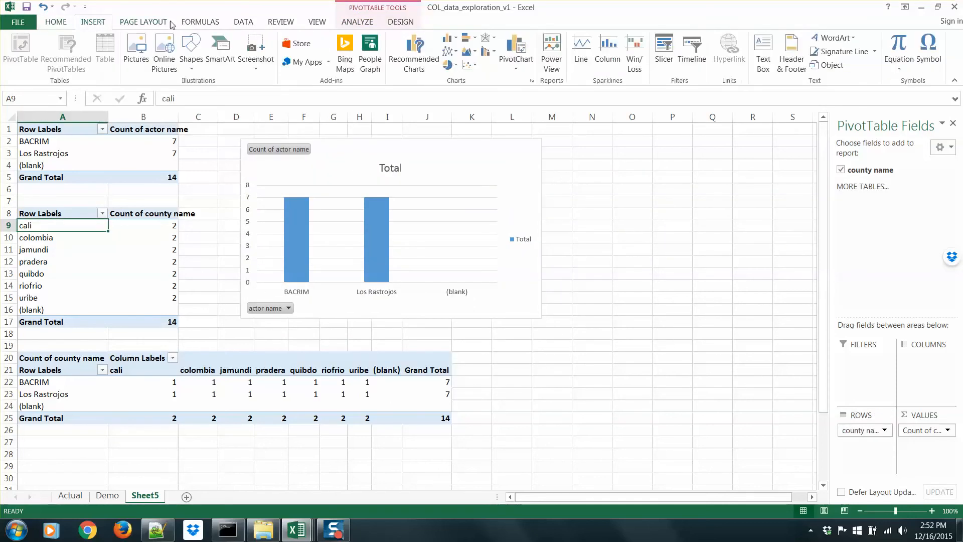
click(242, 25)
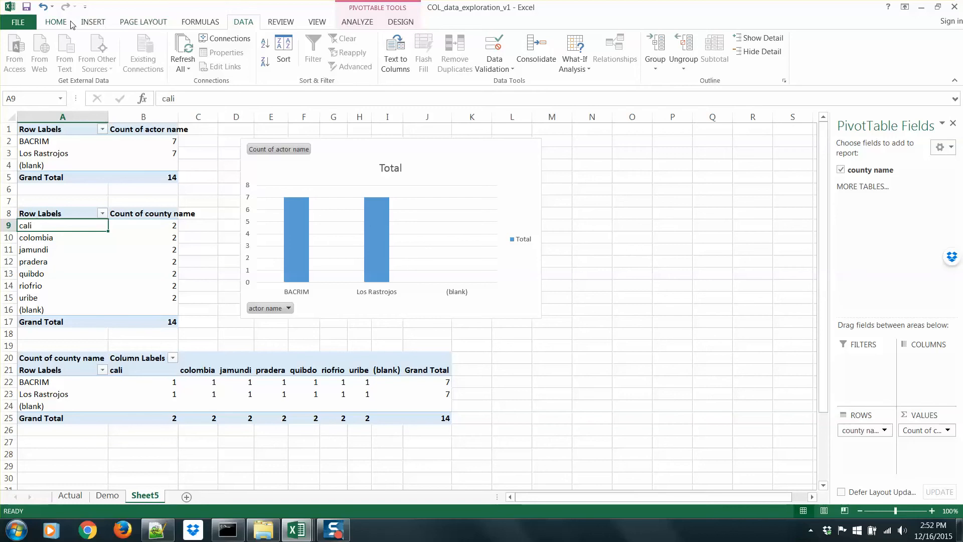
click(93, 22)
click(414, 50)
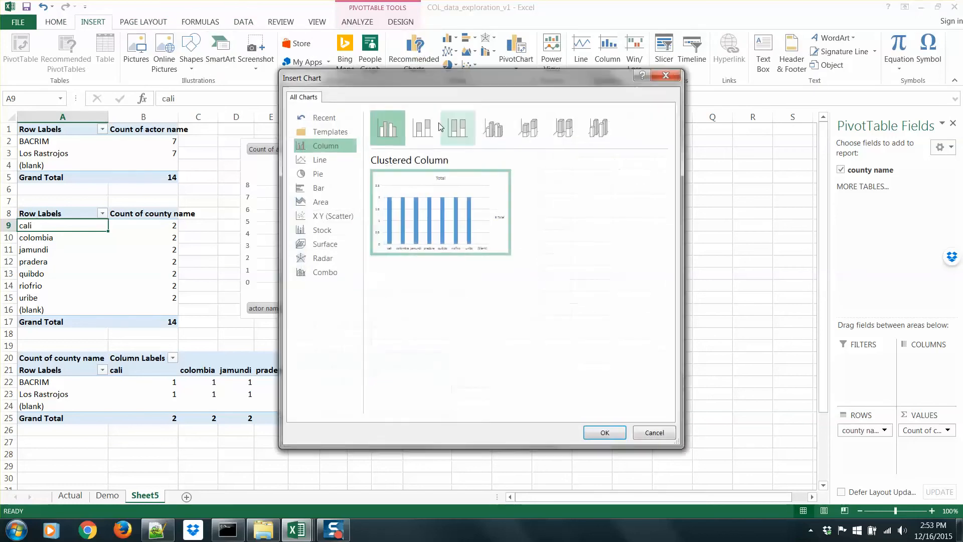
click(588, 428)
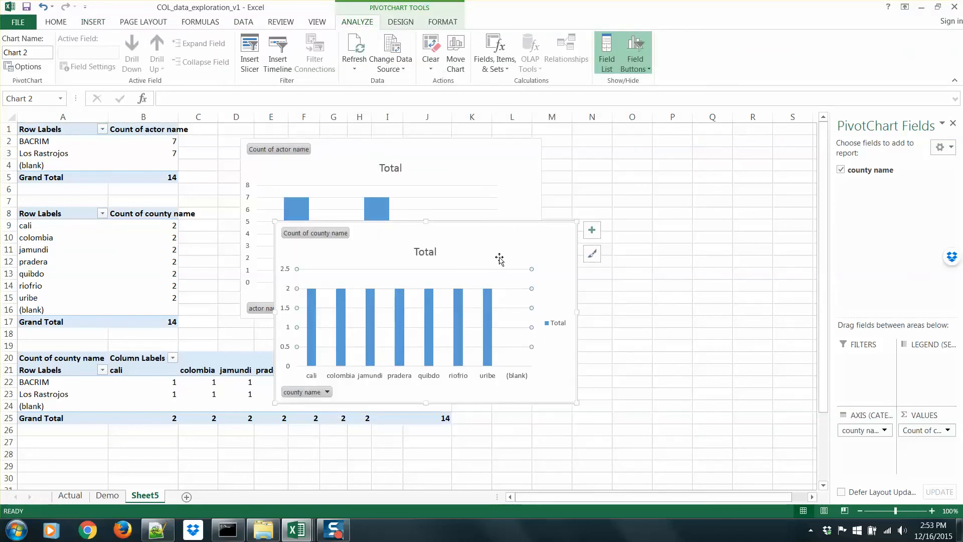
drag(505, 251, 697, 360)
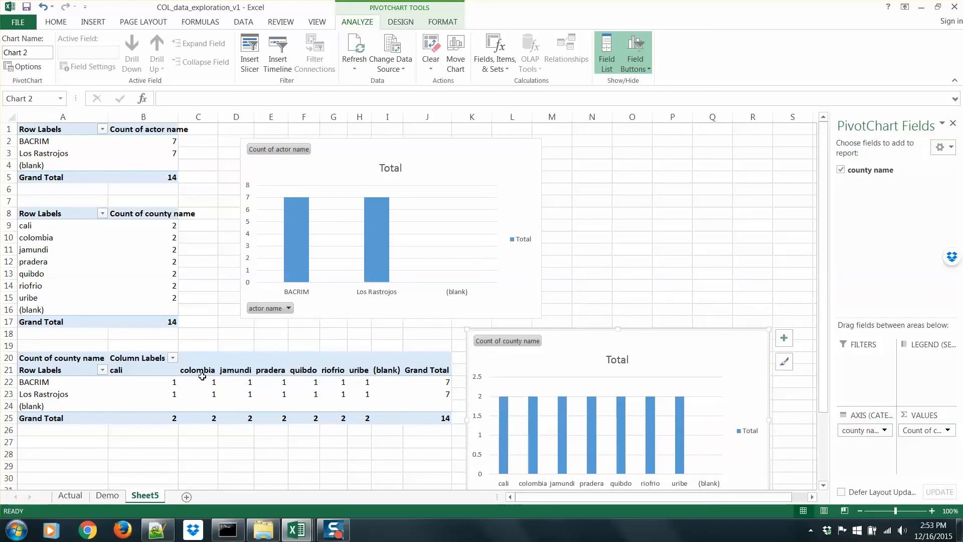
Step: Insert a stacked column pivot chart from the actor-by-county pivot table and place it directly beneath that table
click(131, 403)
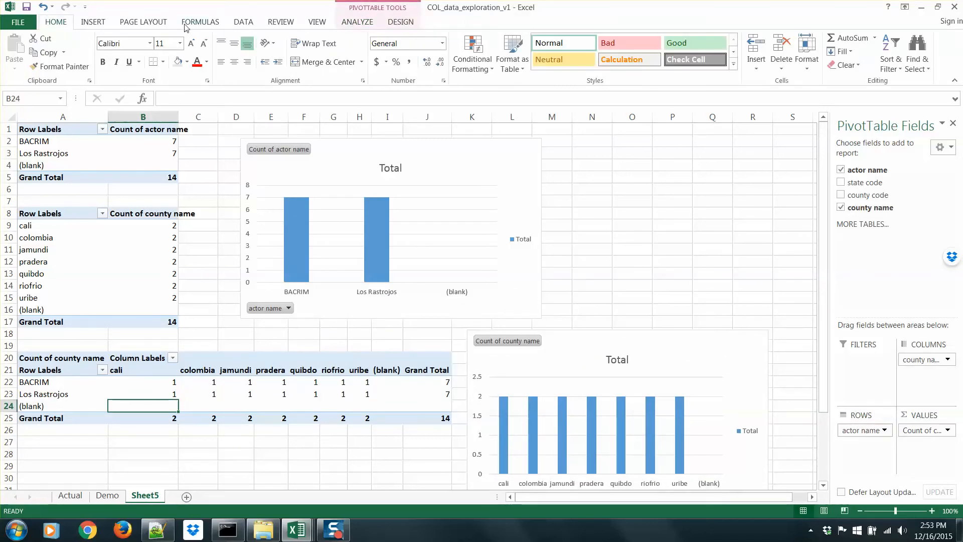
click(111, 26)
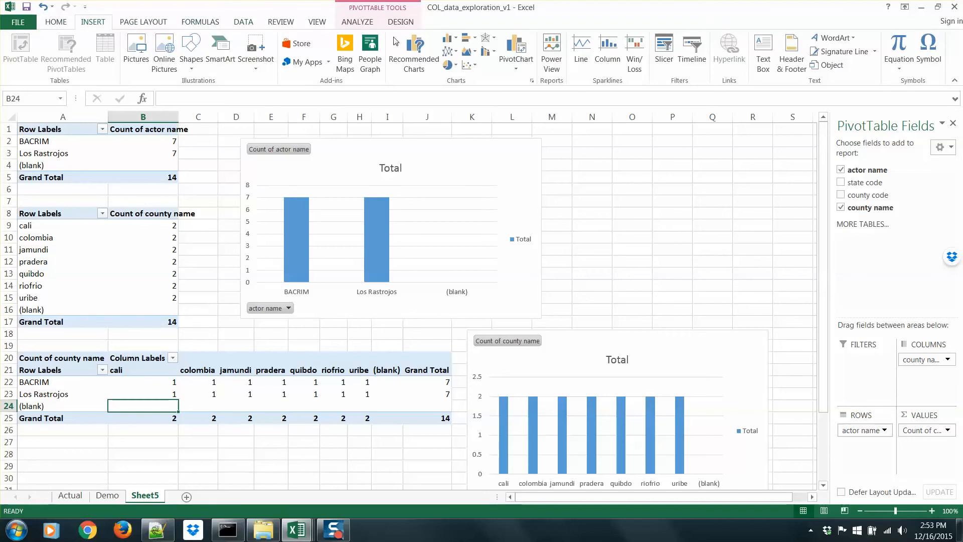
click(422, 53)
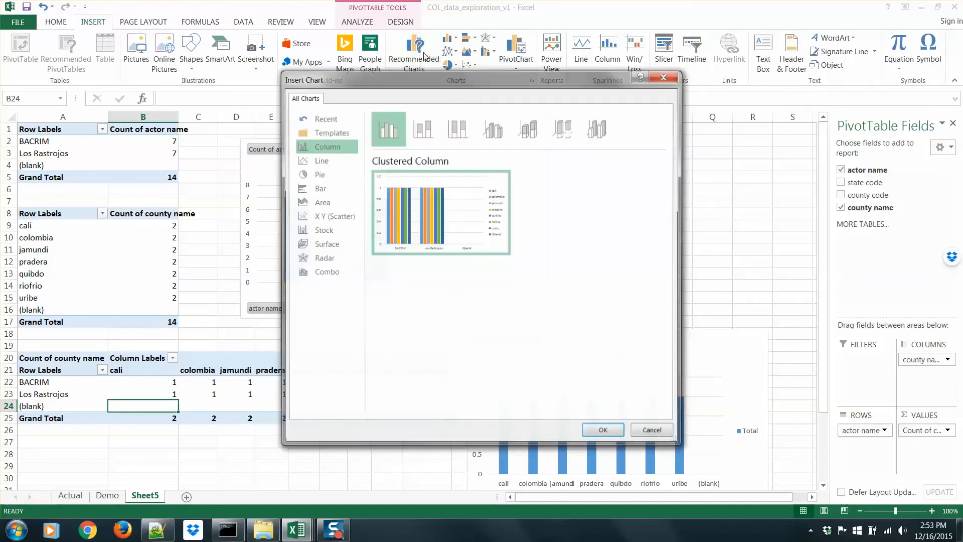
click(417, 131)
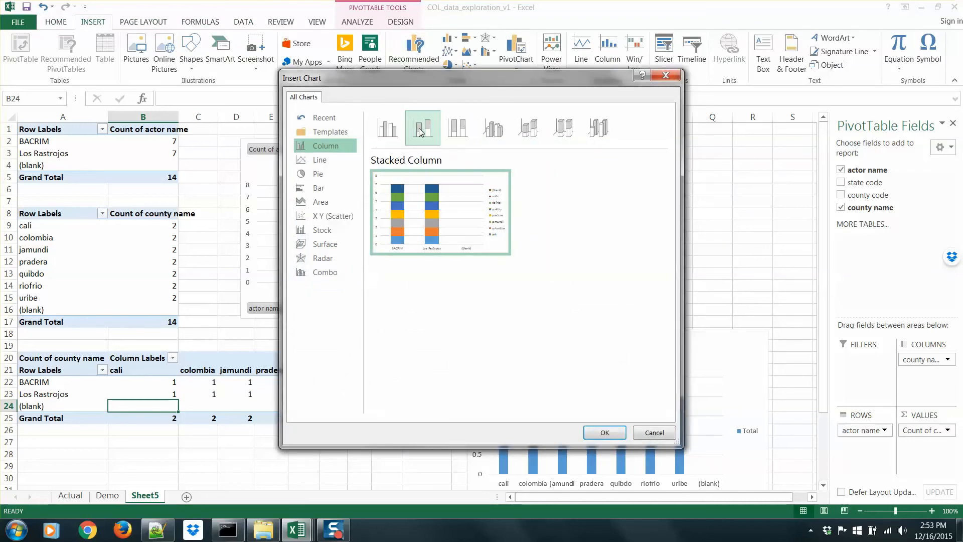
click(605, 432)
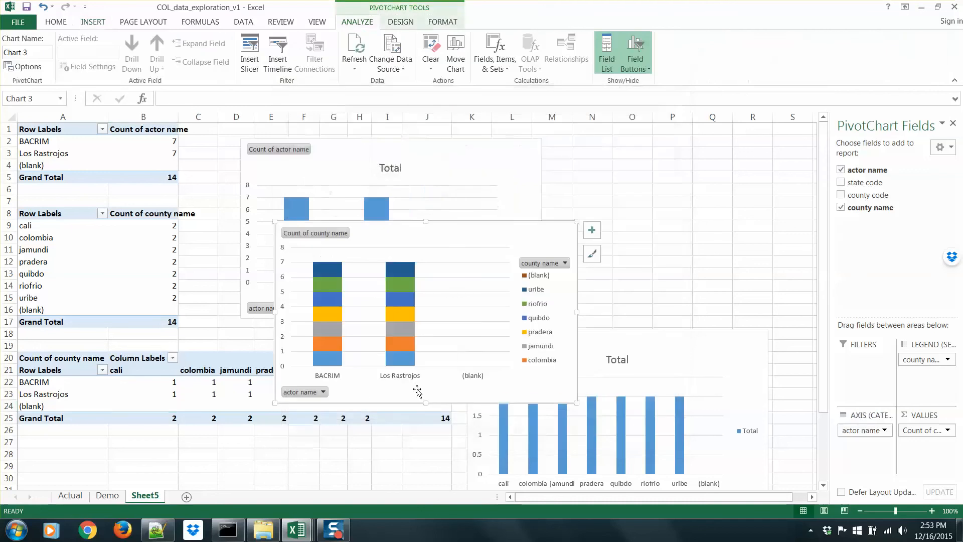
drag(449, 243, 214, 349)
Step: Examine the three pivot charts on Sheet5 against their pivot tables
scroll(317, 367, down, 1)
scroll(318, 366, down, 2)
scroll(316, 361, up, 6)
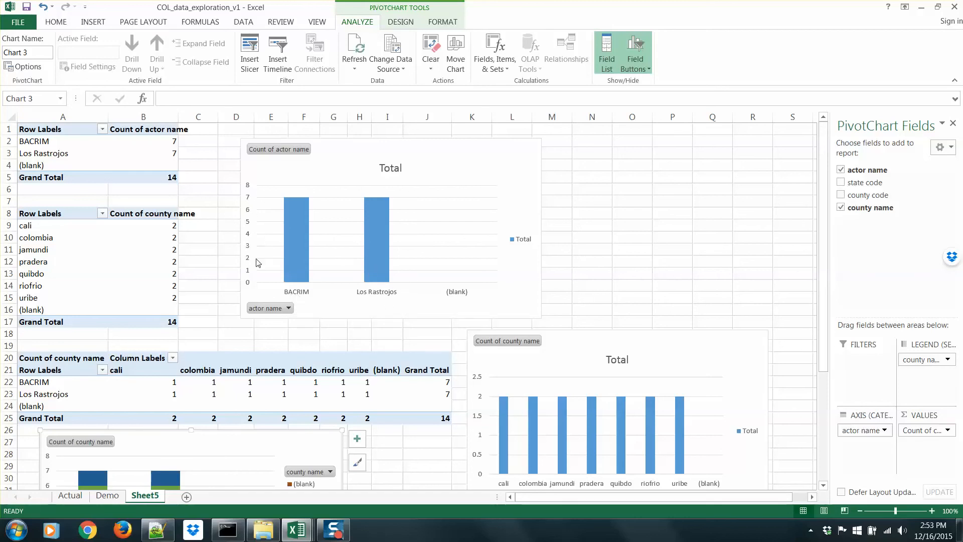
scroll(349, 336, down, 2)
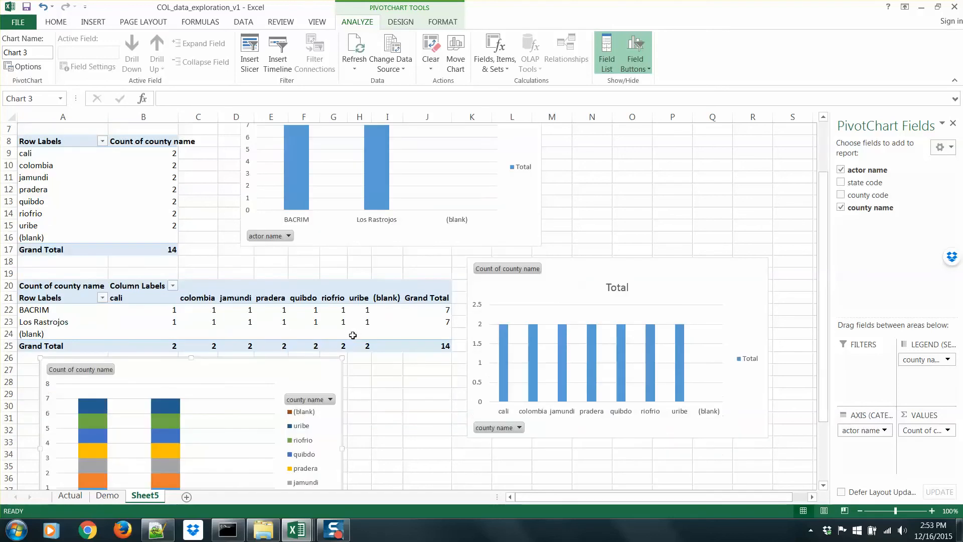
click(521, 370)
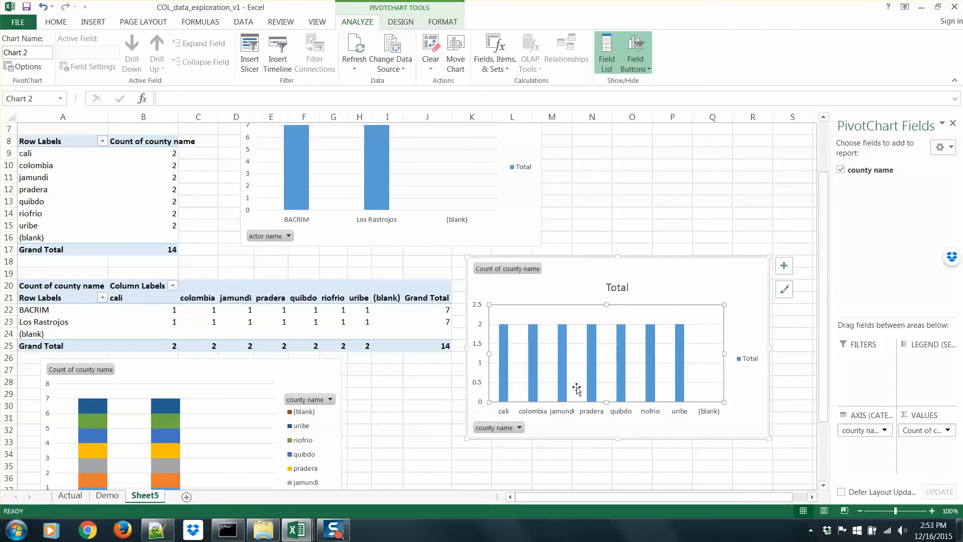
scroll(431, 369, down, 4)
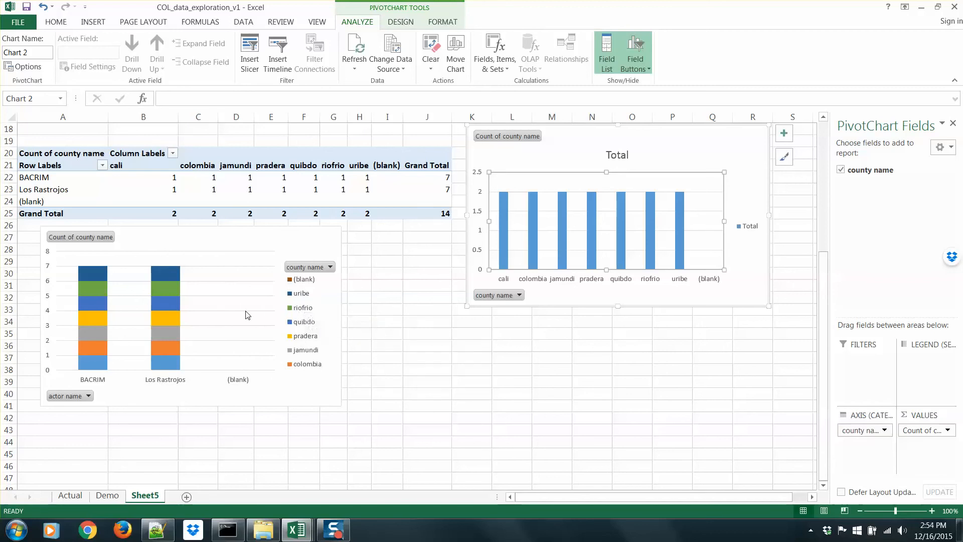
scroll(380, 339, down, 2)
scroll(381, 340, up, 8)
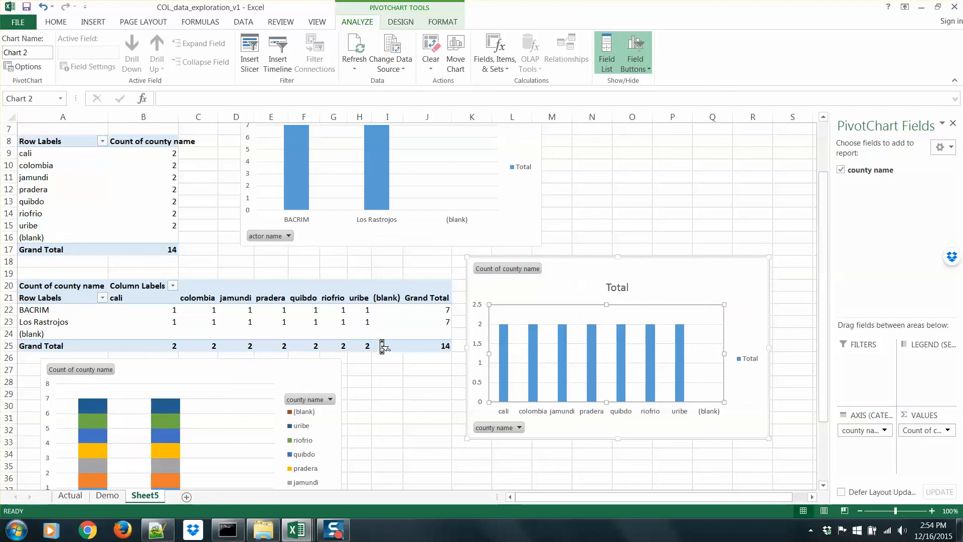
Step: Exclude the (blank) item from the county name filter of the stacked column chart
scroll(382, 346, down, 3)
click(329, 362)
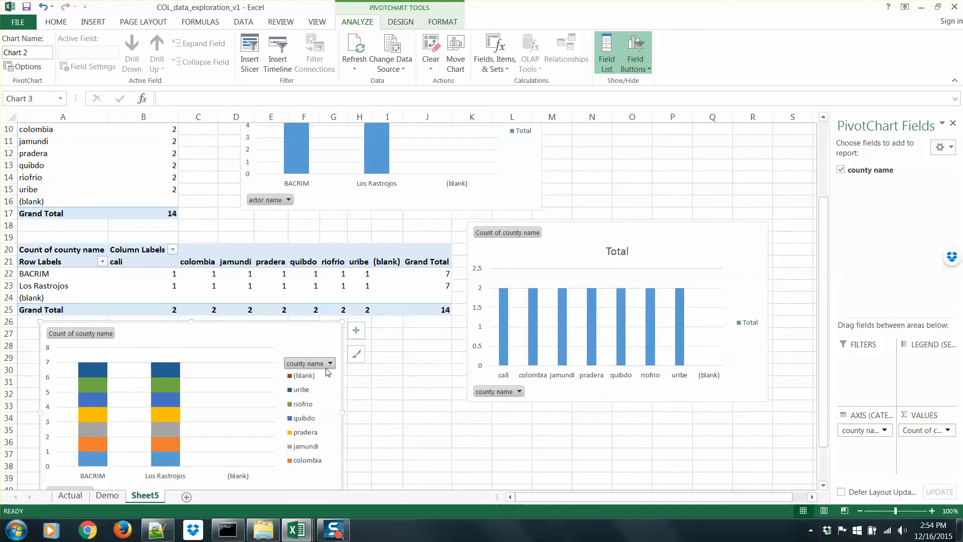
scroll(253, 308, down, 1)
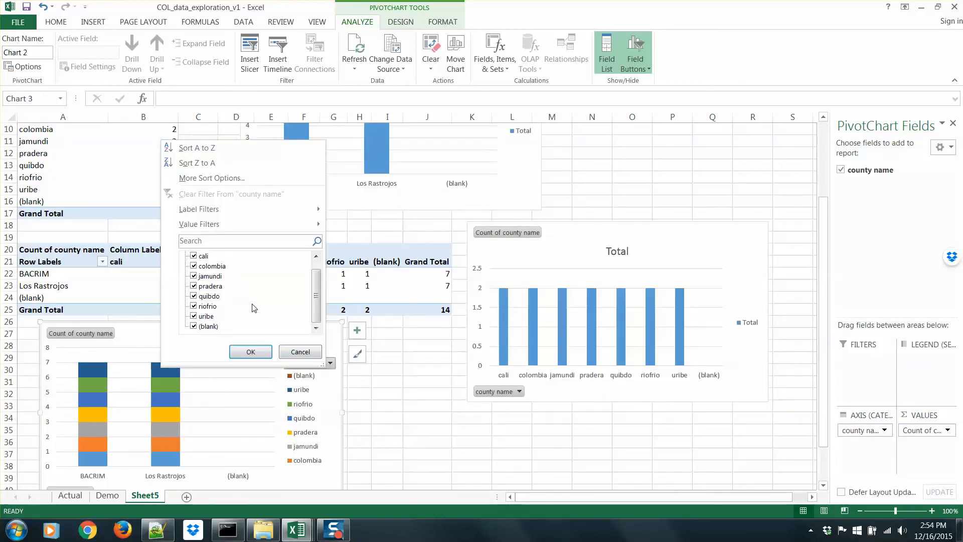
click(194, 327)
click(251, 352)
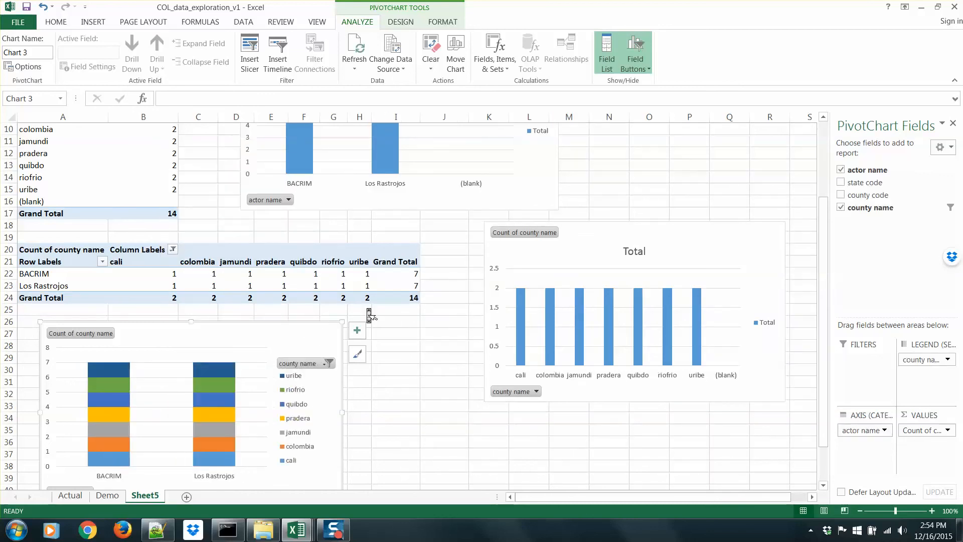
Step: Exclude the (blank) item from the actor name filter of the stacked column chart
scroll(369, 313, down, 3)
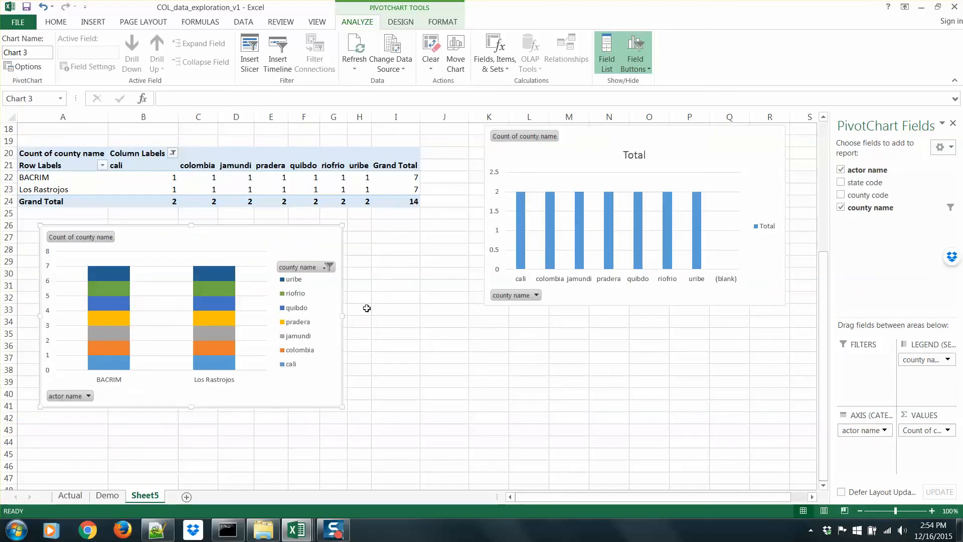
click(82, 396)
click(33, 315)
click(90, 381)
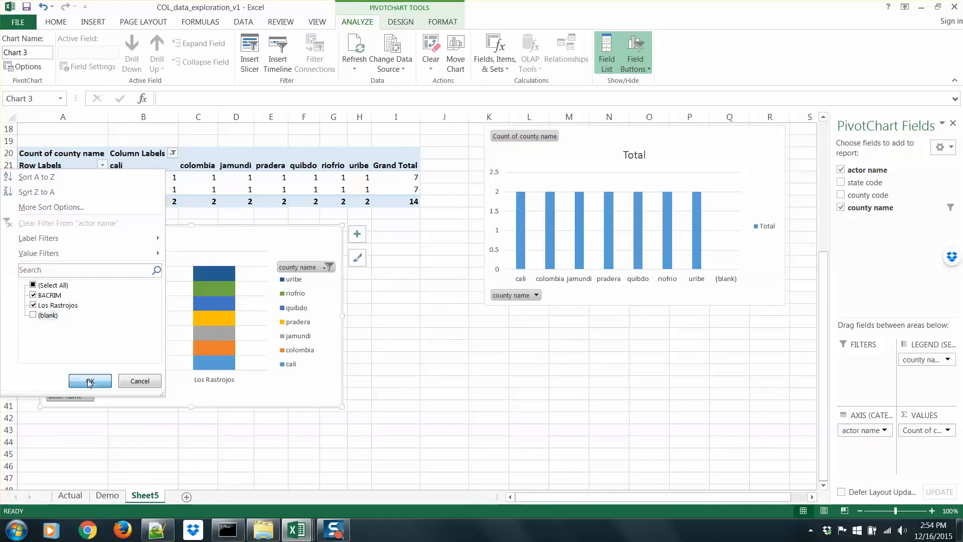
click(314, 268)
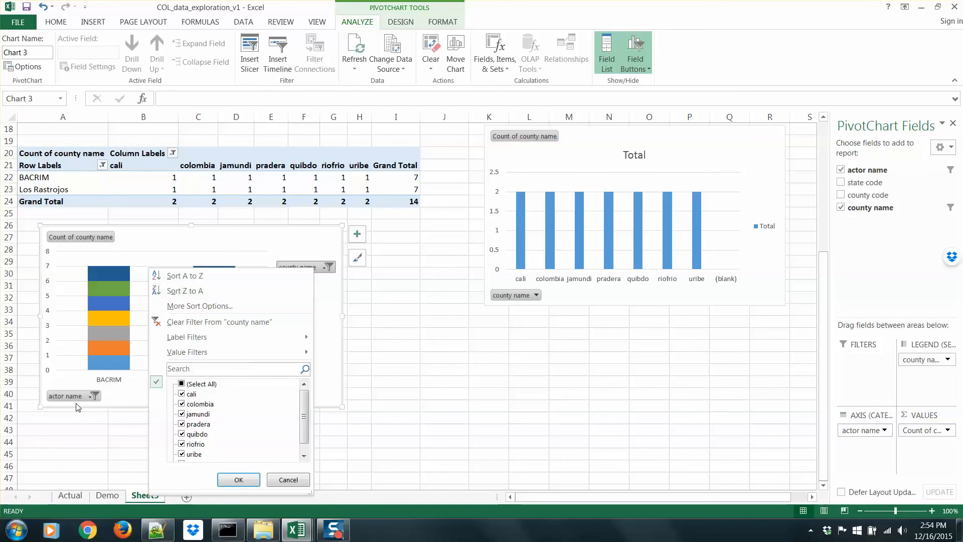
click(121, 396)
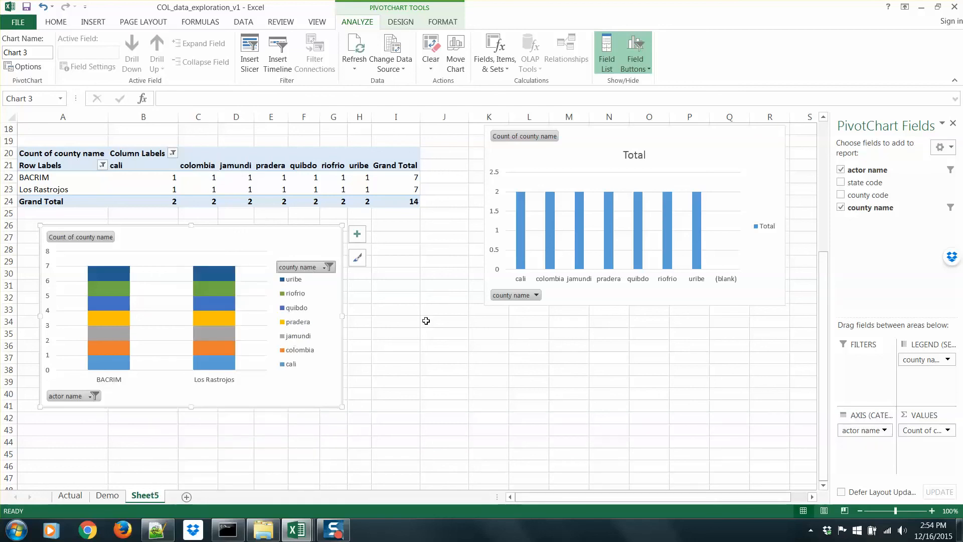
Step: Shift the county name column chart slightly left and exclude the (blank) item from its county name filter
scroll(806, 251, down, 1)
scroll(806, 251, up, 2)
drag(545, 319, 525, 320)
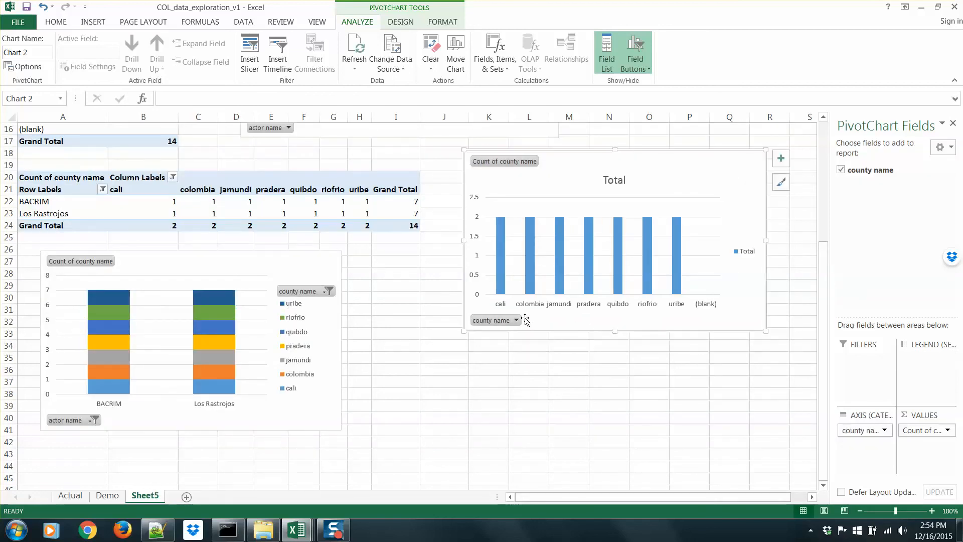
click(499, 322)
scroll(415, 273, down, 1)
click(381, 280)
click(424, 306)
Step: Exclude the (blank) item from the actor name filter of the actor column chart and review the charts on the sheet
scroll(482, 263, down, 4)
scroll(424, 253, up, 7)
scroll(426, 257, up, 2)
click(352, 281)
click(266, 310)
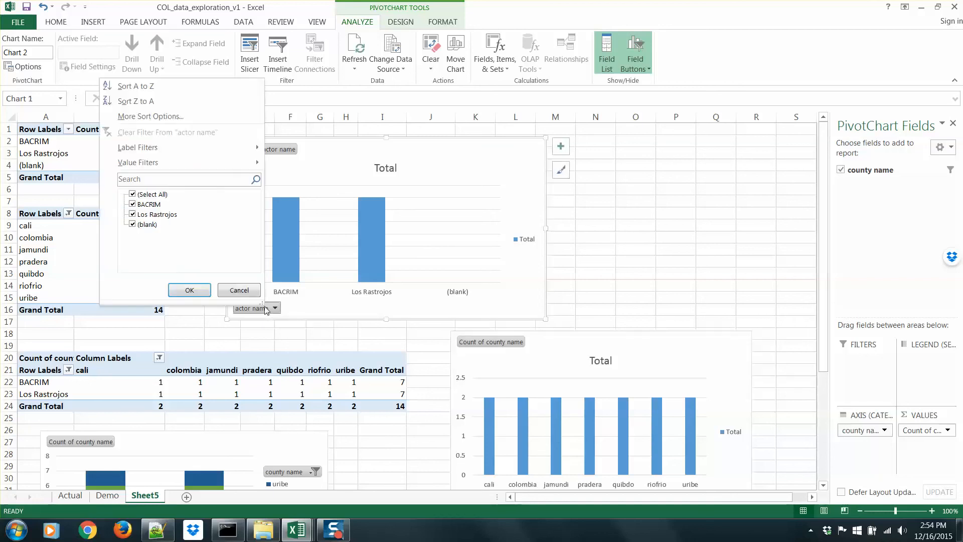
click(133, 225)
click(189, 290)
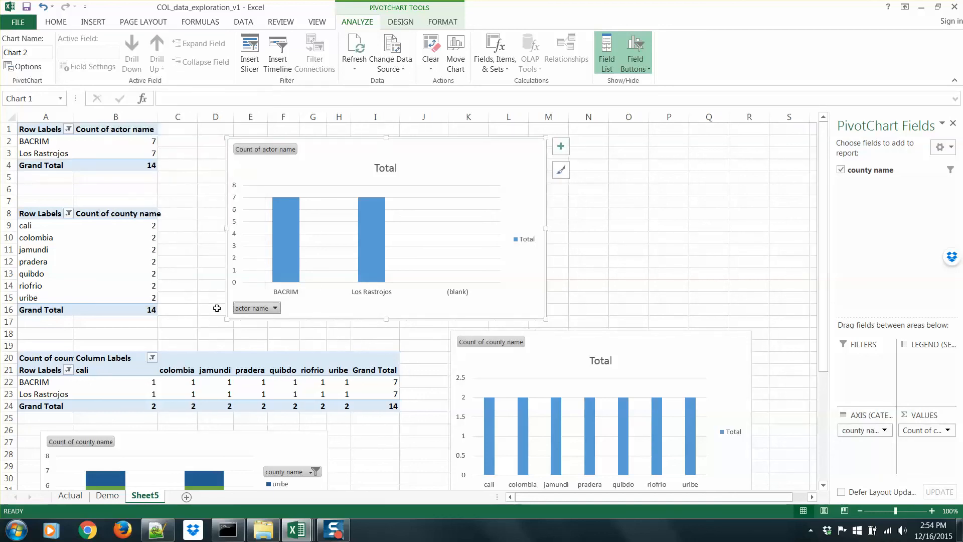
scroll(559, 273, down, 3)
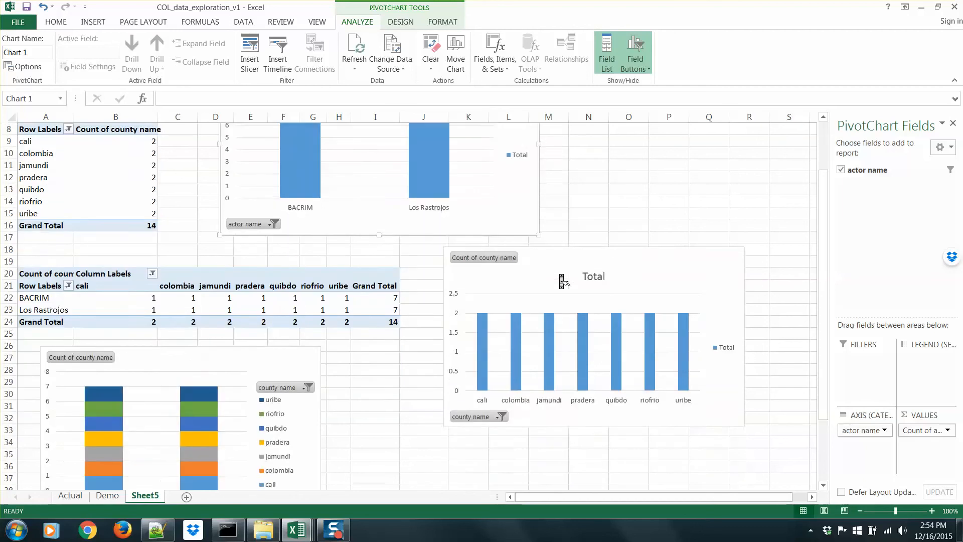
scroll(559, 274, down, 3)
scroll(563, 280, up, 6)
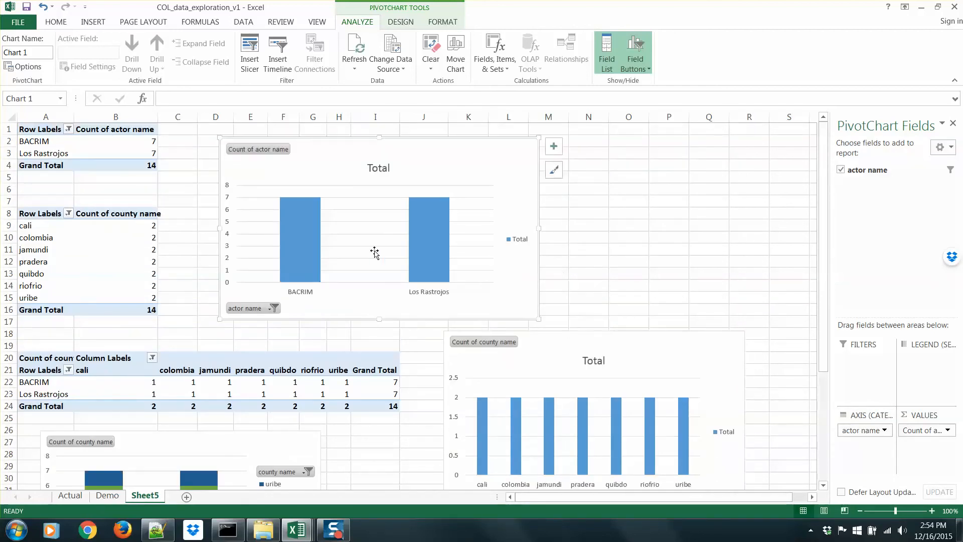